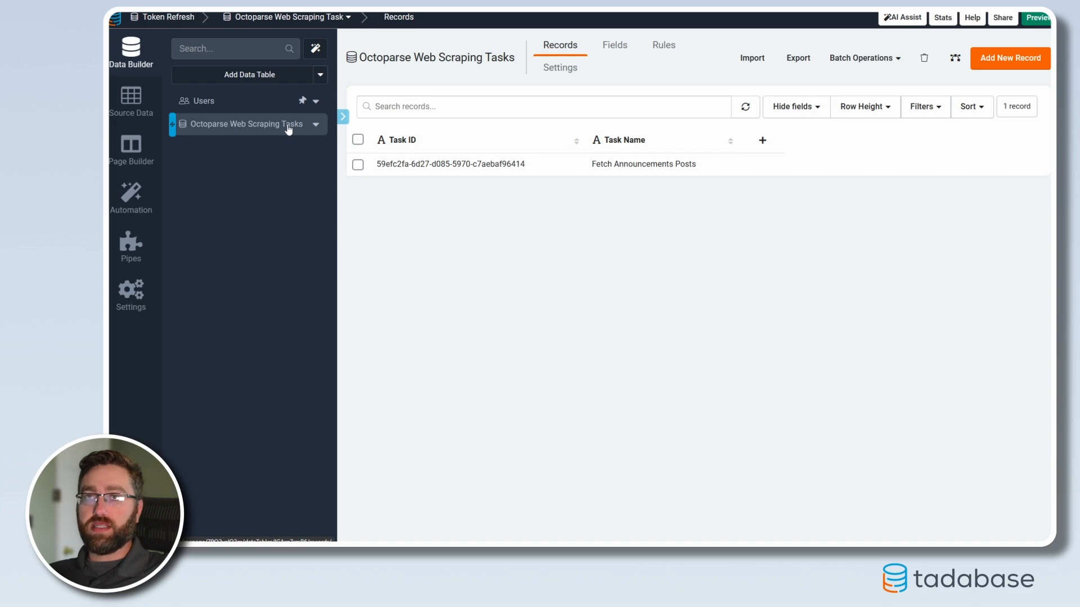
drag(377, 163, 533, 164)
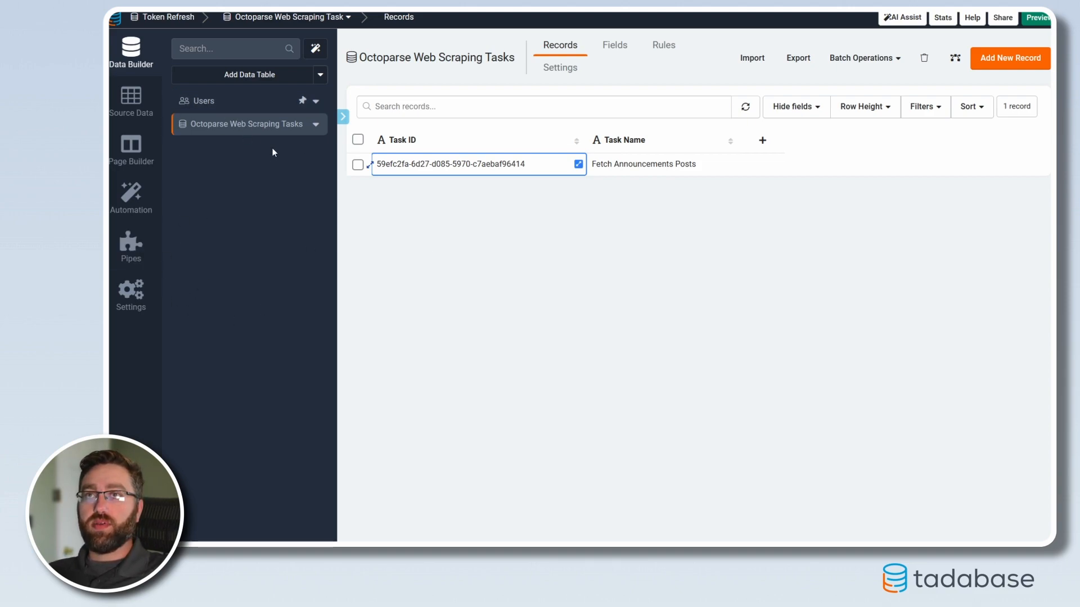
Step: Create a custom pipe, name it "Octoparse" and save it
click(131, 253)
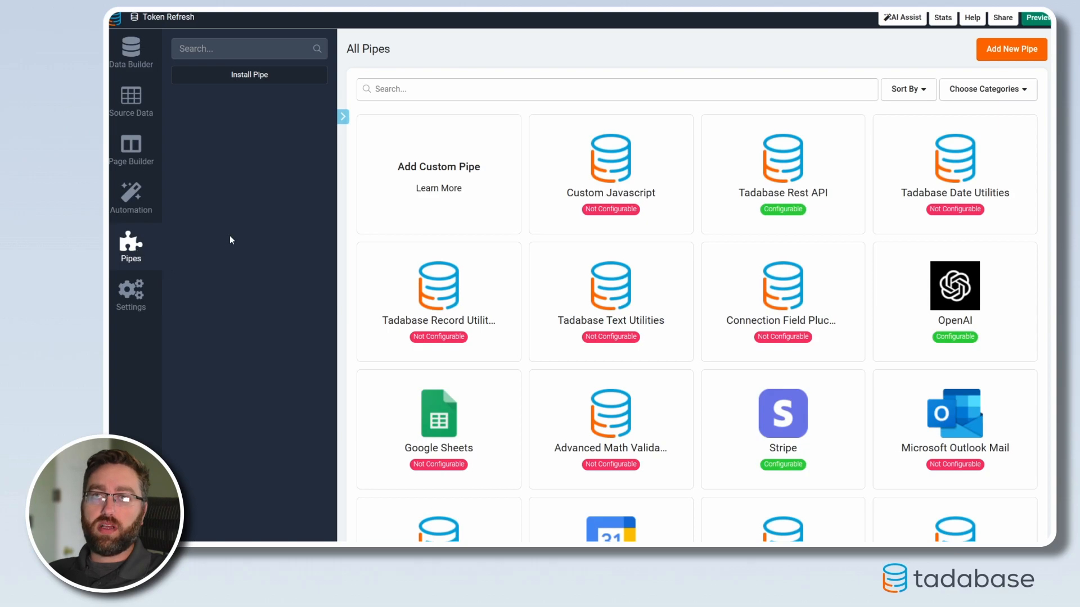
click(430, 166)
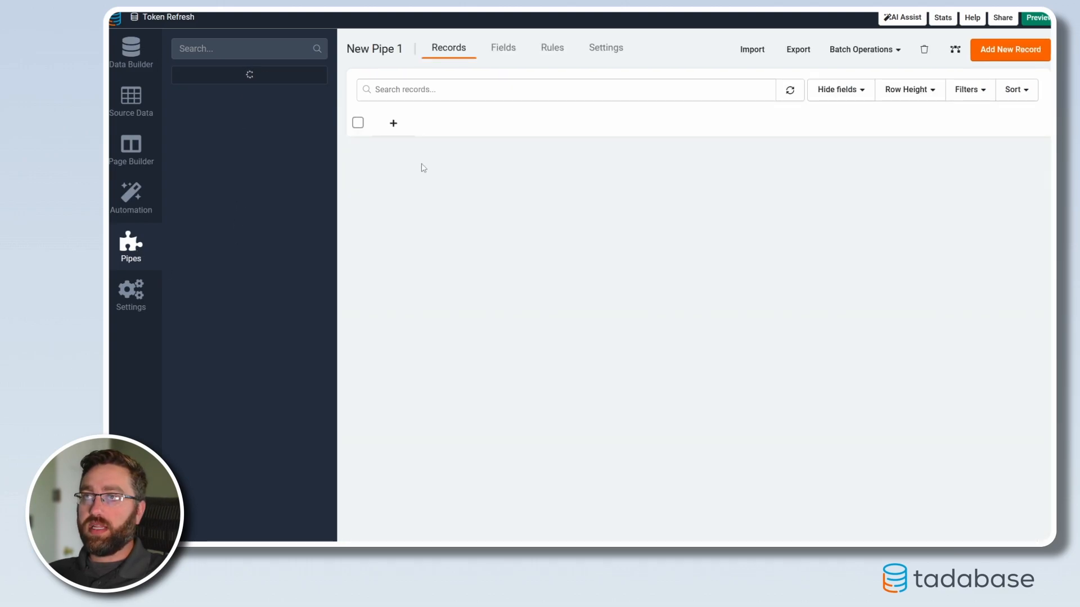
click(432, 105)
key(ctrl+a)
text(Oct)
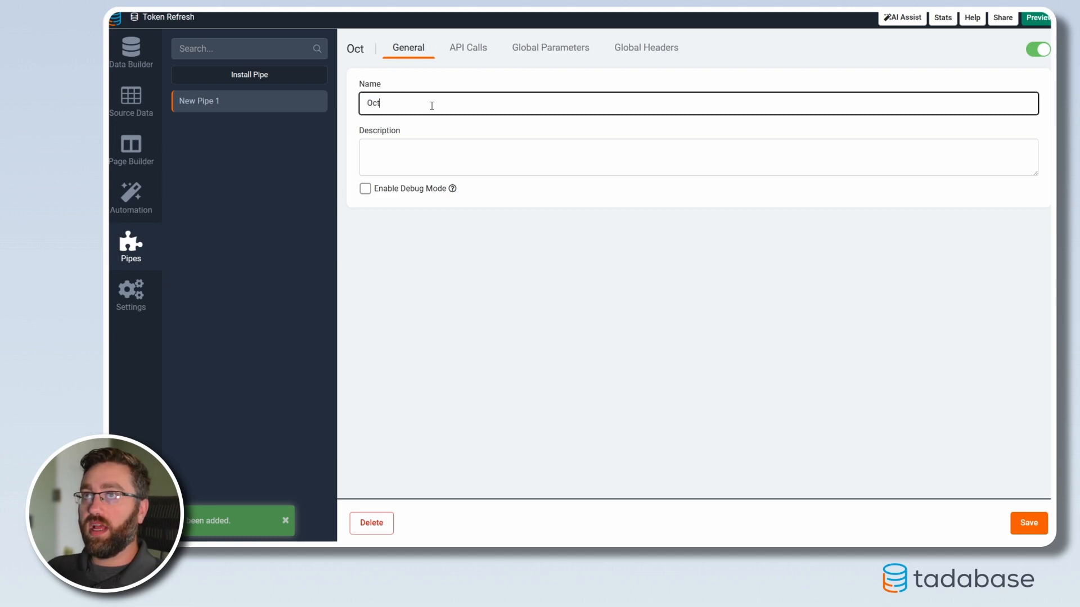
text(oparse)
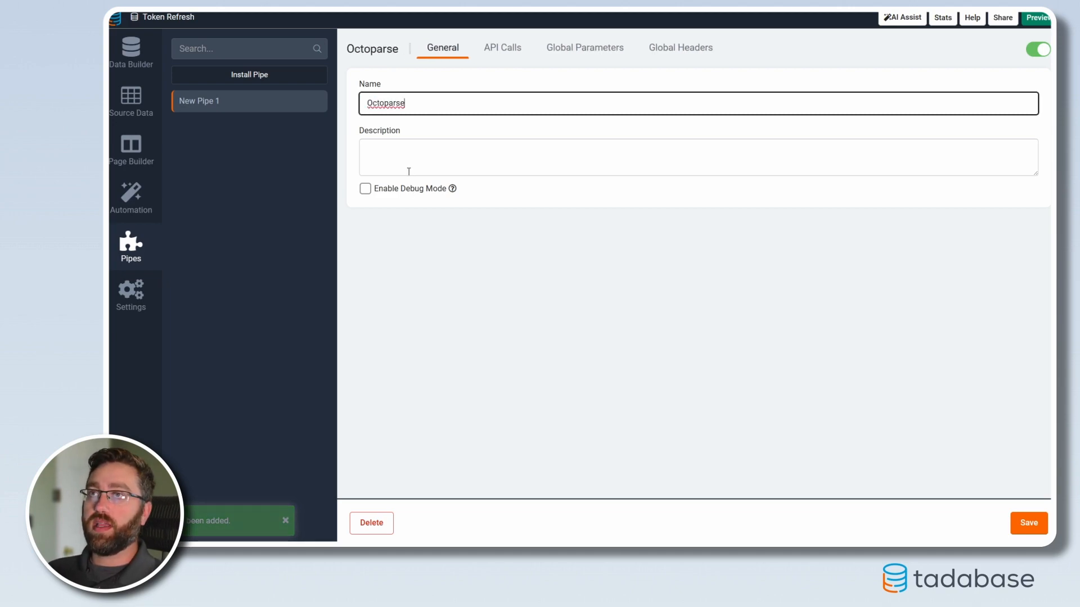
click(1011, 523)
Step: Add three new API calls to the Octoparse pipe
click(503, 49)
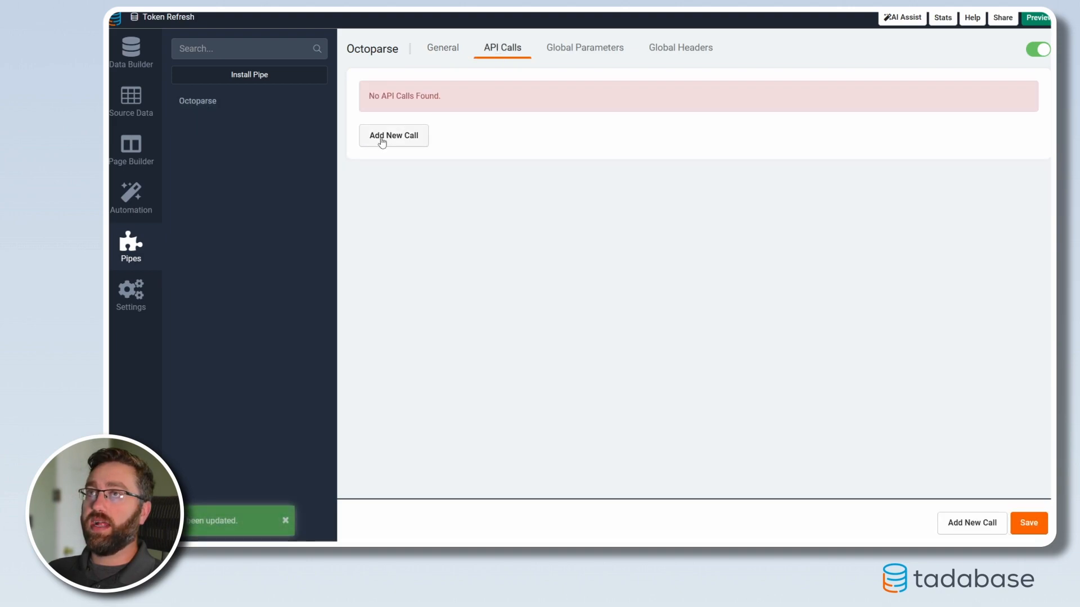
click(382, 141)
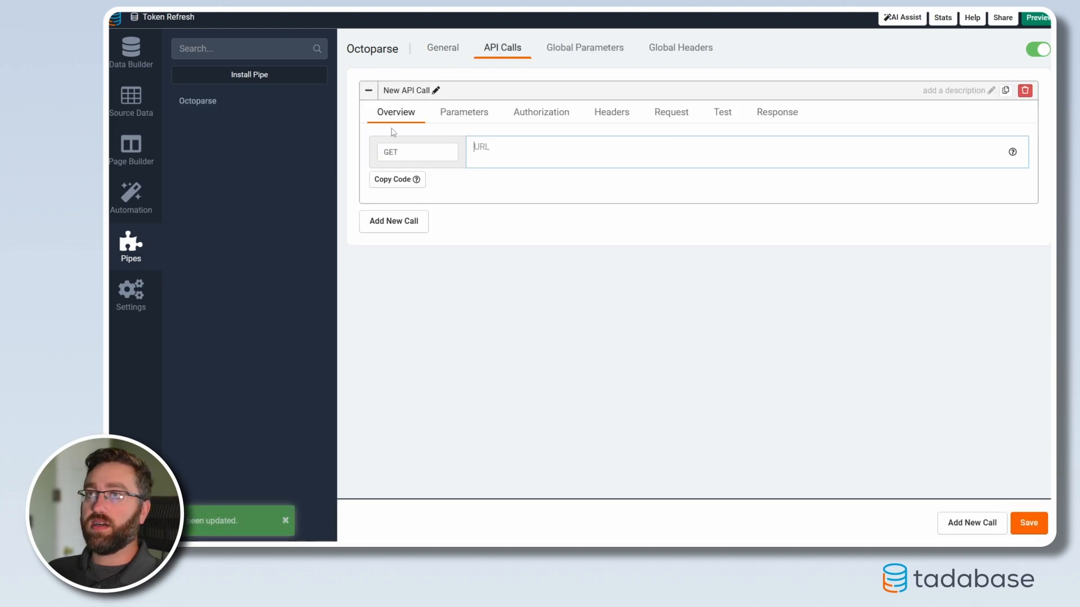
click(388, 227)
click(391, 351)
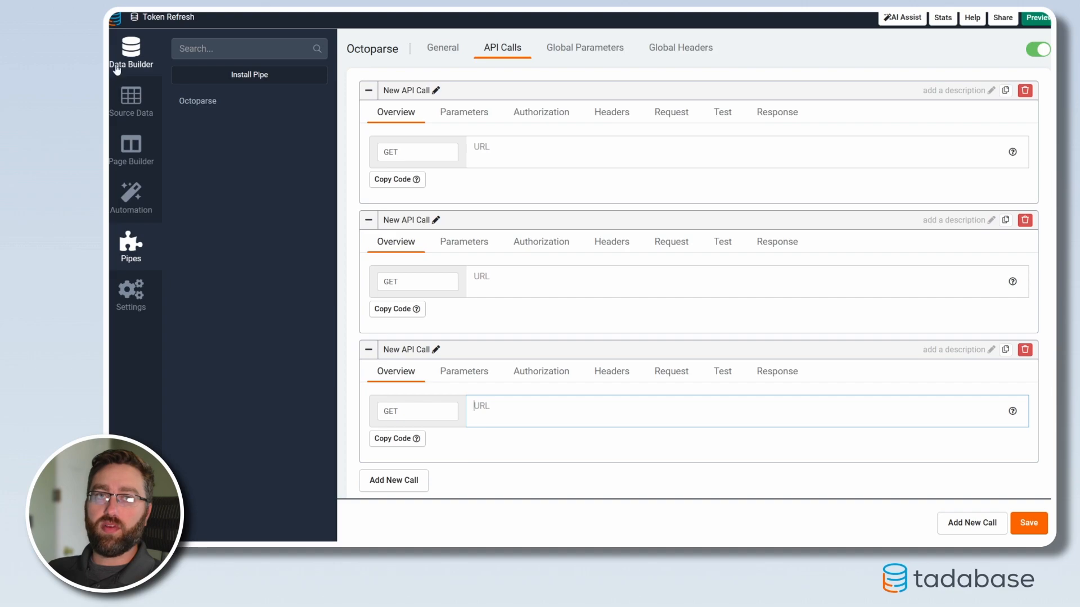
Step: Rename the first API call to "Get Token"
click(436, 90)
triple_click(447, 100)
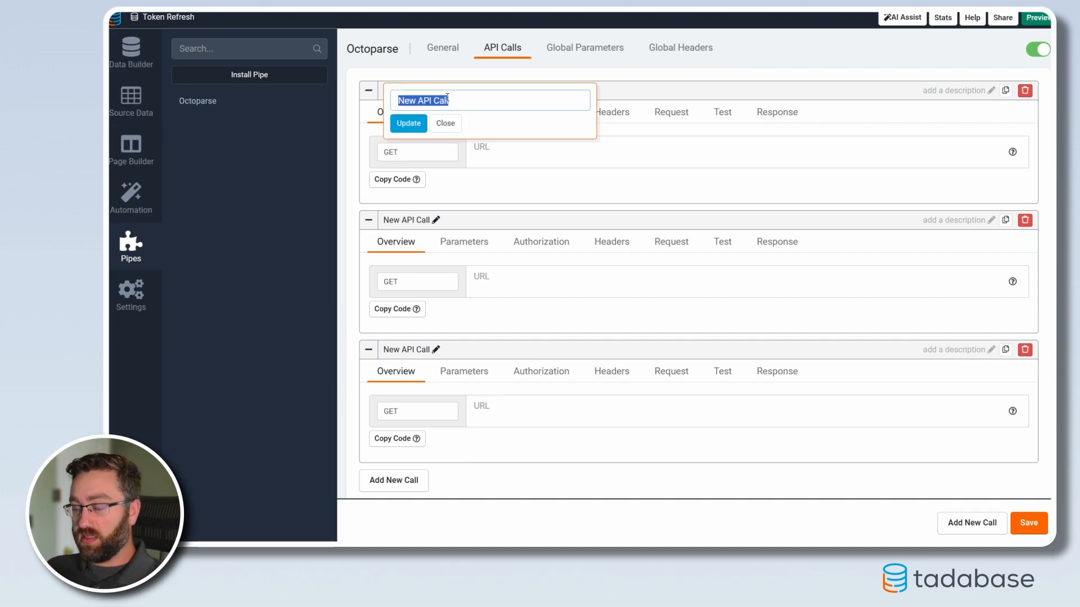
text(Get Token)
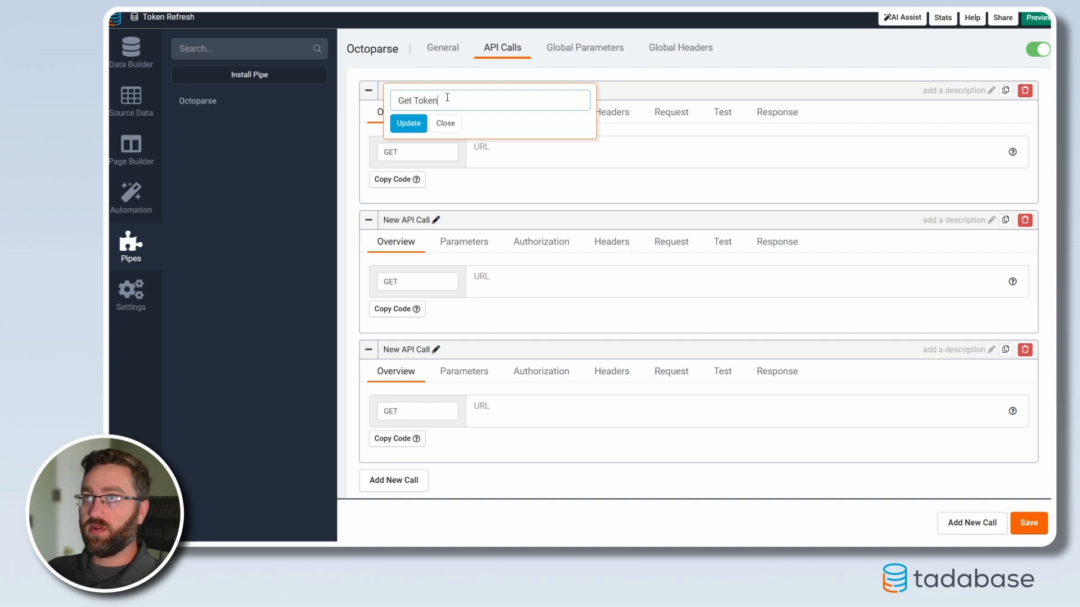
click(408, 125)
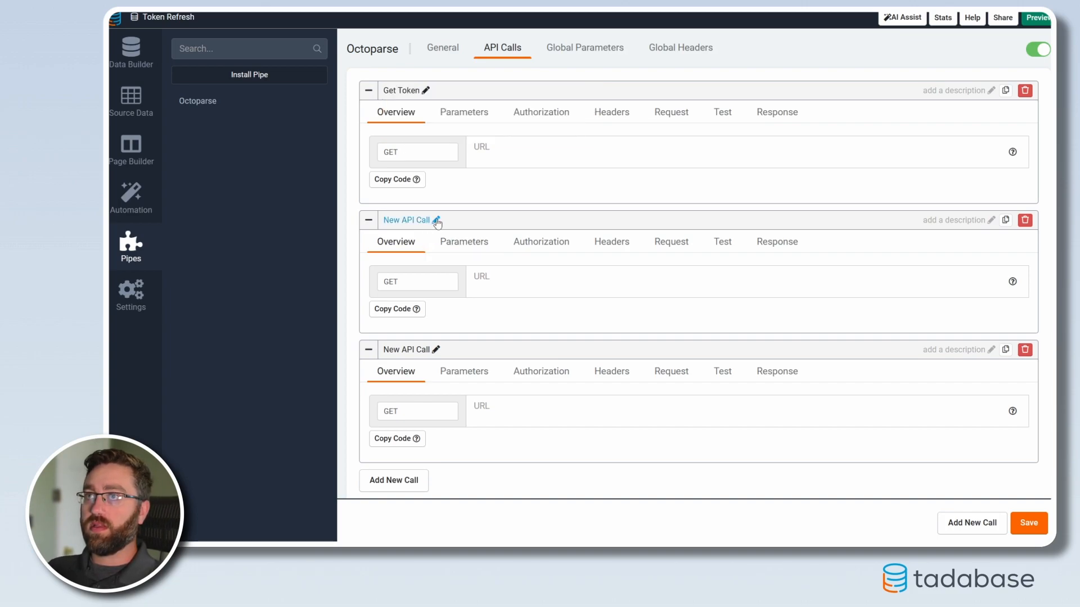
Step: Rename the second API call to "Refresh Token"
click(436, 220)
triple_click(457, 230)
text(Refresh)
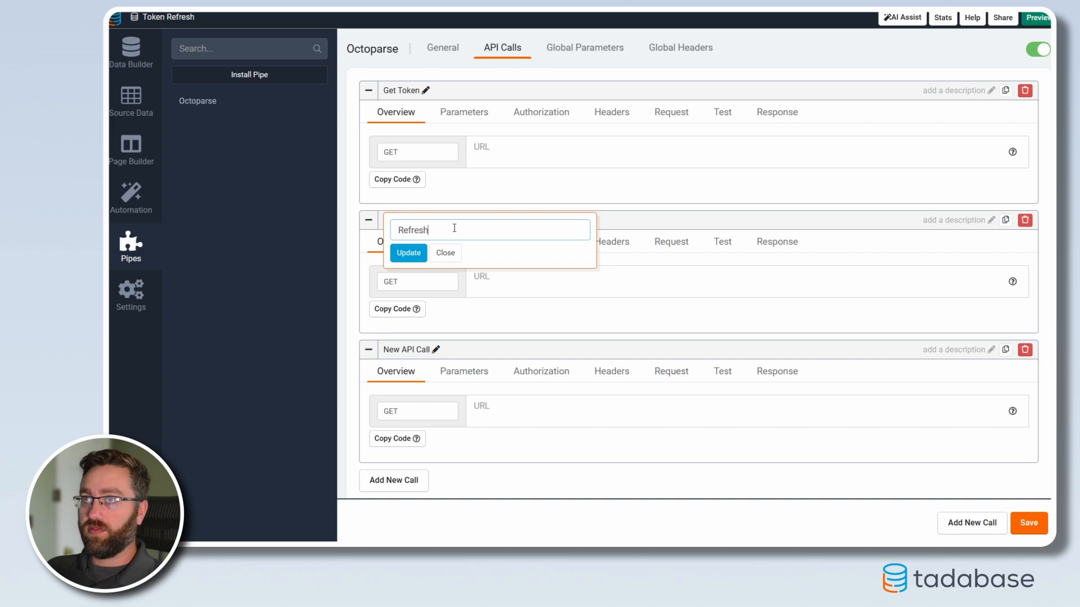
text( Token)
click(417, 255)
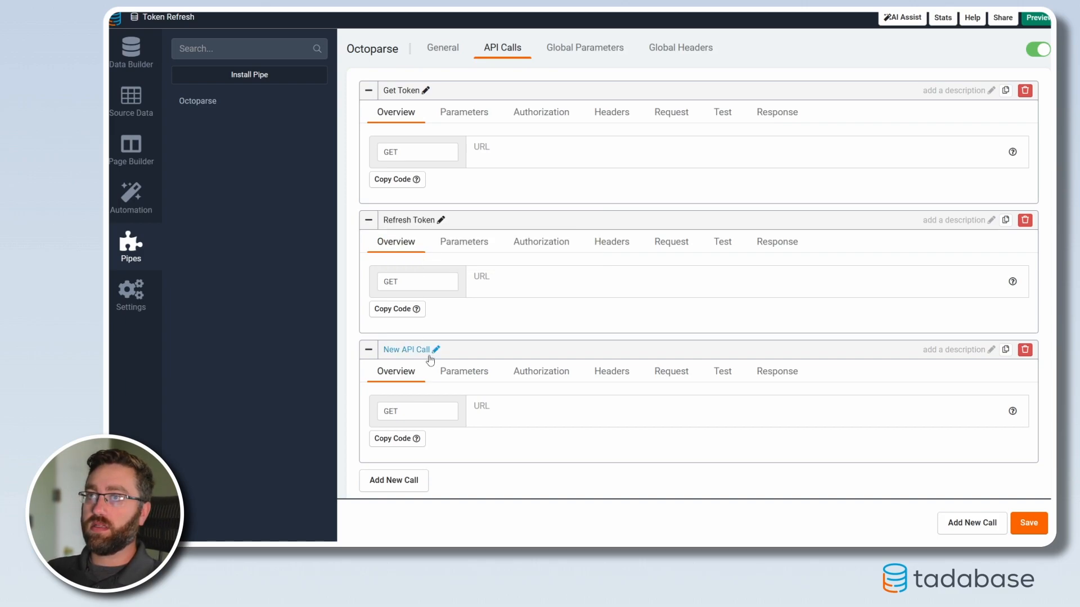
Step: Rename the third API call to "Start Task", and collapse it and the Refresh Token call
click(437, 350)
triple_click(455, 359)
text(Star)
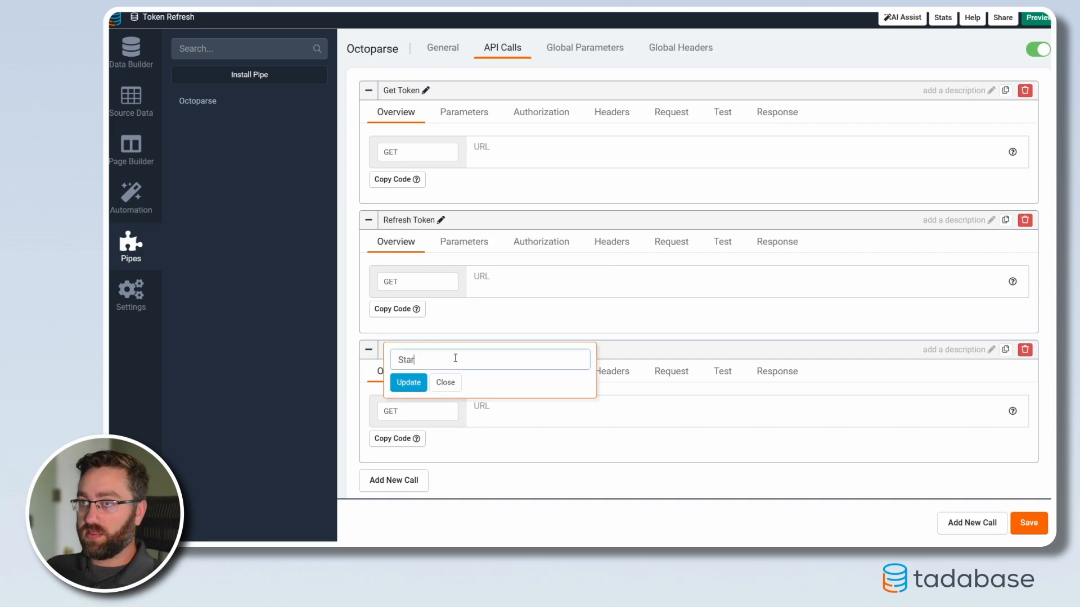
text(t Tasks)
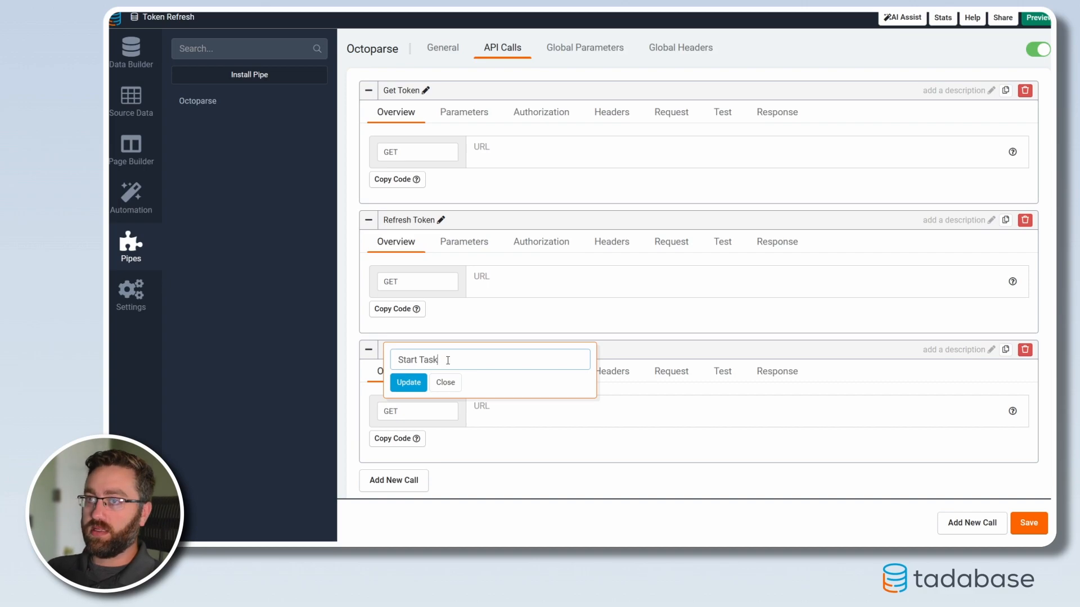
click(408, 382)
click(368, 349)
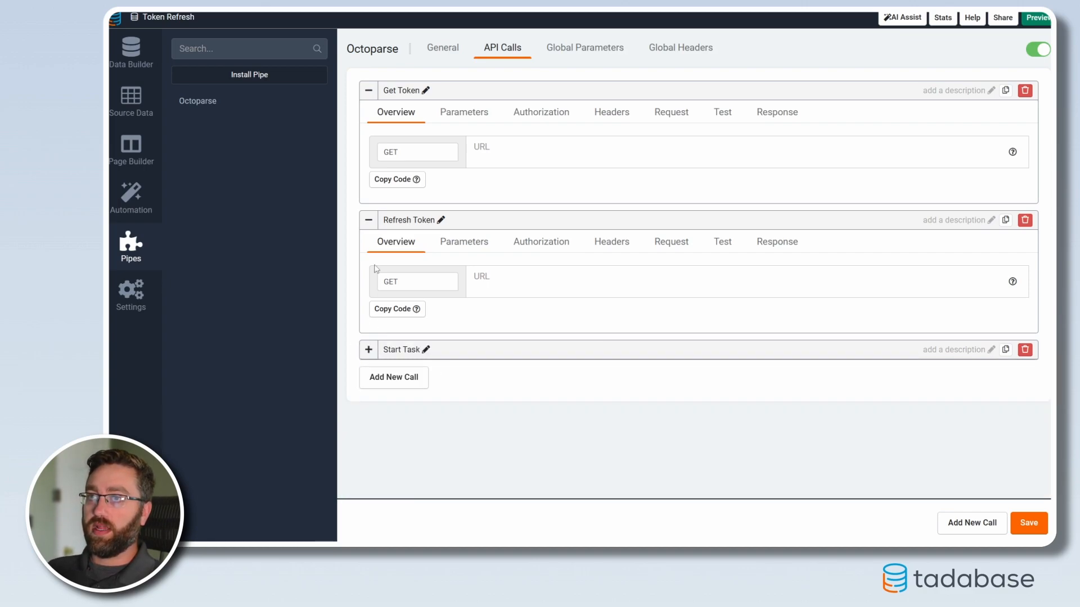
click(368, 220)
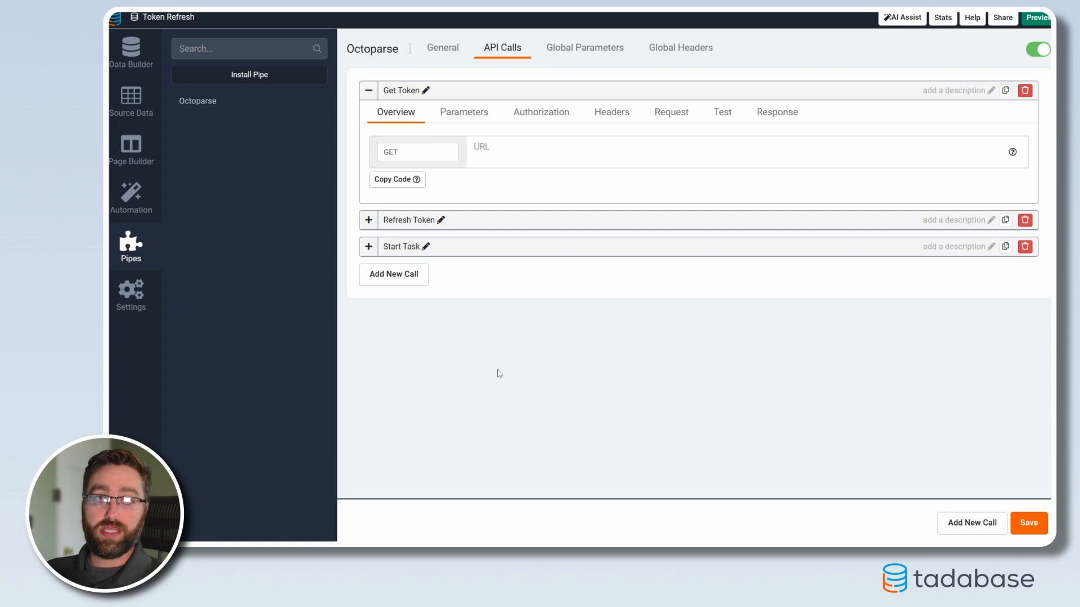
click(420, 152)
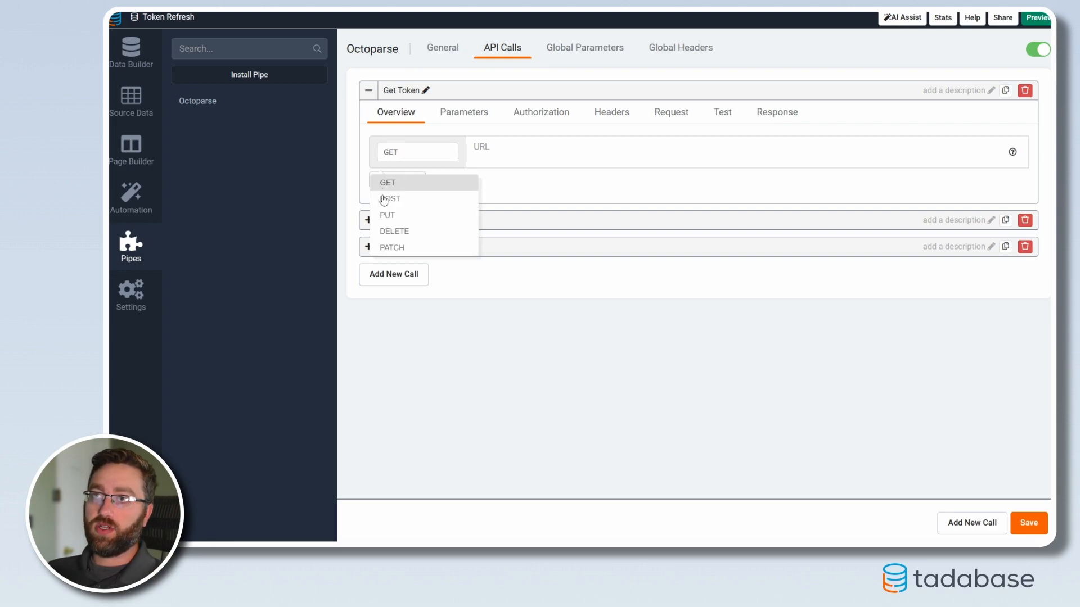
click(386, 198)
click(505, 150)
key(ctrl+v)
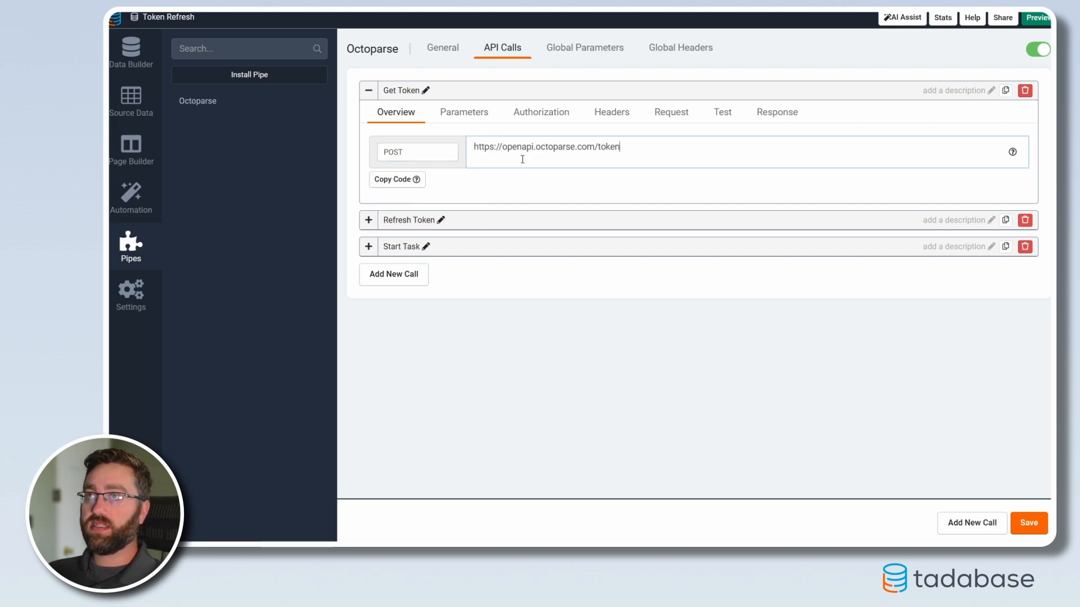
drag(642, 150, 464, 162)
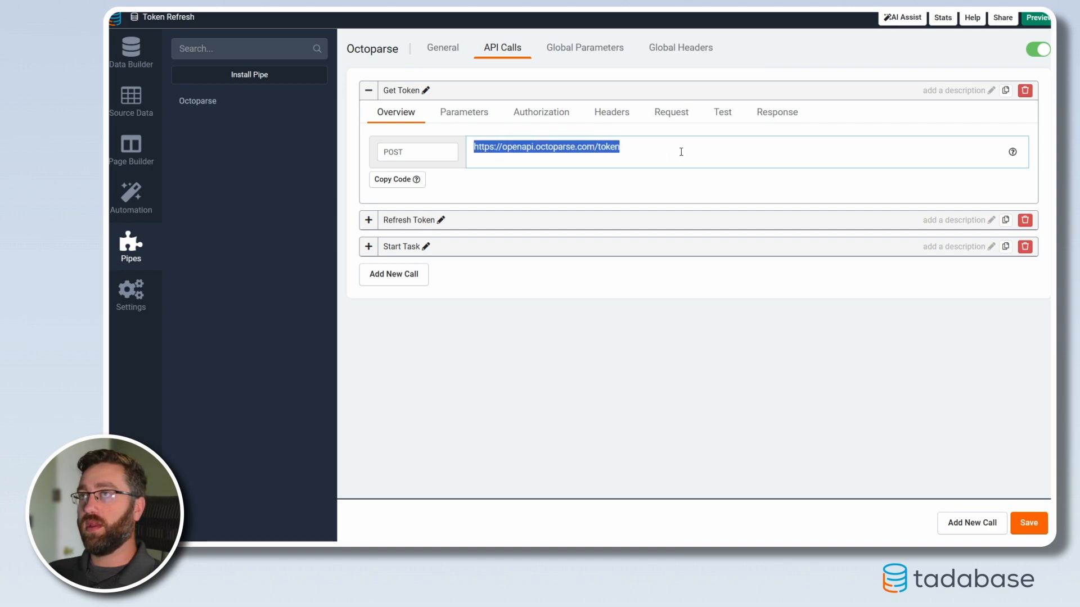
Step: Add a header to the Get Token call with key Content-Type and value application/json
click(612, 112)
click(403, 145)
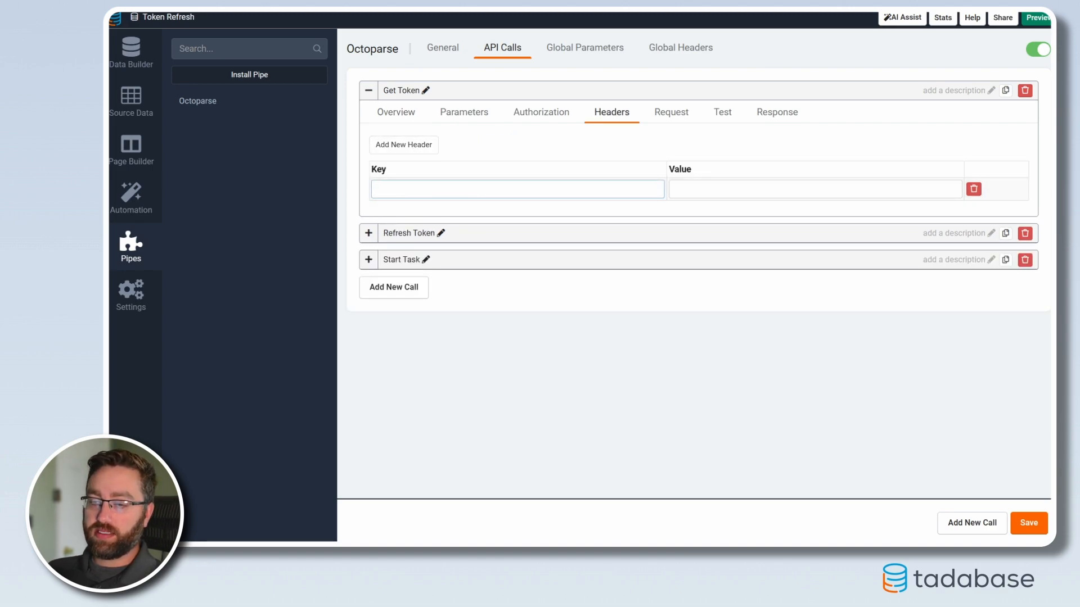
text(Content-Type)
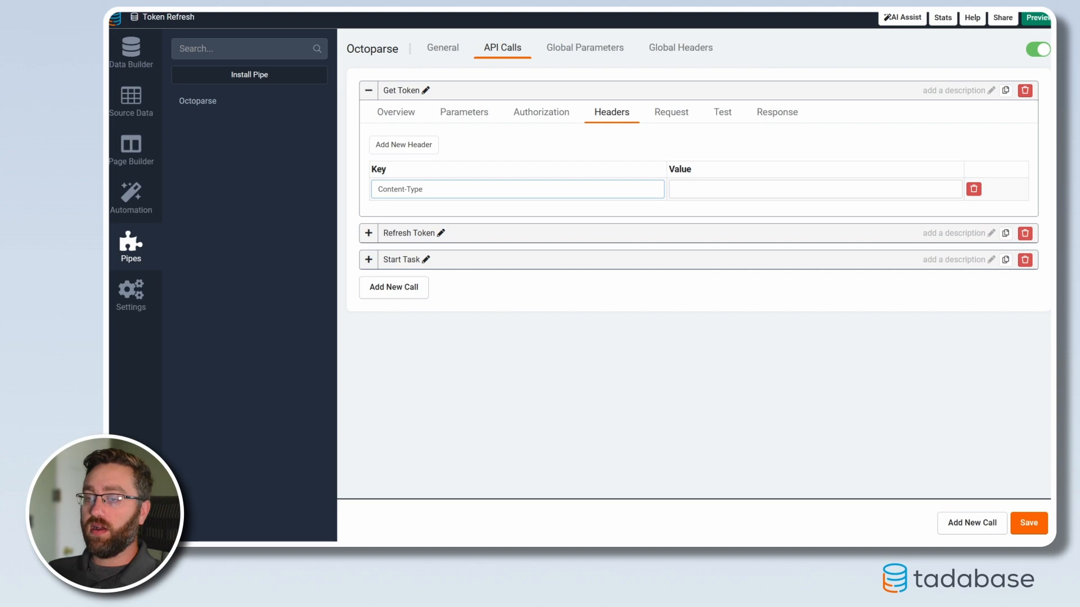
click(718, 193)
text(application/json)
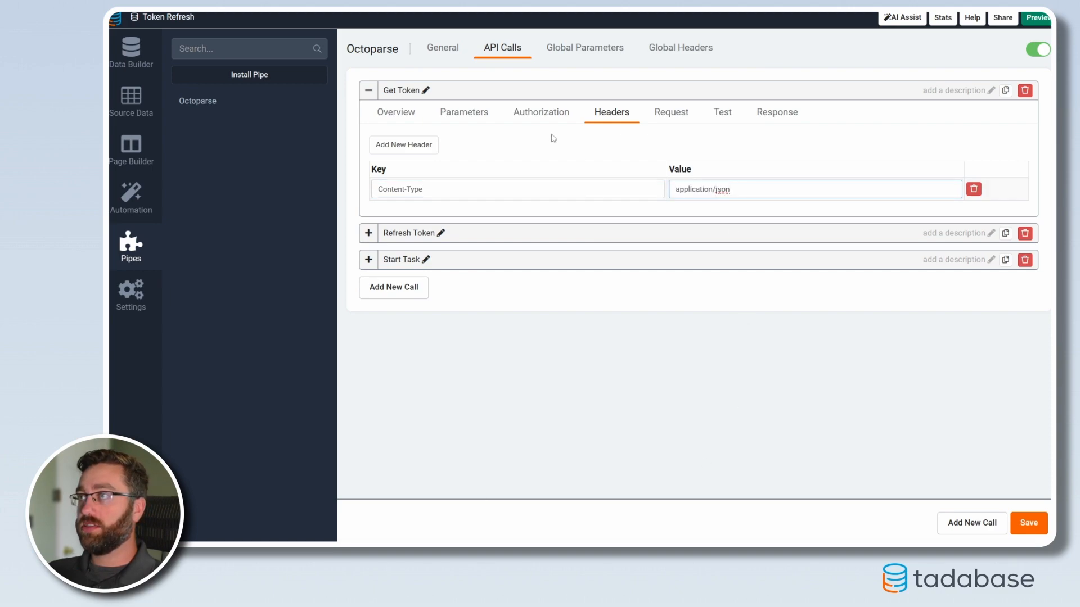
Step: Give the Get Token call a raw JSON request body containing the account username, the account password and grant_type "password"
click(675, 113)
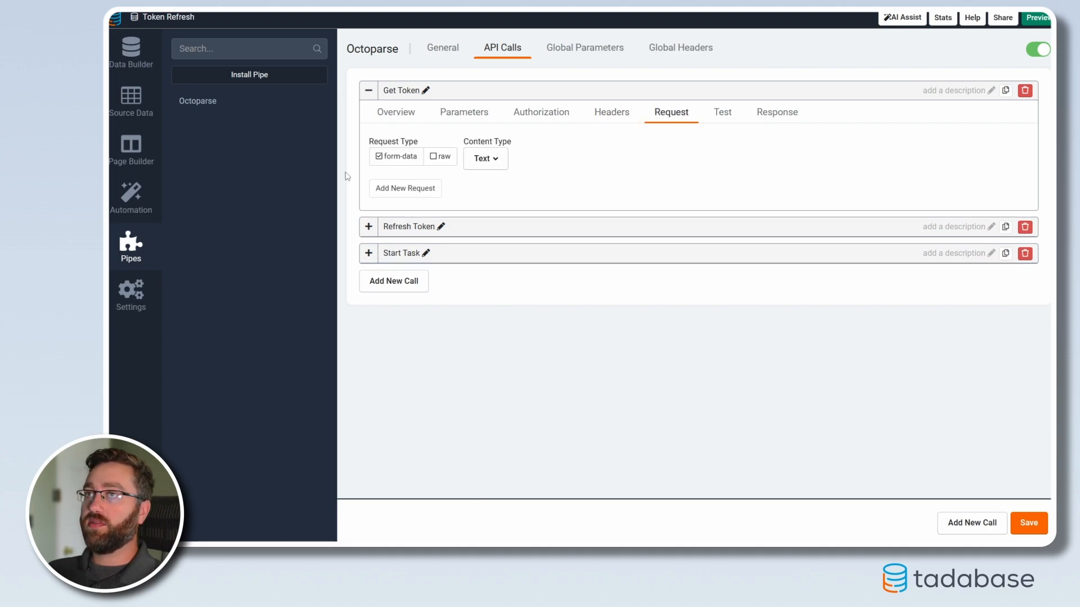
click(441, 157)
click(484, 158)
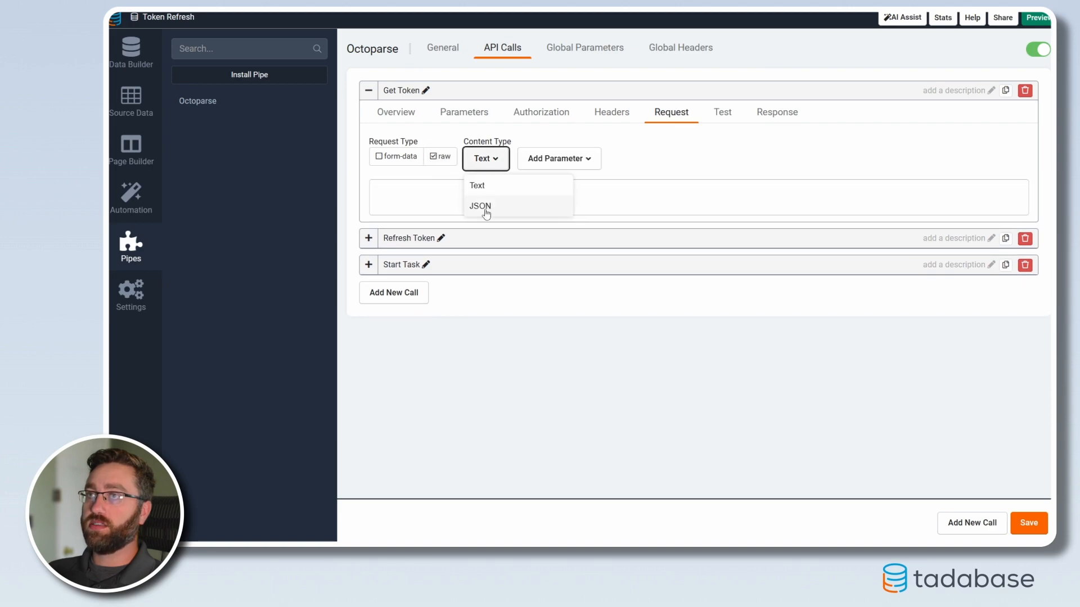
click(481, 207)
key(ctrl+v)
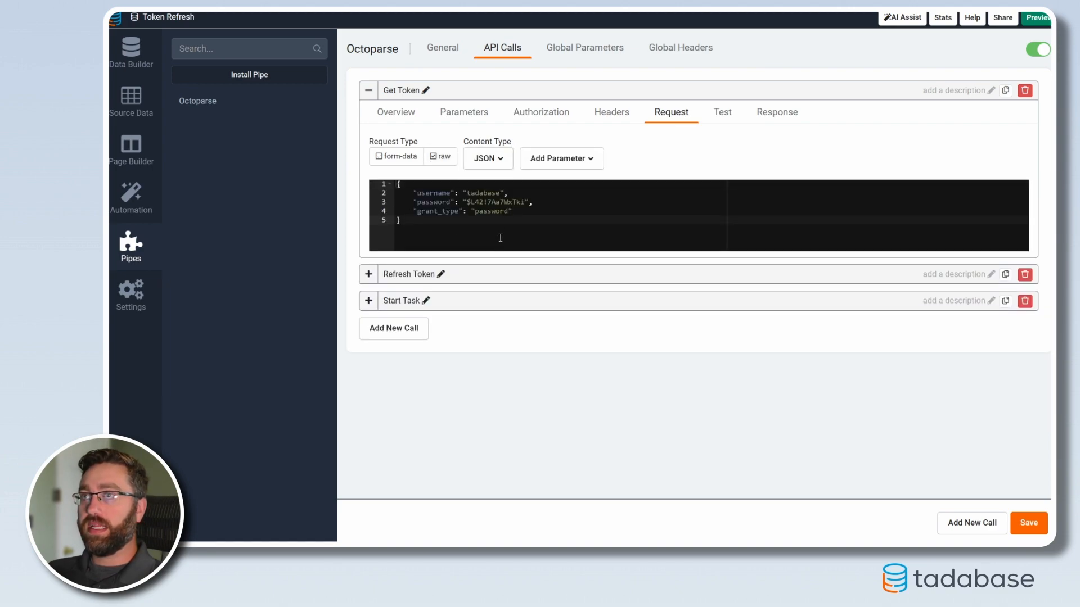
drag(421, 193, 523, 202)
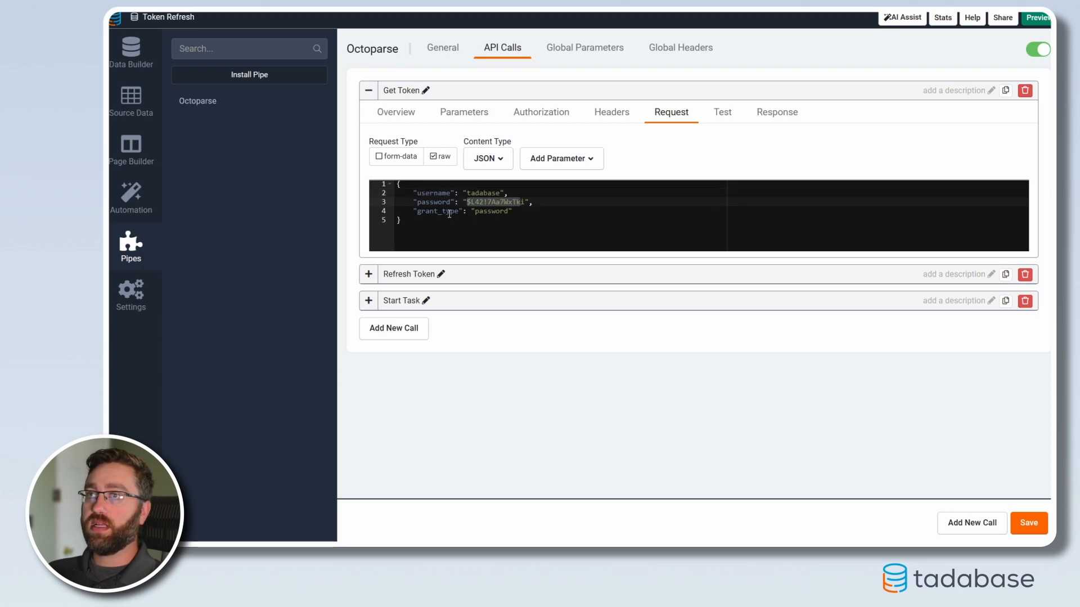
double_click(478, 214)
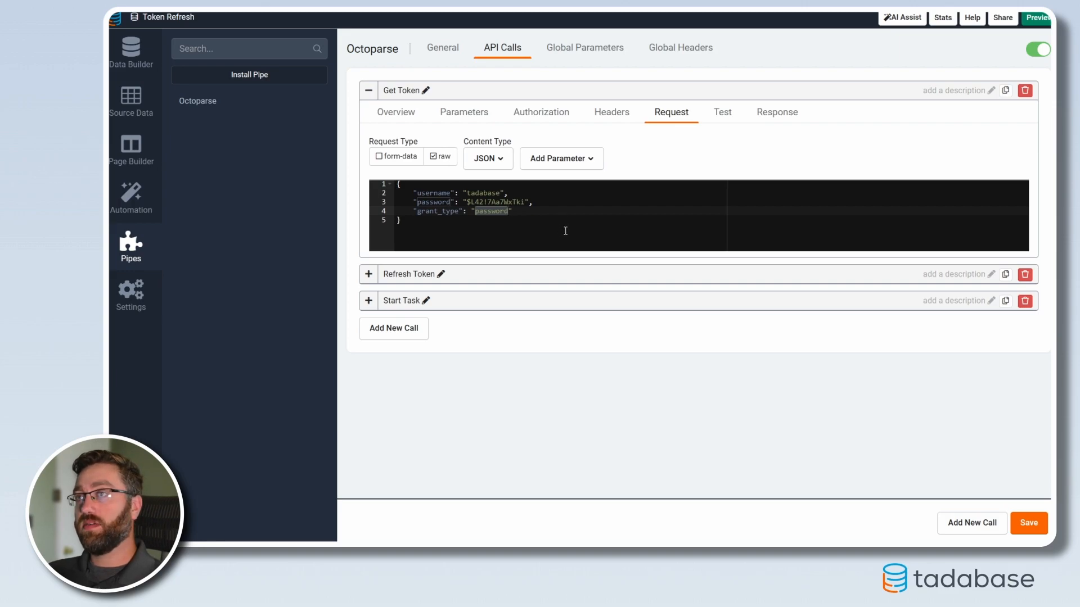
Step: Test the Get Token call and examine the access_token, expires_in, token_type and refresh_token fields in the response body
click(722, 112)
click(381, 146)
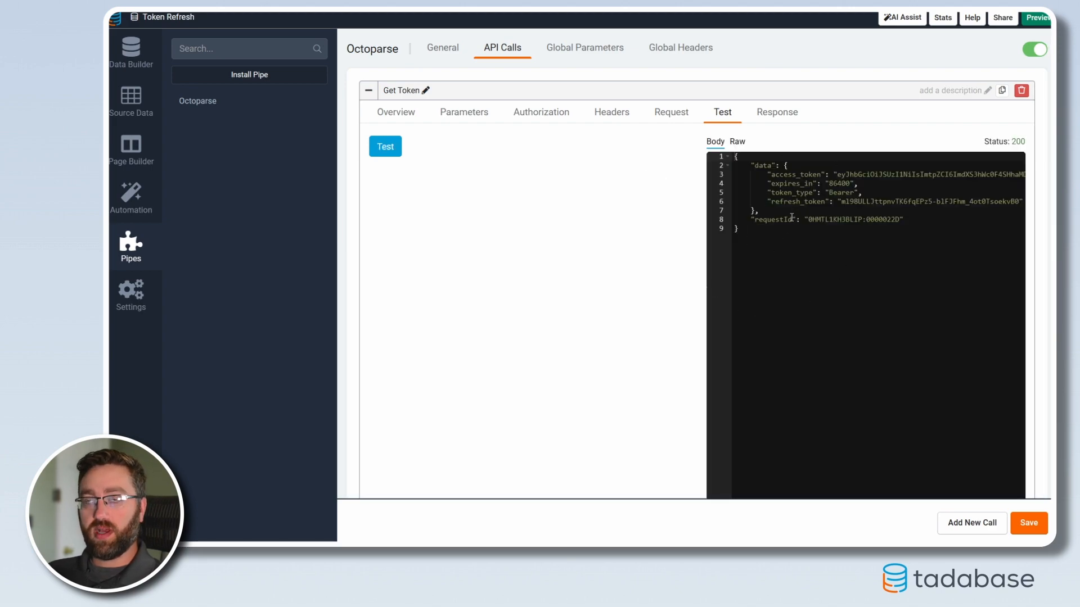
double_click(779, 175)
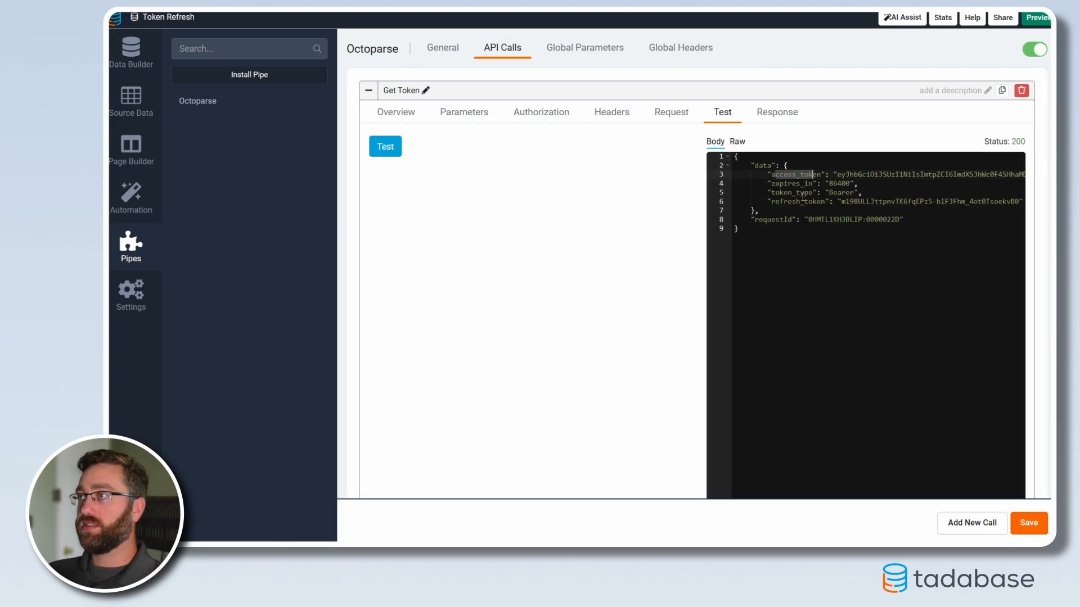
click(784, 184)
drag(784, 184, 813, 184)
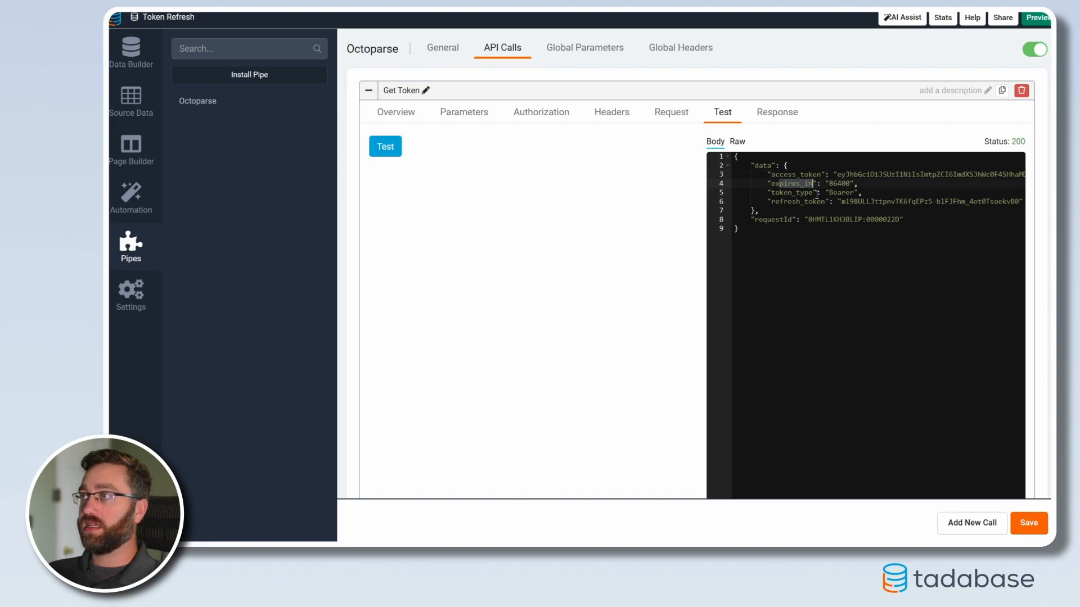
double_click(839, 184)
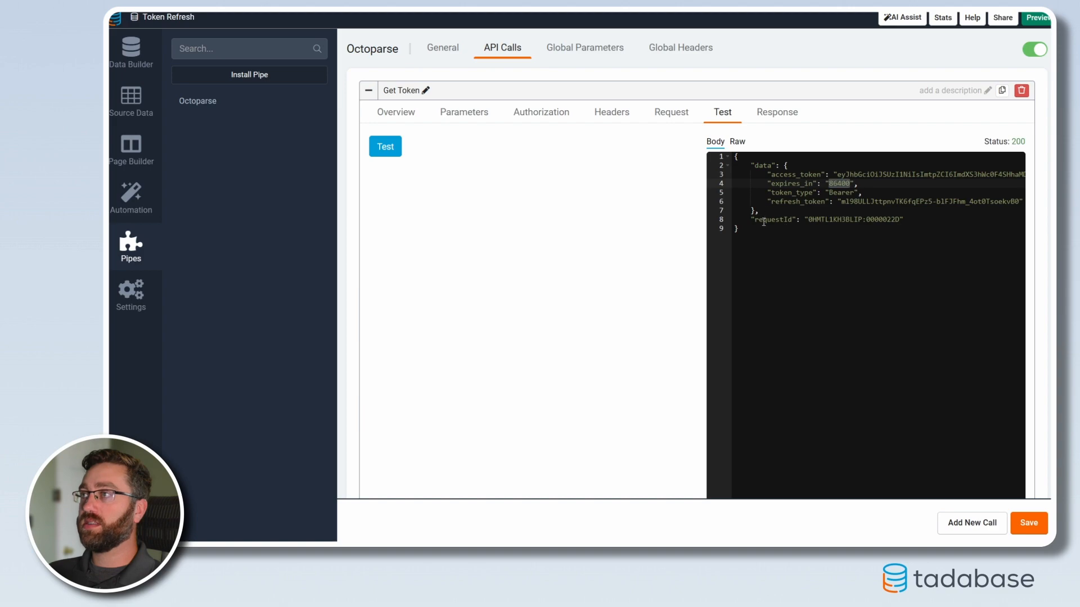
double_click(791, 193)
double_click(833, 193)
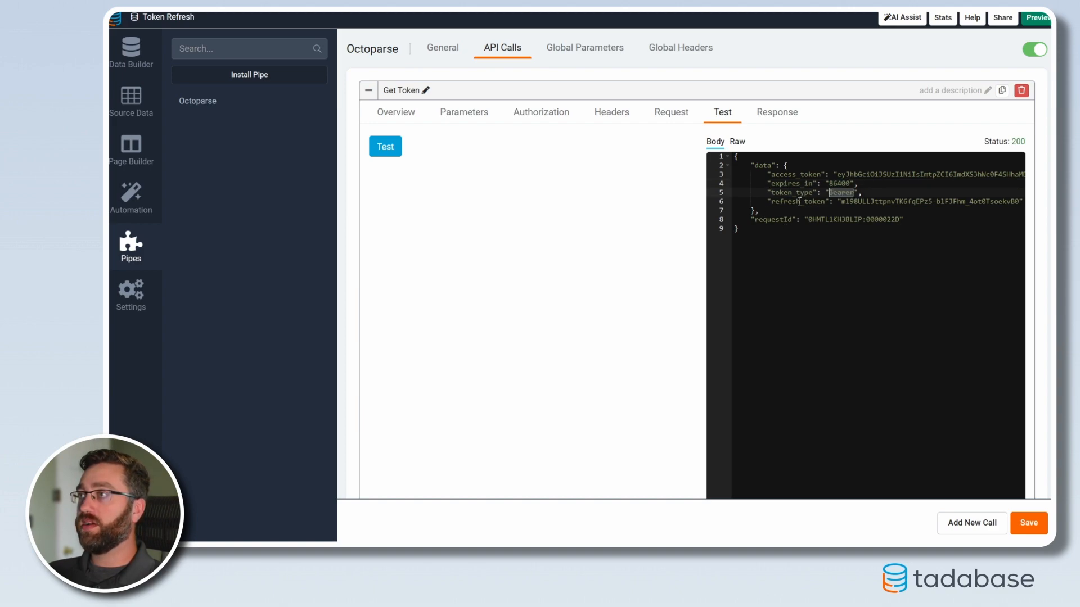
double_click(784, 201)
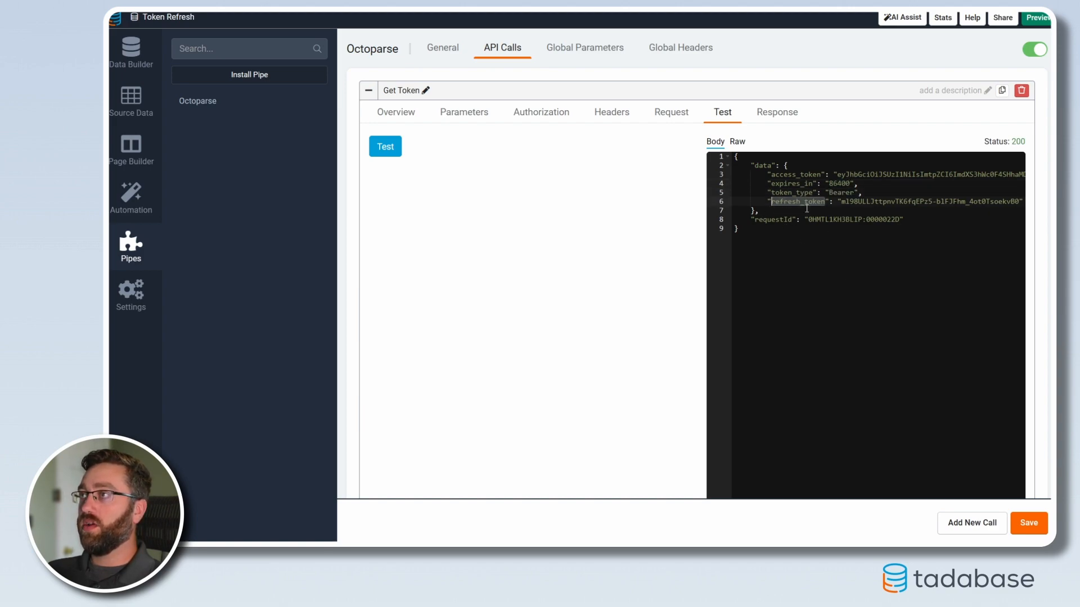
double_click(772, 175)
mouse_move(771, 201)
mouse_down()
mouse_move(825, 203)
mouse_move(771, 202)
mouse_up()
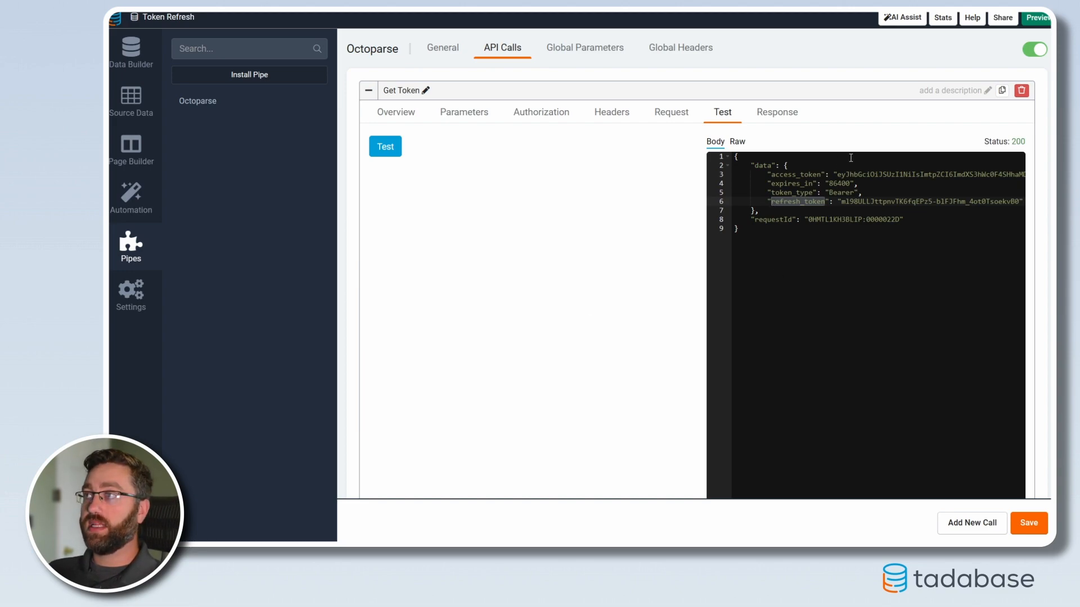
Step: Examine the access_token and refresh_token values in the Get Token response and the empty Refresh Token call
drag(837, 175, 941, 174)
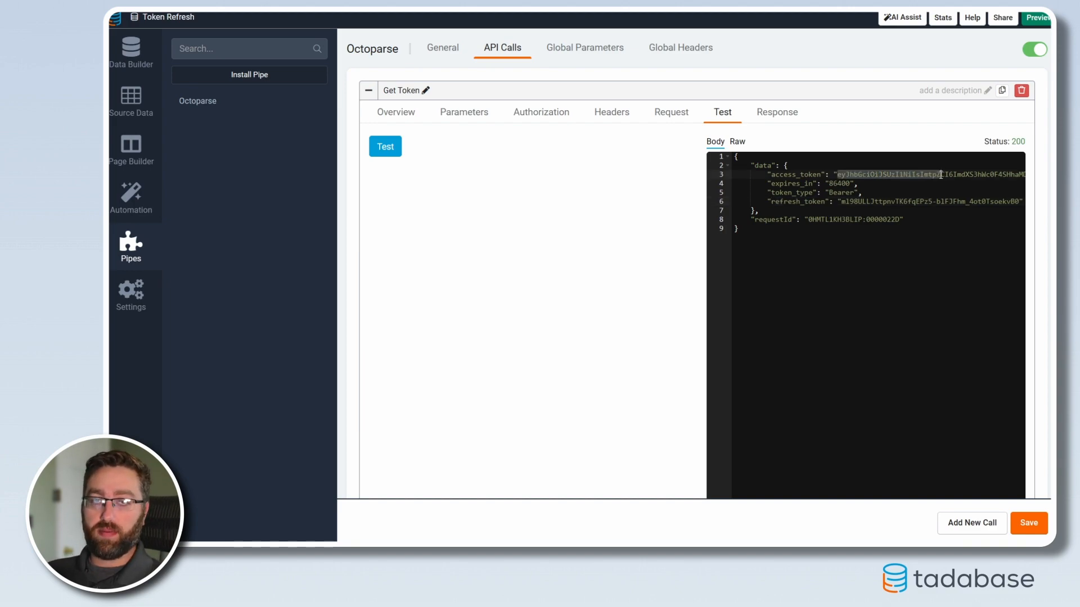
drag(841, 202, 941, 201)
click(367, 93)
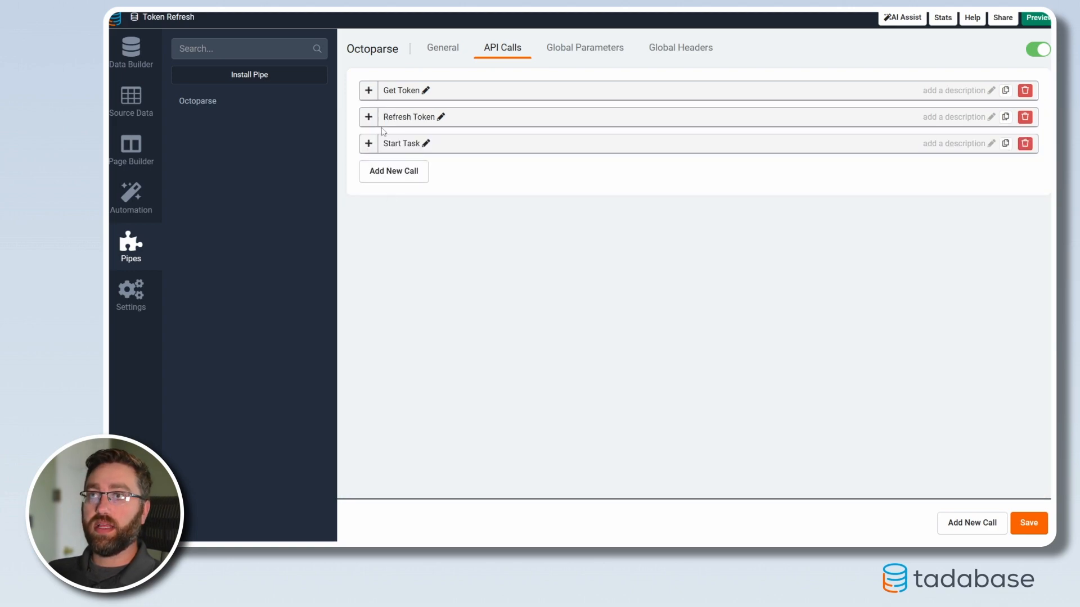
click(368, 116)
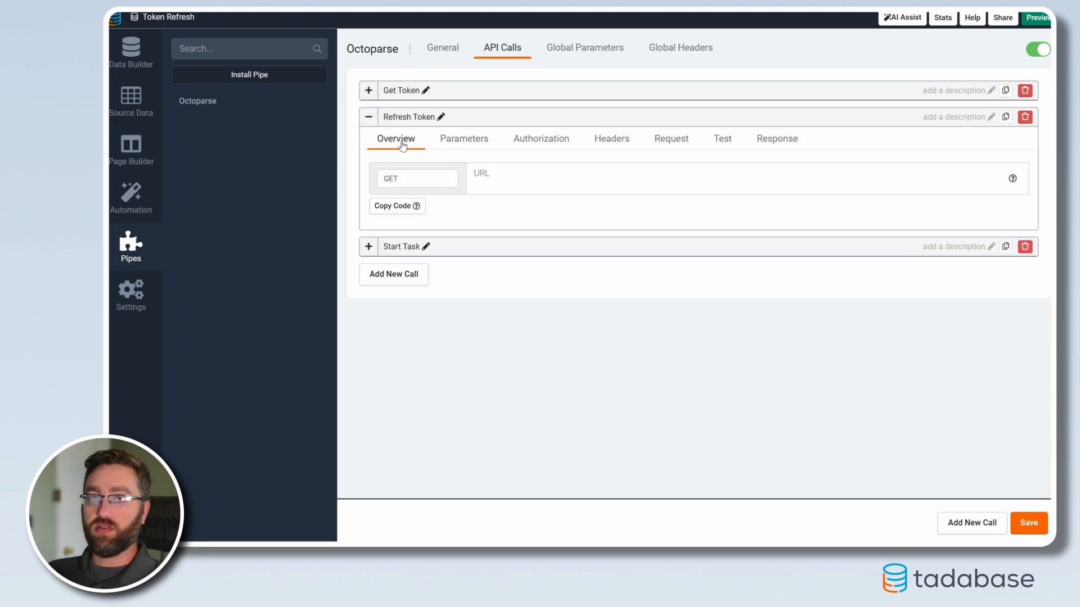
click(369, 116)
Step: Populate the Get Token call's saved responses from its test result with only data.access_token and data.refresh_token
click(368, 91)
scroll(695, 334, down, 2)
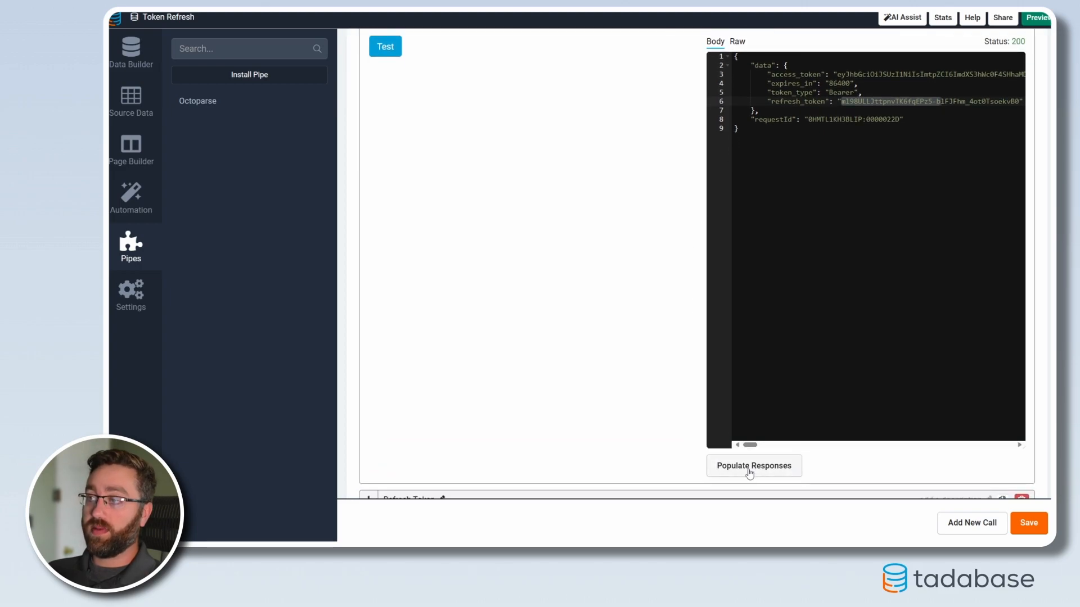
click(754, 467)
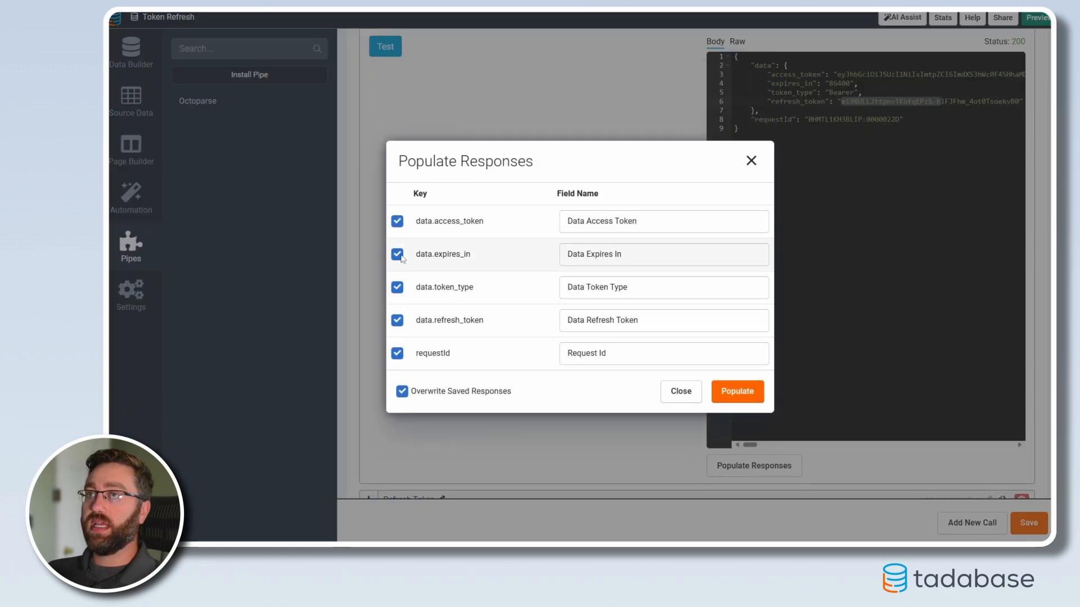
click(397, 254)
click(397, 288)
click(397, 353)
triple_click(650, 224)
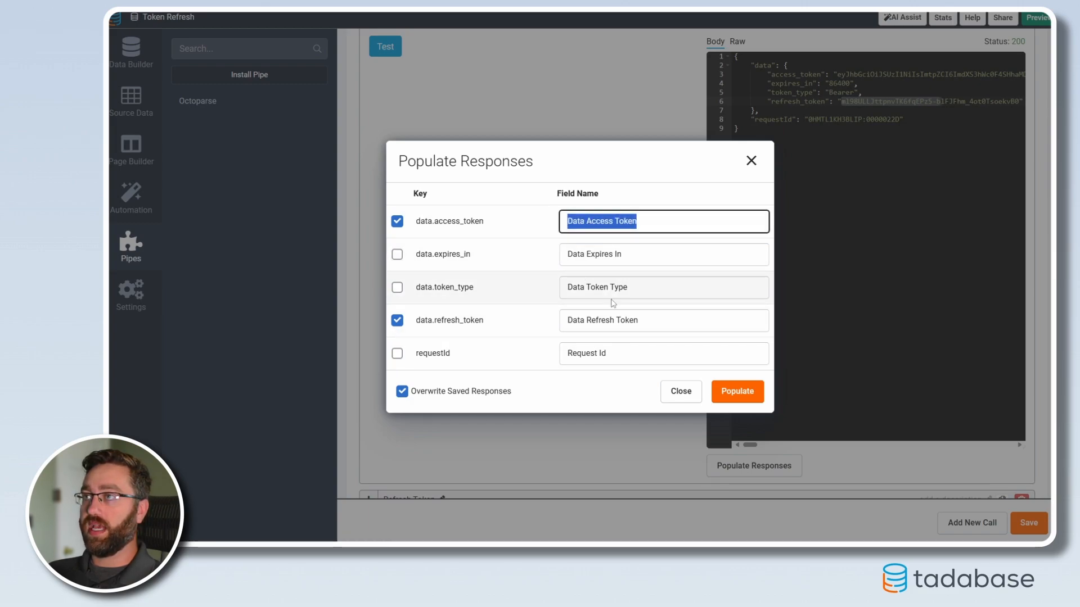
triple_click(651, 320)
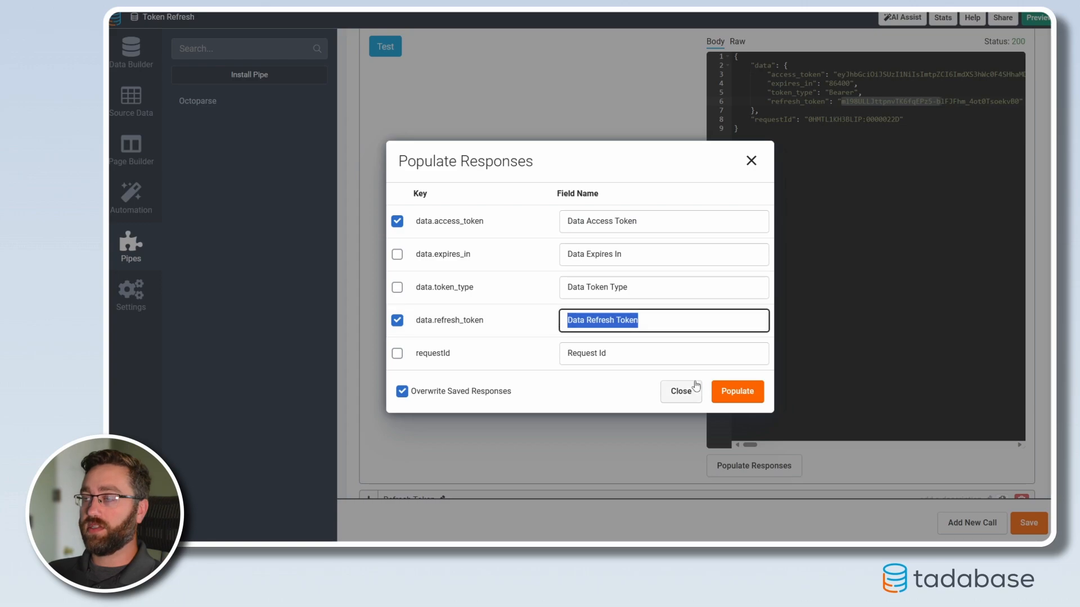
click(737, 390)
scroll(757, 157, up, 2)
click(776, 112)
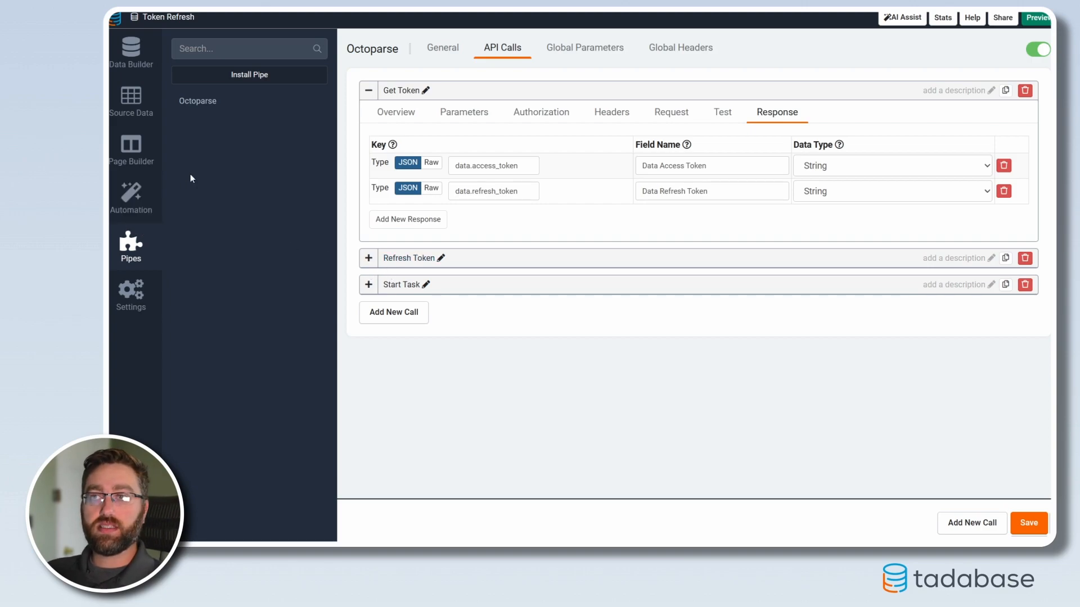
click(368, 258)
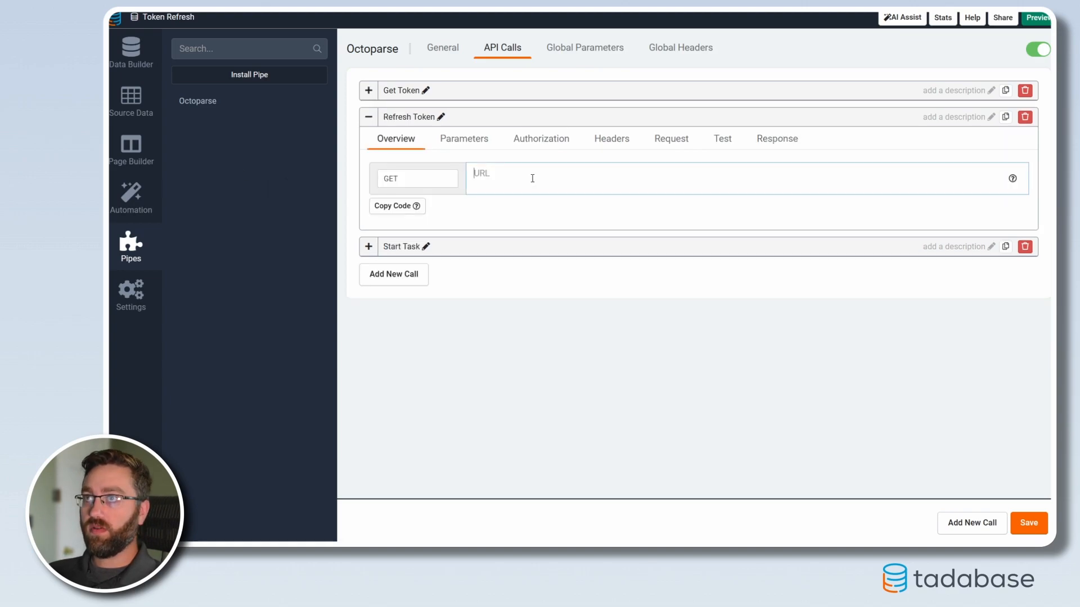
click(396, 180)
click(389, 225)
drag(624, 174, 472, 174)
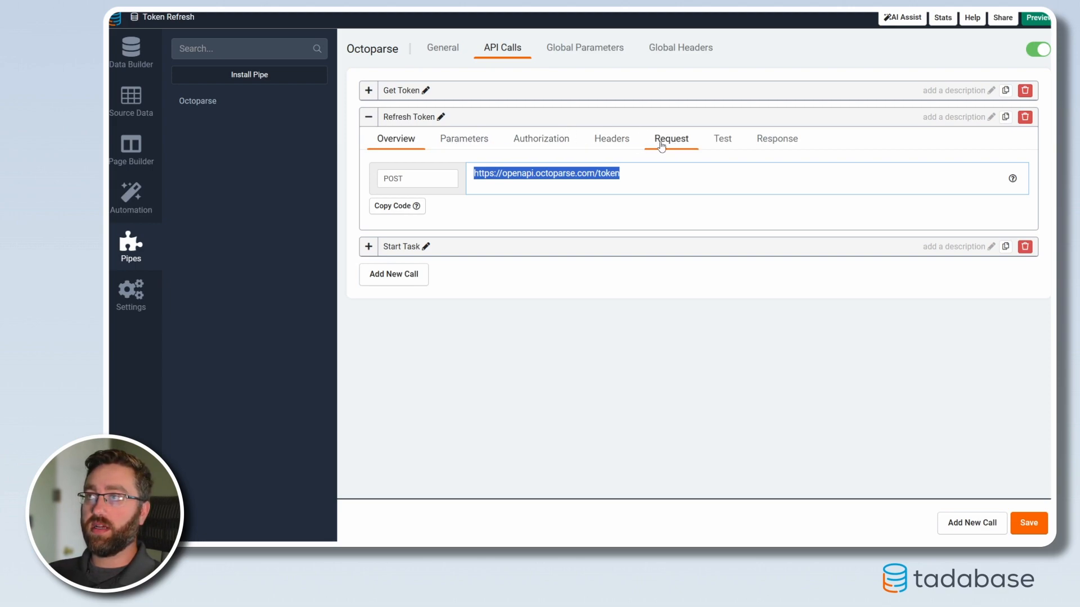
Step: Add a text parameter named refresh_token to the Refresh Token call and save the pipe
click(464, 139)
click(428, 170)
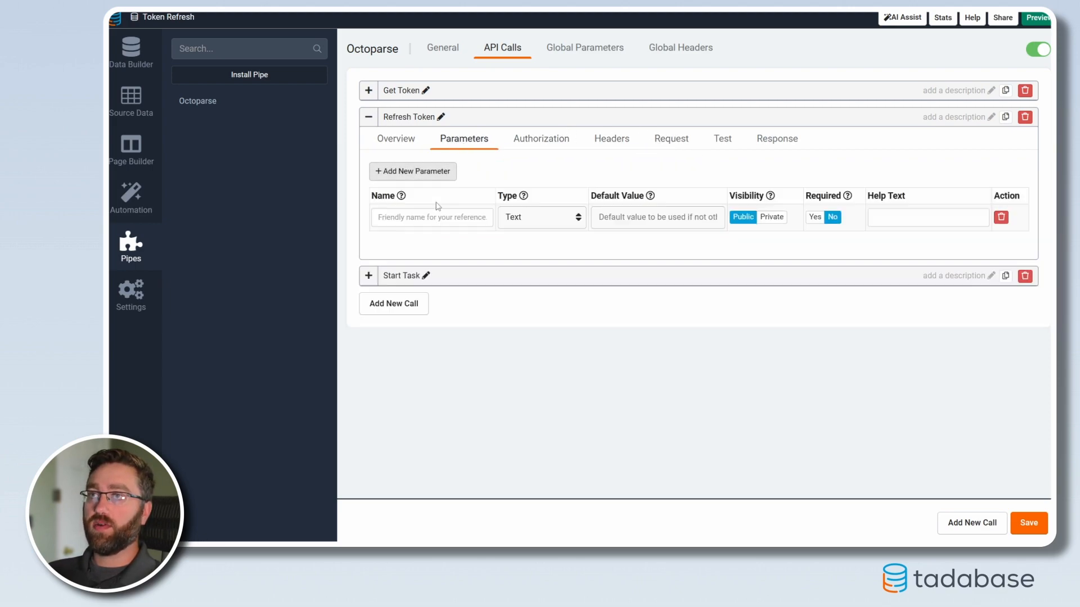
text(ref)
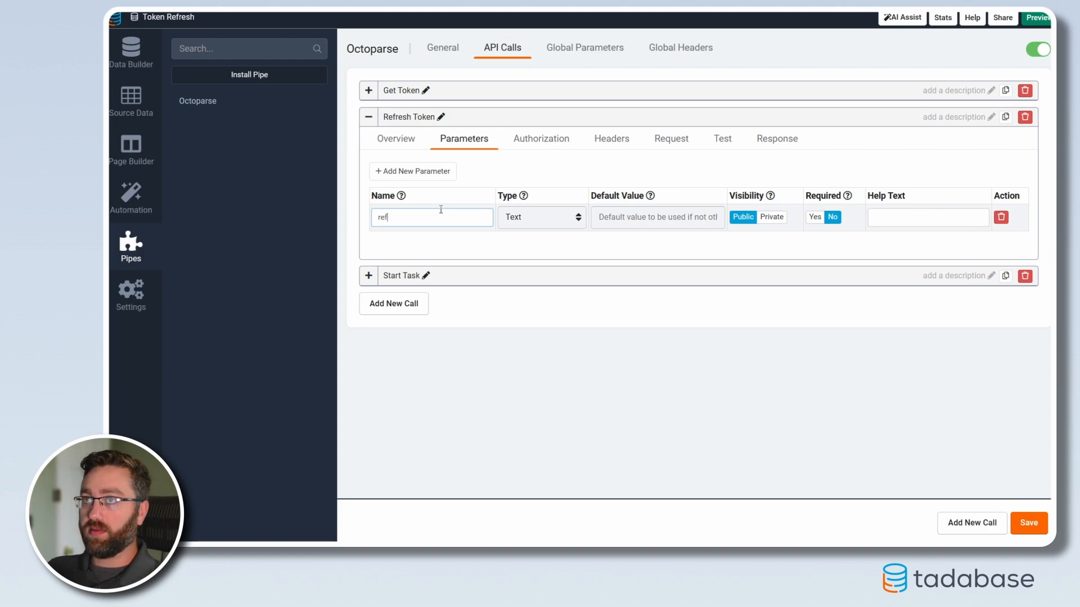
text(resh_token)
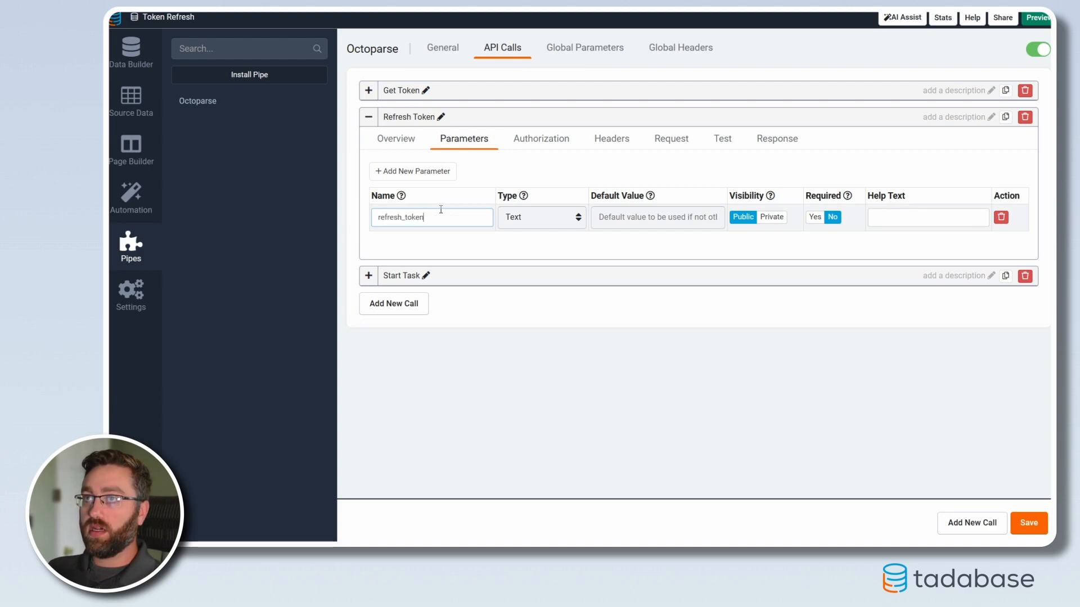
click(1033, 525)
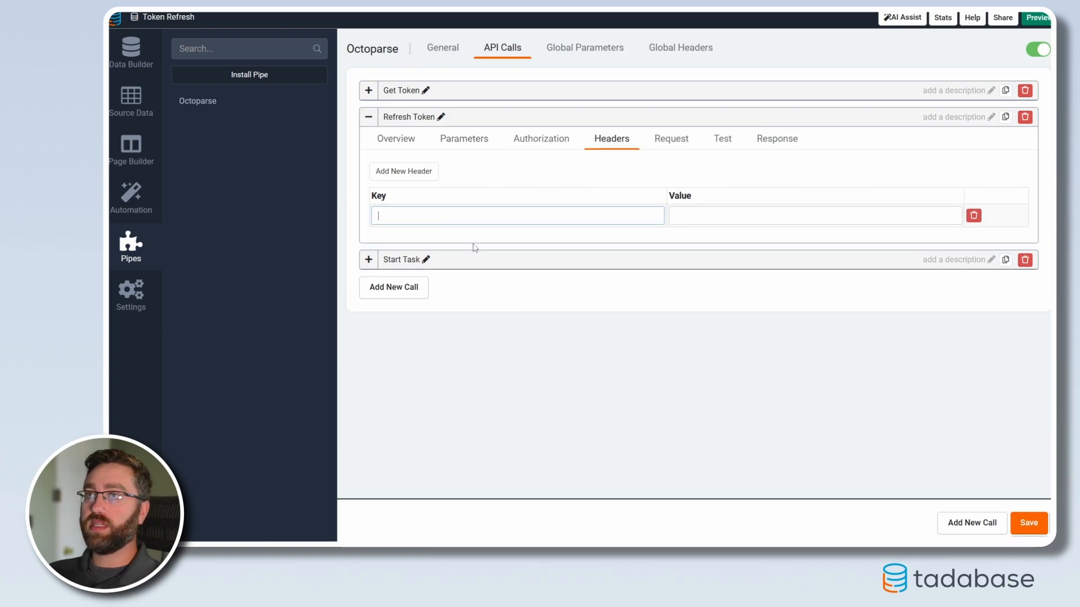
Step: Add a header to the Refresh Token call with key Content-Type and value application/json, and save
key(ctrl+v)
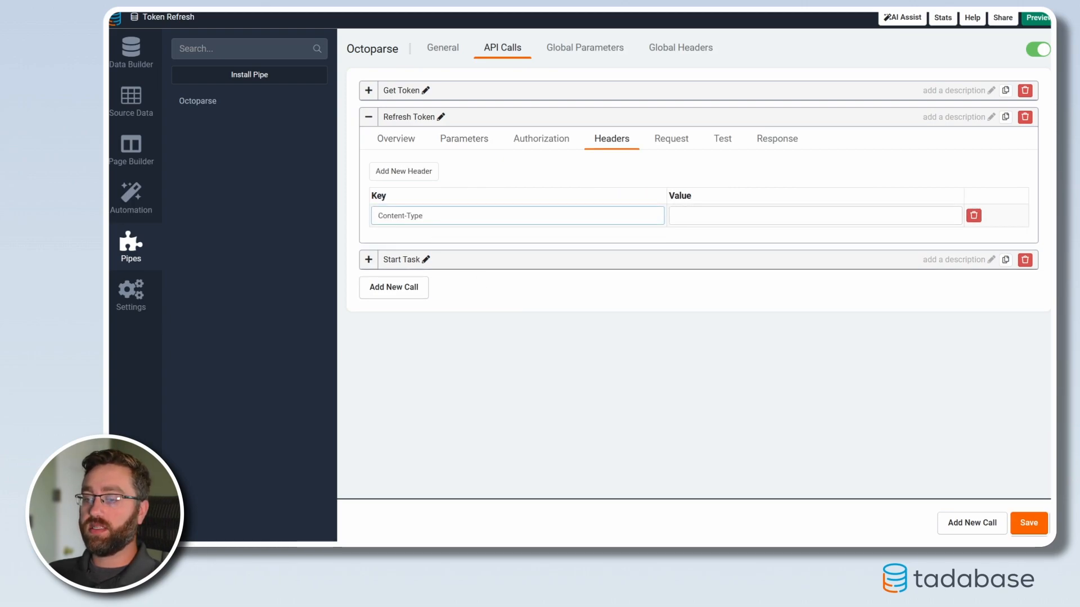
click(751, 218)
text(application/json)
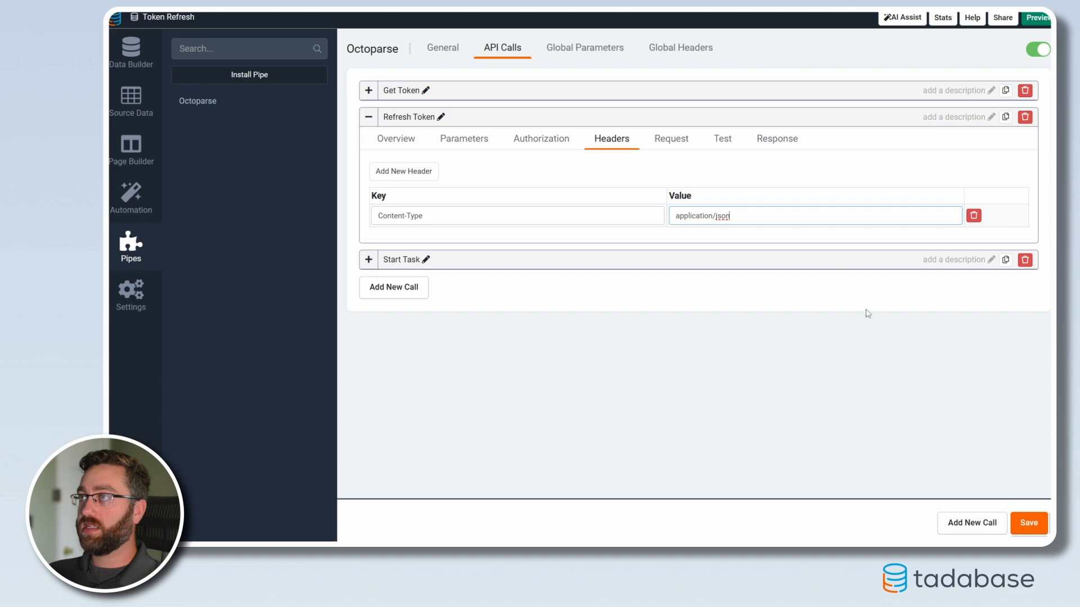
click(1028, 523)
Step: Give the Refresh Token call a raw JSON request body with refresh_token "{refresh_token}" and grant_type "refresh_token"
click(671, 139)
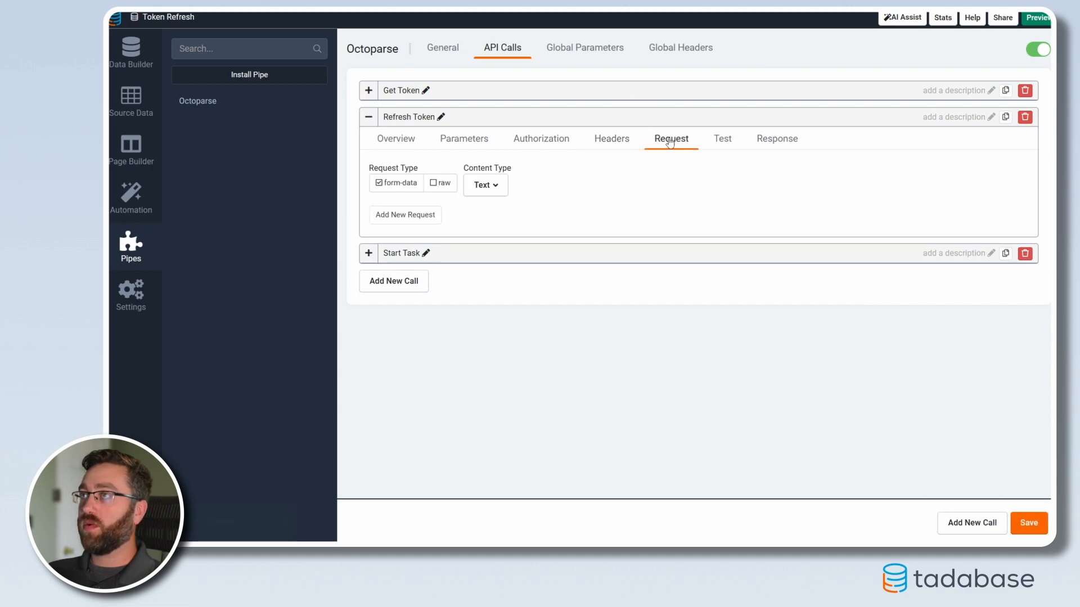
click(434, 186)
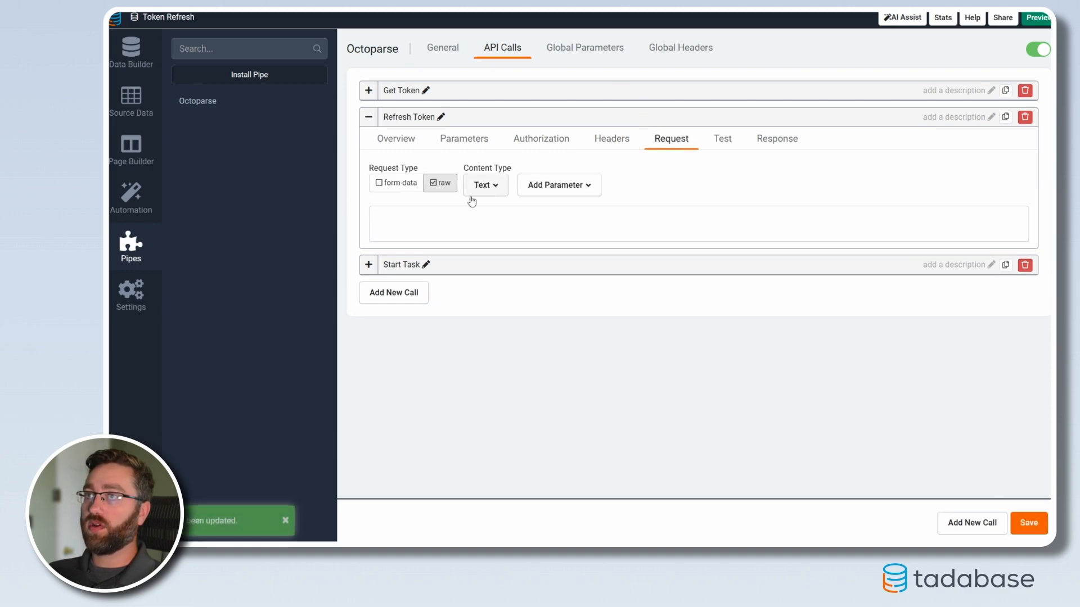
click(485, 185)
click(480, 231)
click(436, 228)
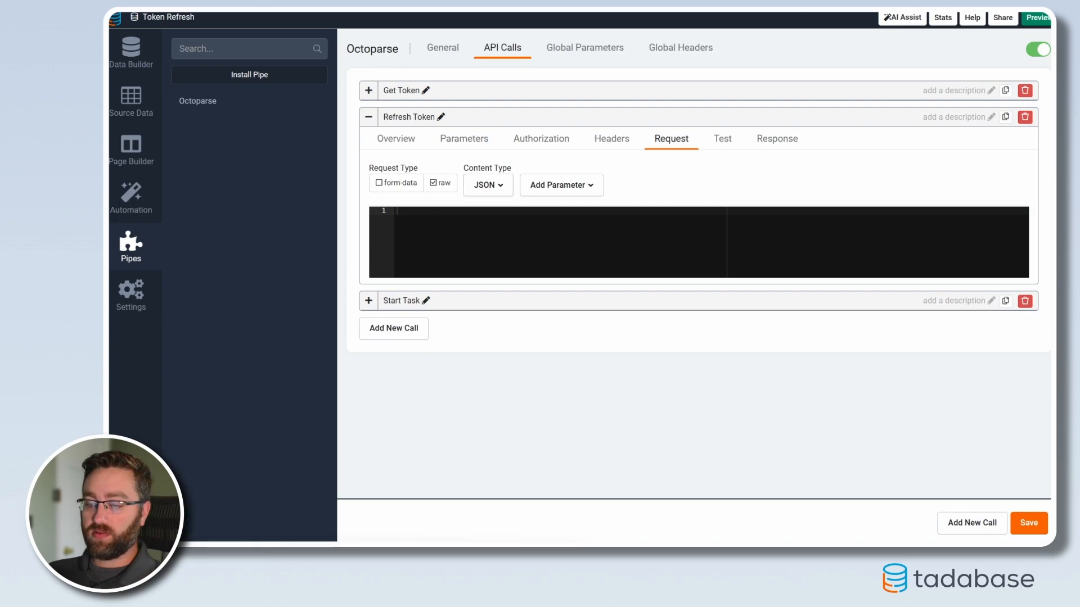
text({     "refresh_token": "{refresh_token}",     "grant_type": "refresh_token" })
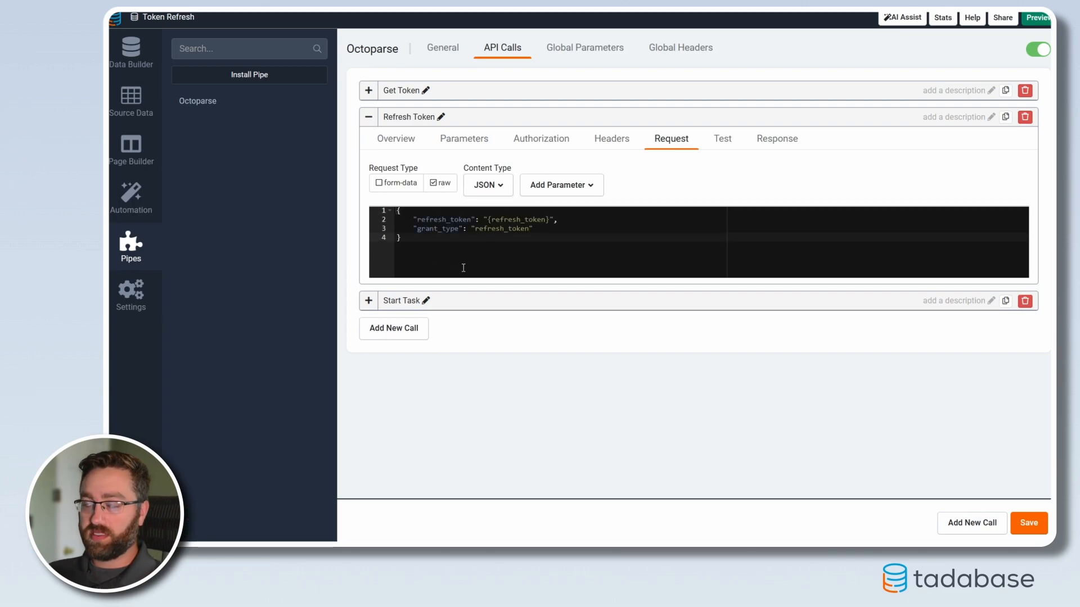
drag(451, 256, 399, 209)
click(441, 241)
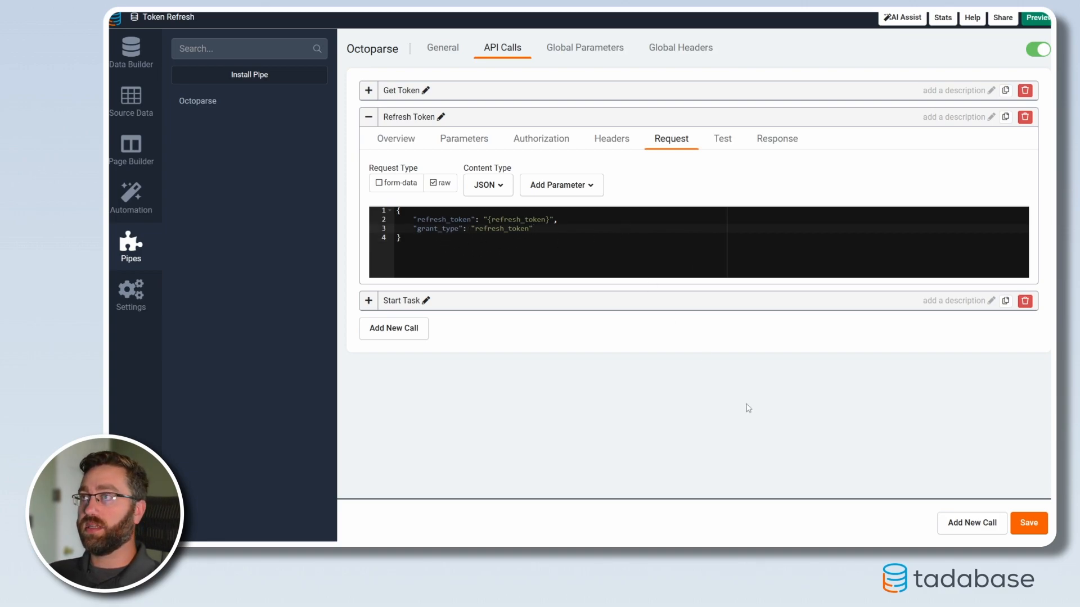
Step: Copy the refresh_token value from the Get Token call's test response for testing the Refresh Token call
click(723, 139)
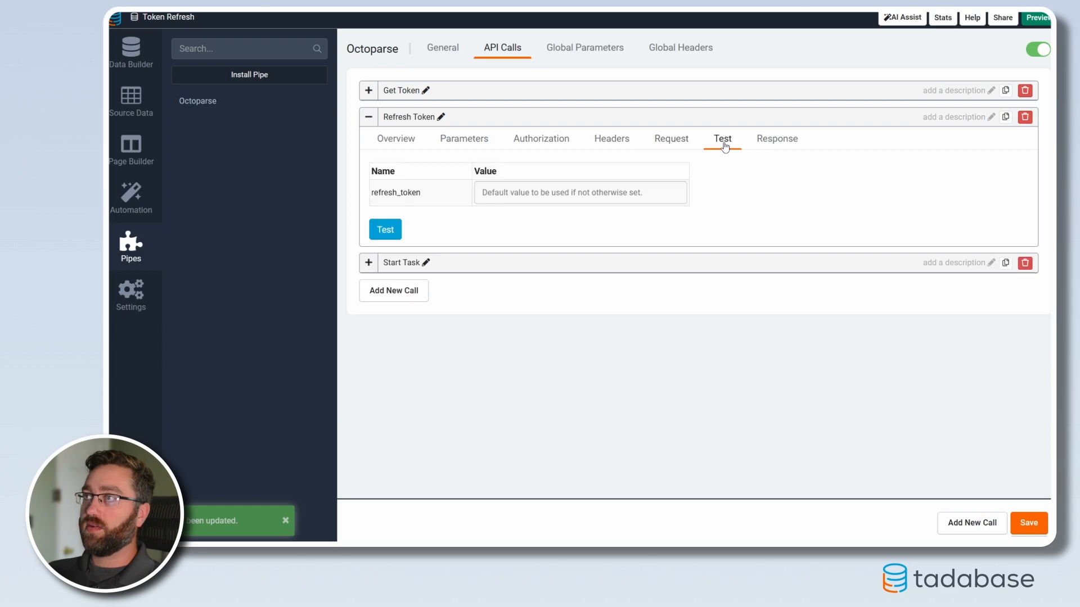
click(363, 91)
click(723, 112)
double_click(862, 204)
click(845, 205)
drag(844, 204, 1021, 201)
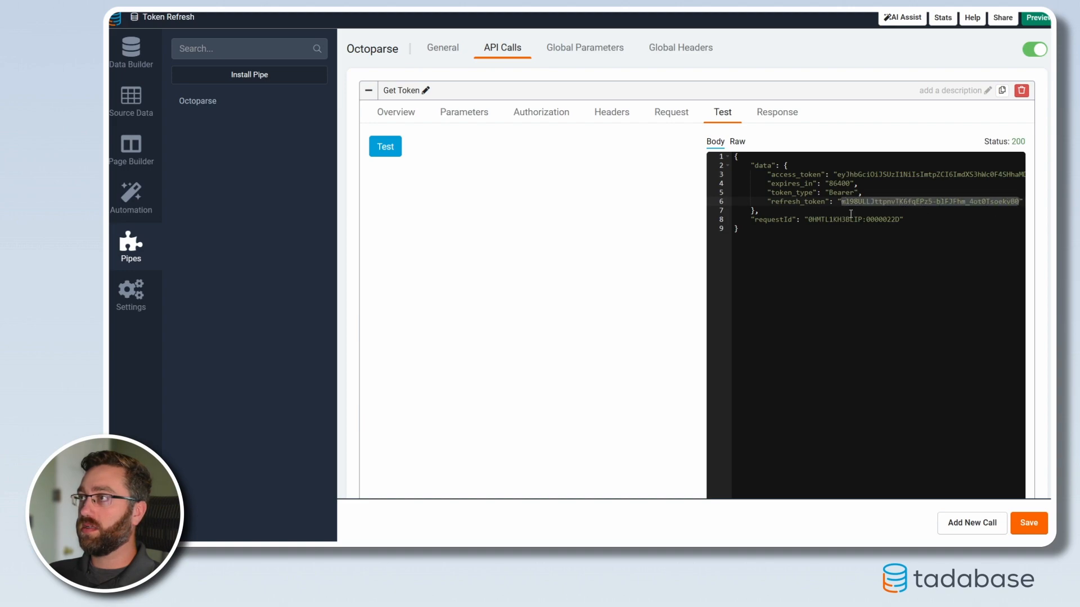
Step: Test the Refresh Token call with the copied refresh token as its refresh_token value and examine the returned tokens
click(369, 91)
click(534, 192)
key(ctrl+v)
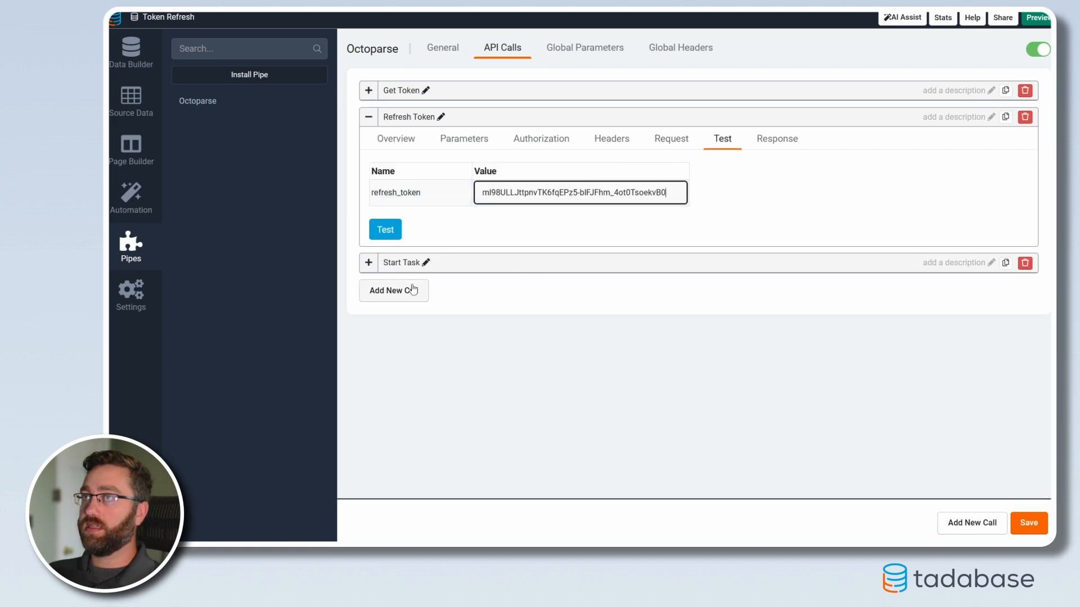
click(375, 230)
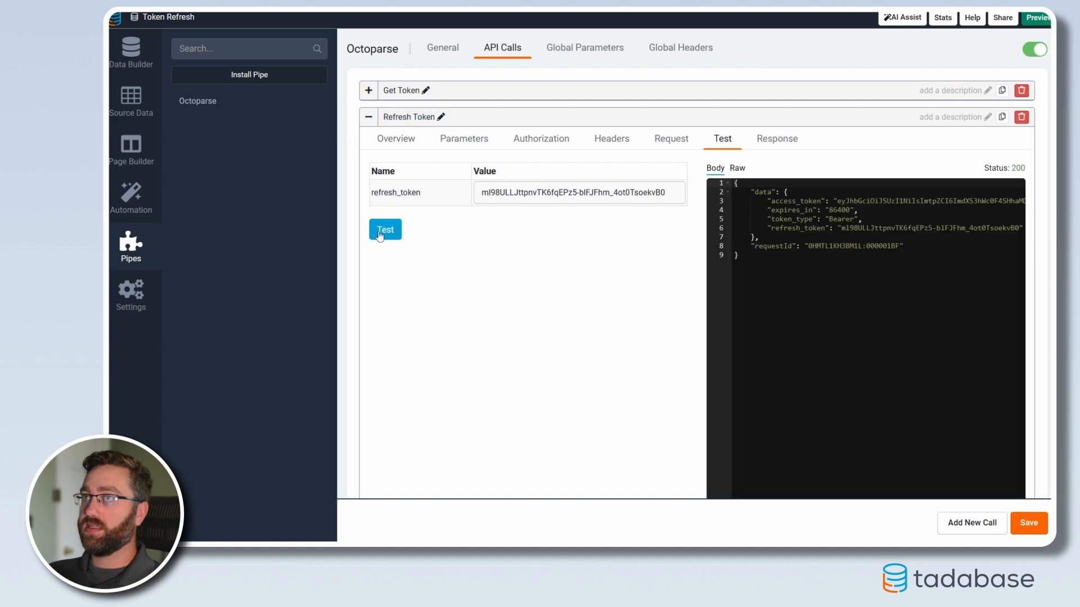
drag(837, 201, 984, 201)
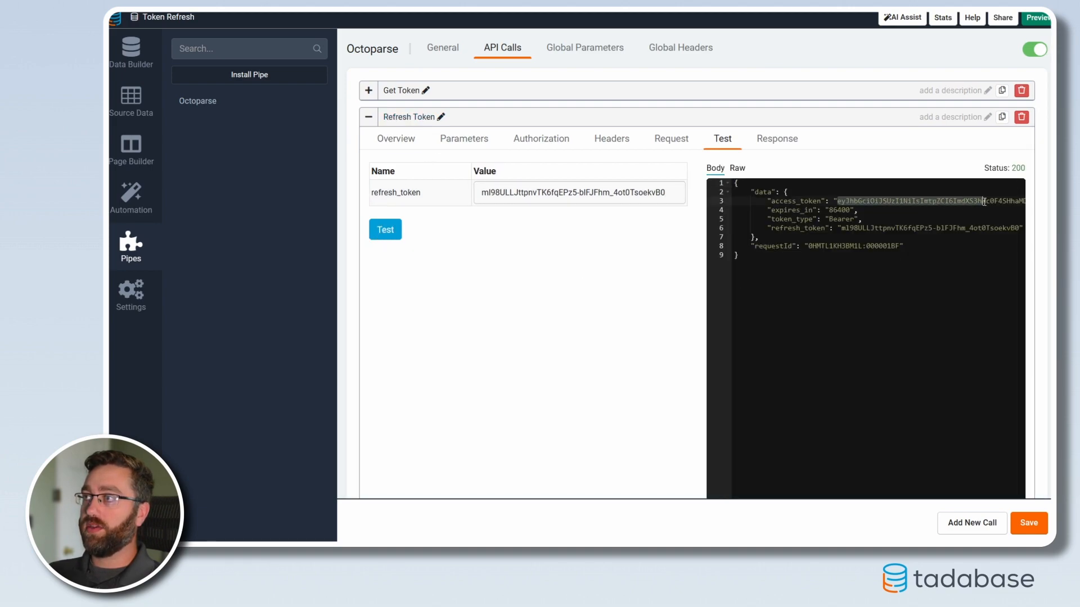
drag(844, 230, 1020, 228)
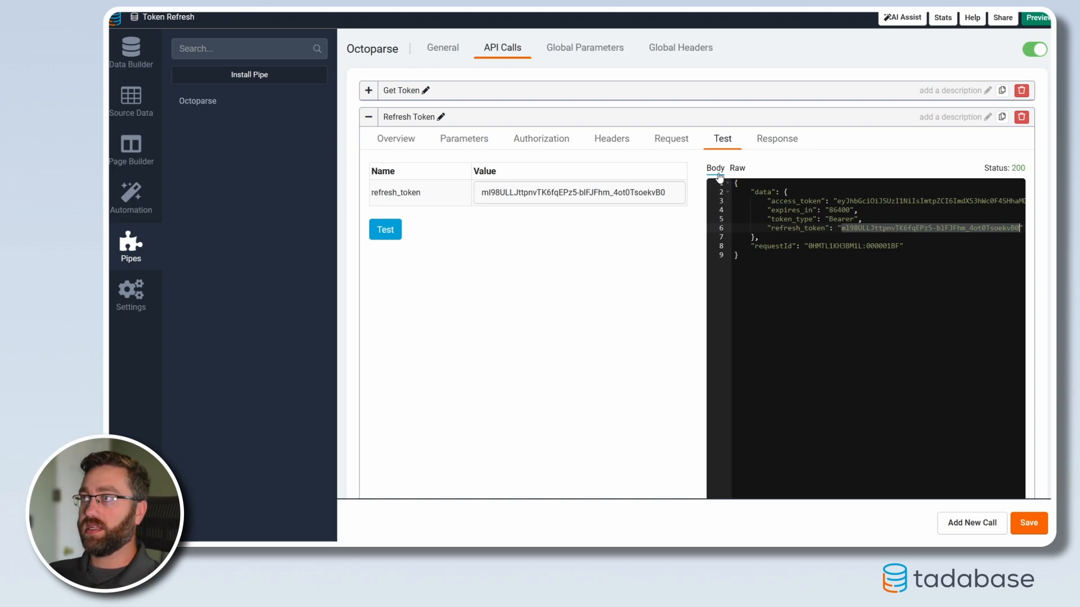
Step: Populate the Refresh Token call's saved responses with only data.access_token and data.refresh_token
scroll(686, 355, down, 3)
click(752, 447)
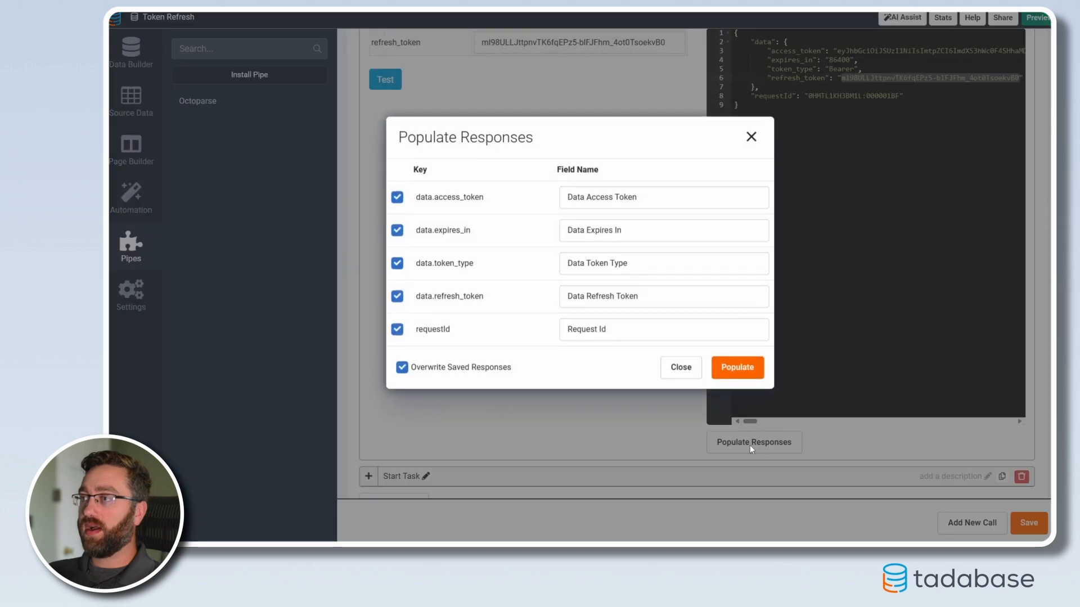
click(397, 254)
click(397, 288)
click(397, 353)
click(660, 224)
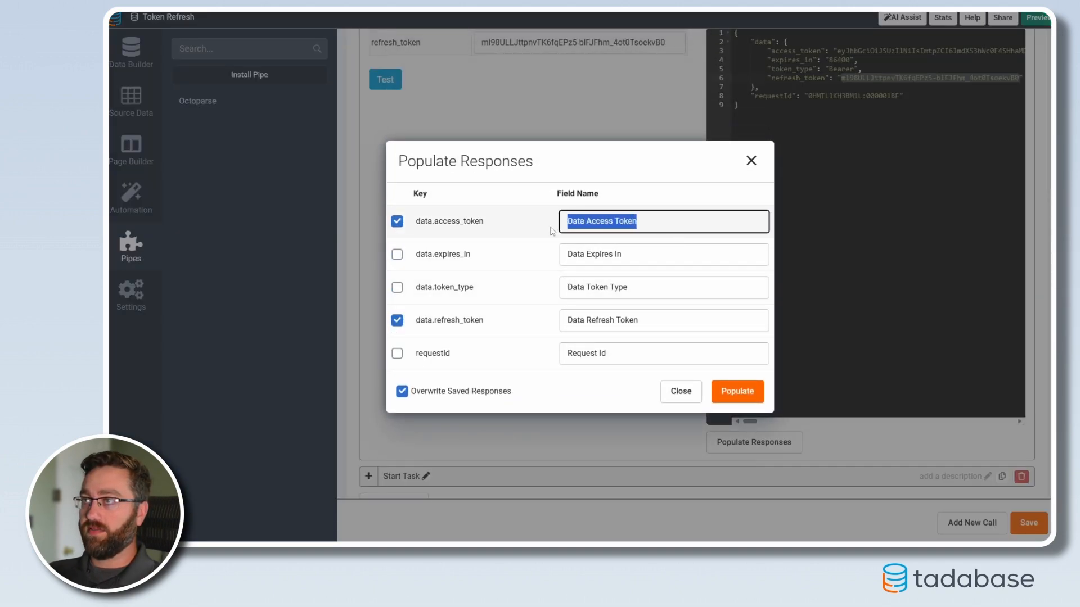
click(651, 319)
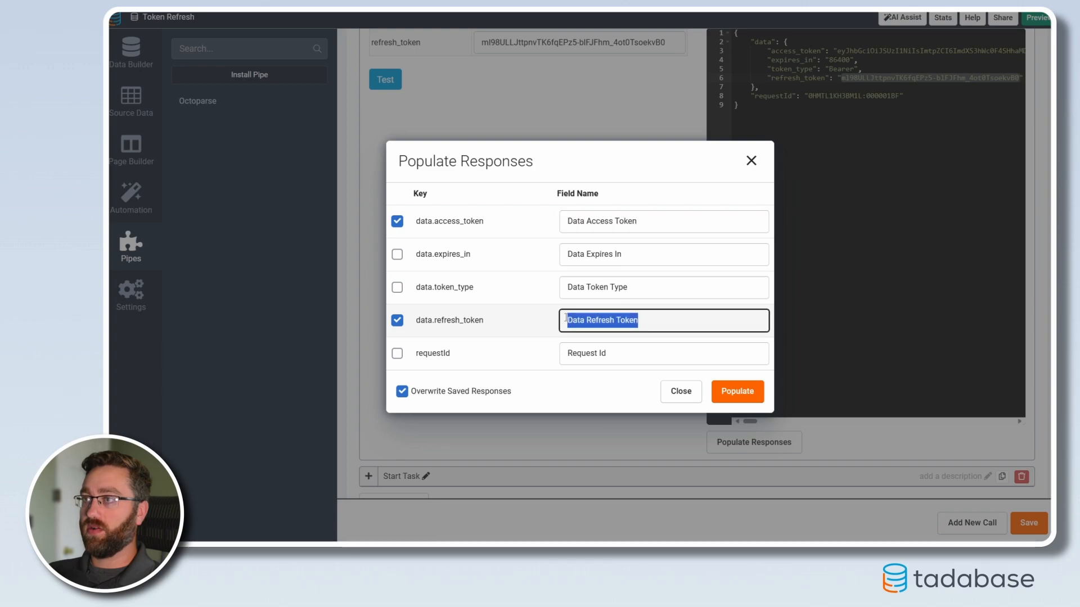
click(737, 393)
scroll(641, 379, up, 3)
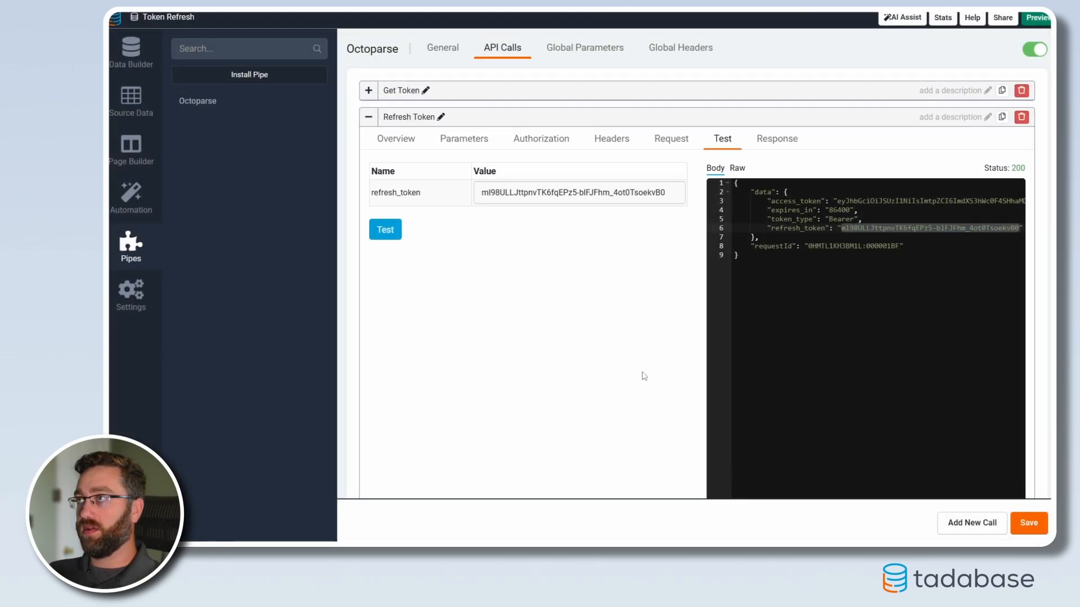
click(368, 116)
click(369, 144)
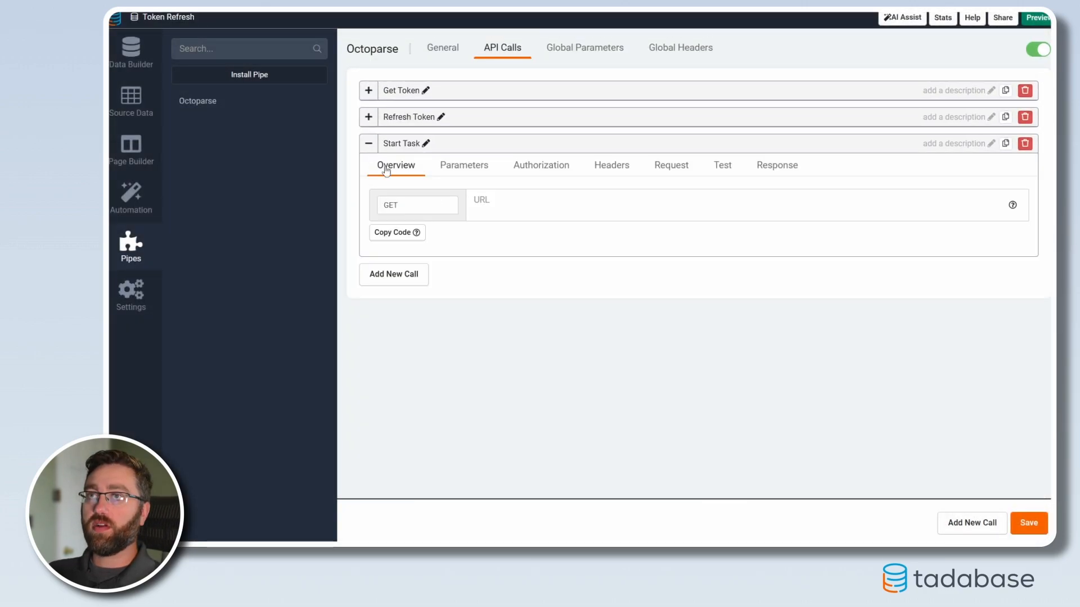
click(427, 202)
click(411, 252)
click(527, 203)
text(https://openapi.octoparse.com/cloudextraction/start)
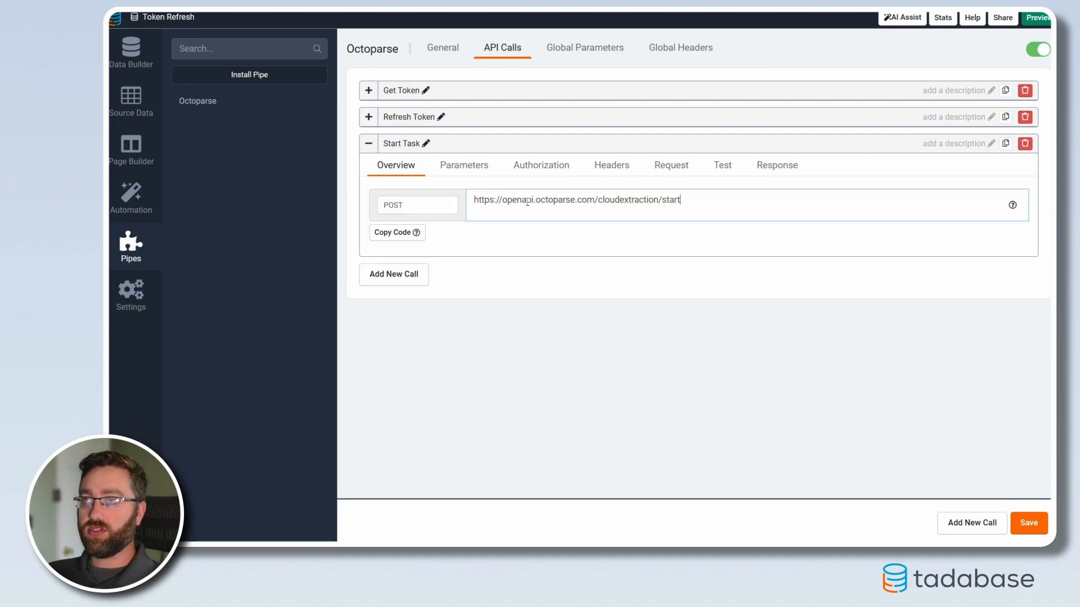
drag(413, 205, 372, 206)
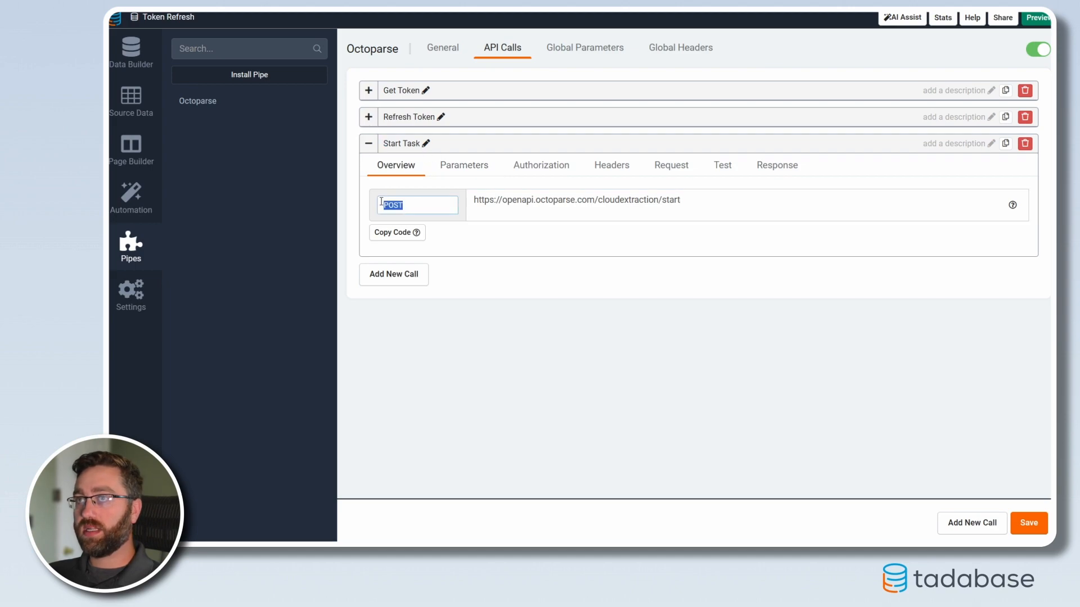
drag(693, 203, 463, 216)
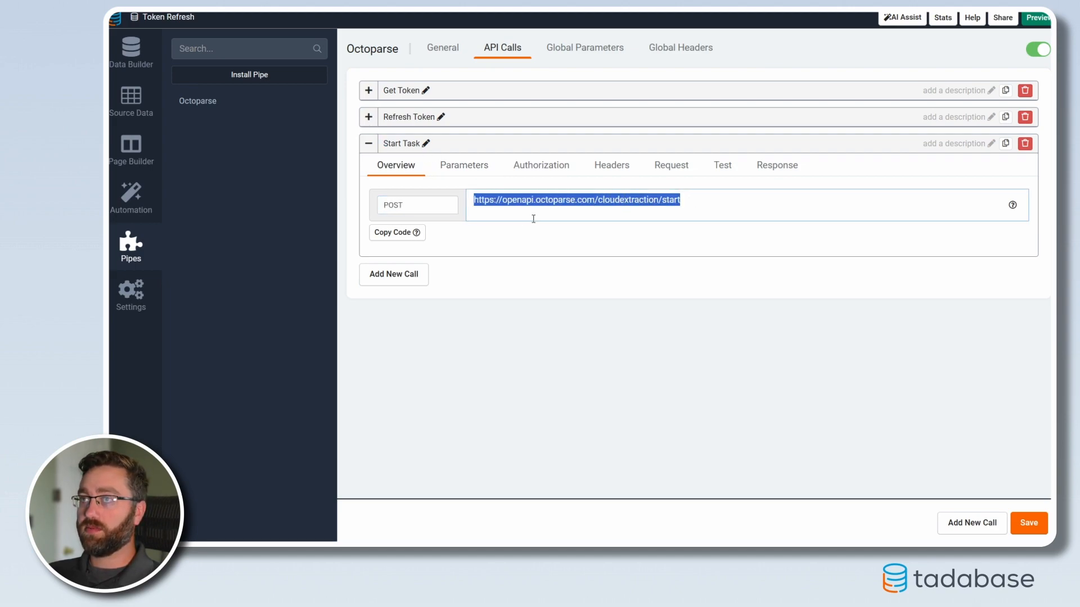
Step: Add a text parameter named task_id to the Start Task call
click(465, 170)
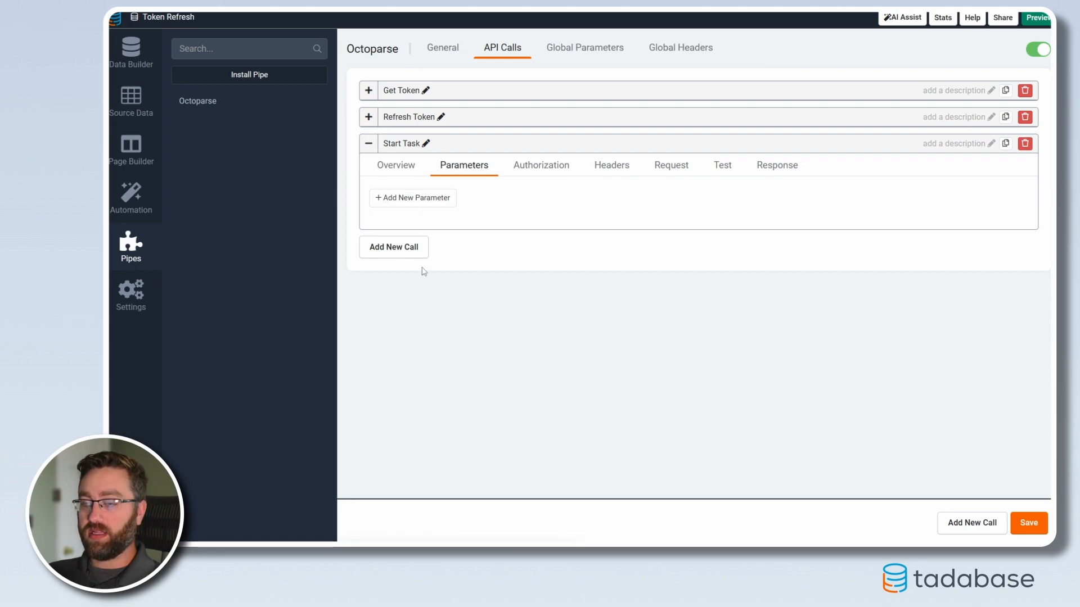
click(409, 198)
click(417, 244)
text(tas)
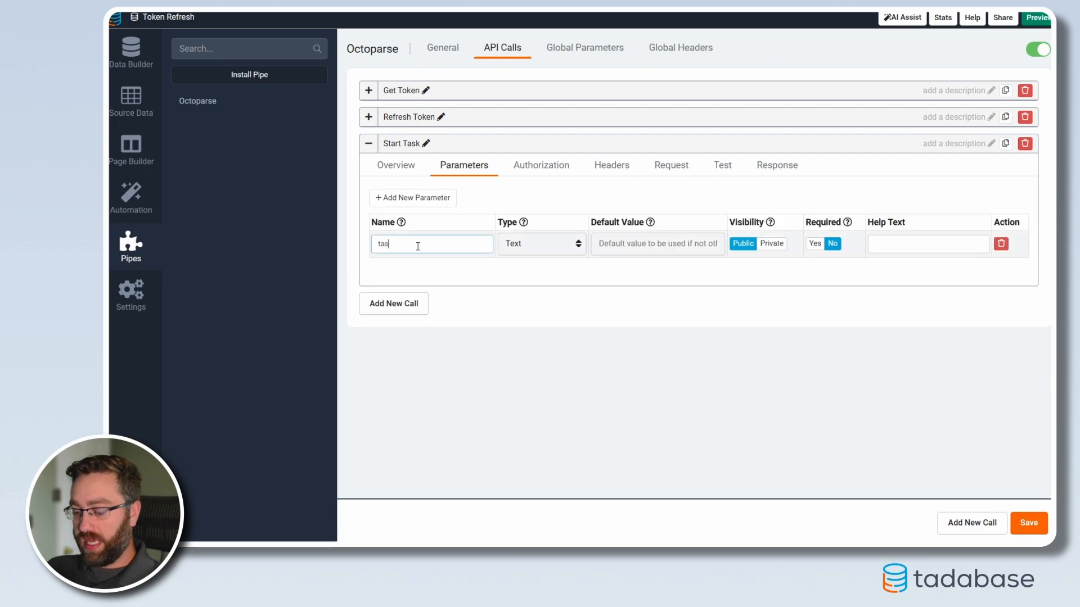
Step: Add a second text parameter named access_token to the Start Task call
click(418, 199)
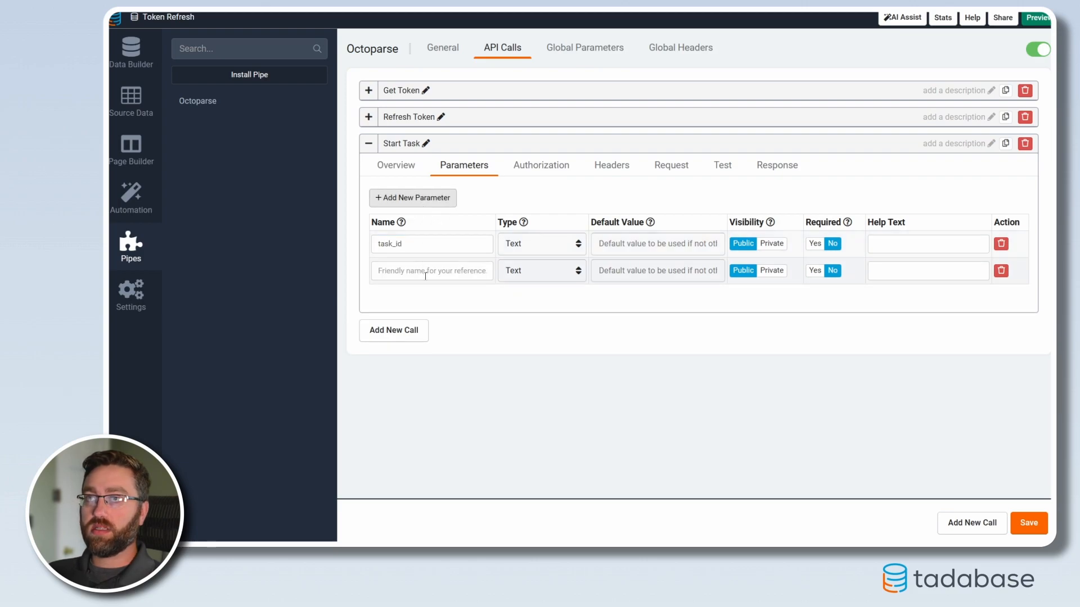
click(433, 269)
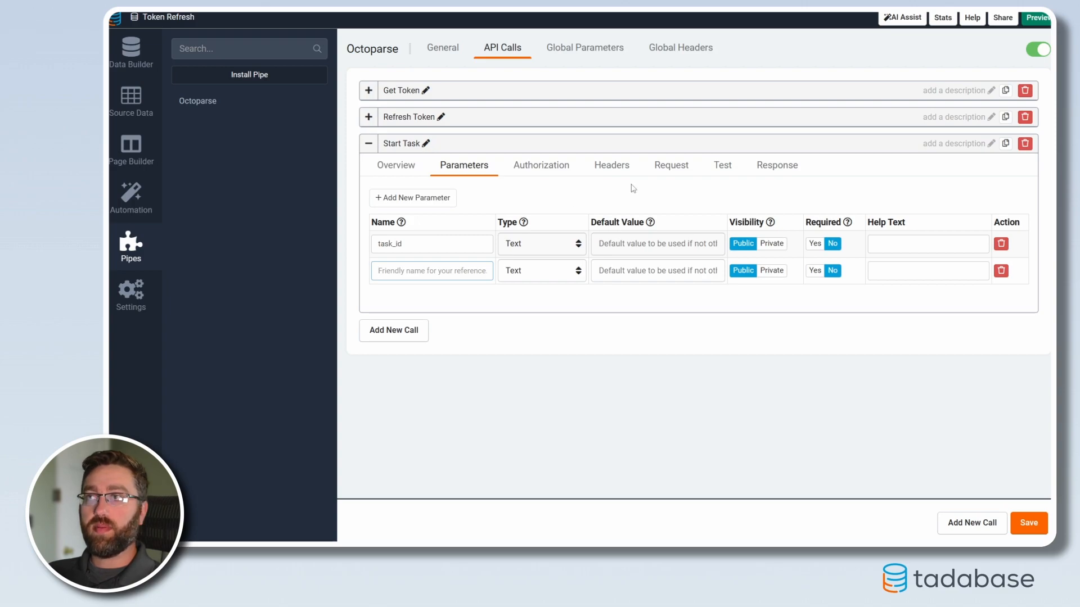
click(624, 169)
click(672, 166)
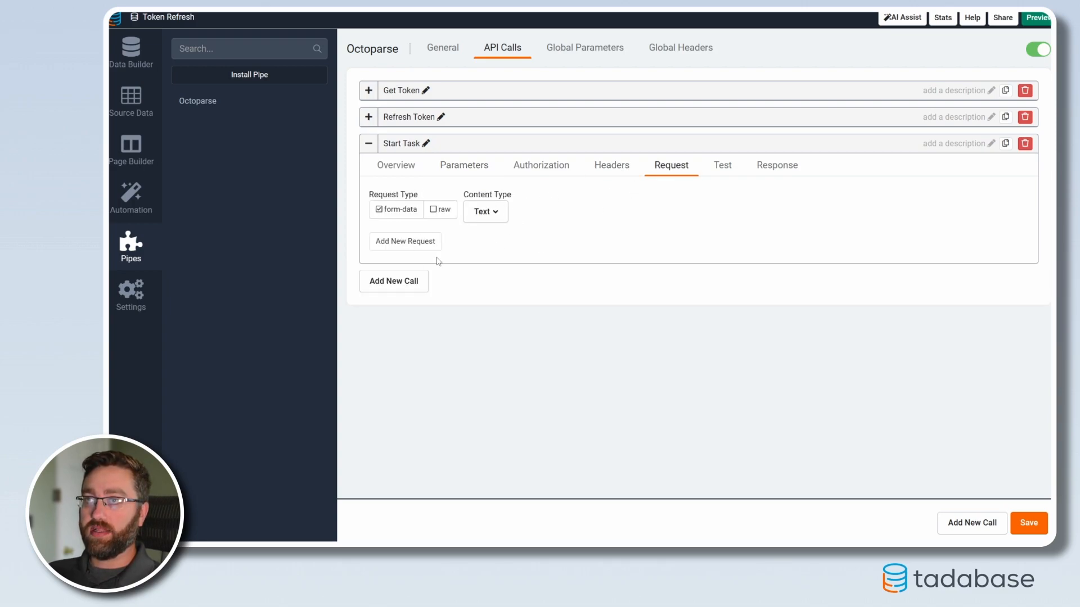
click(616, 167)
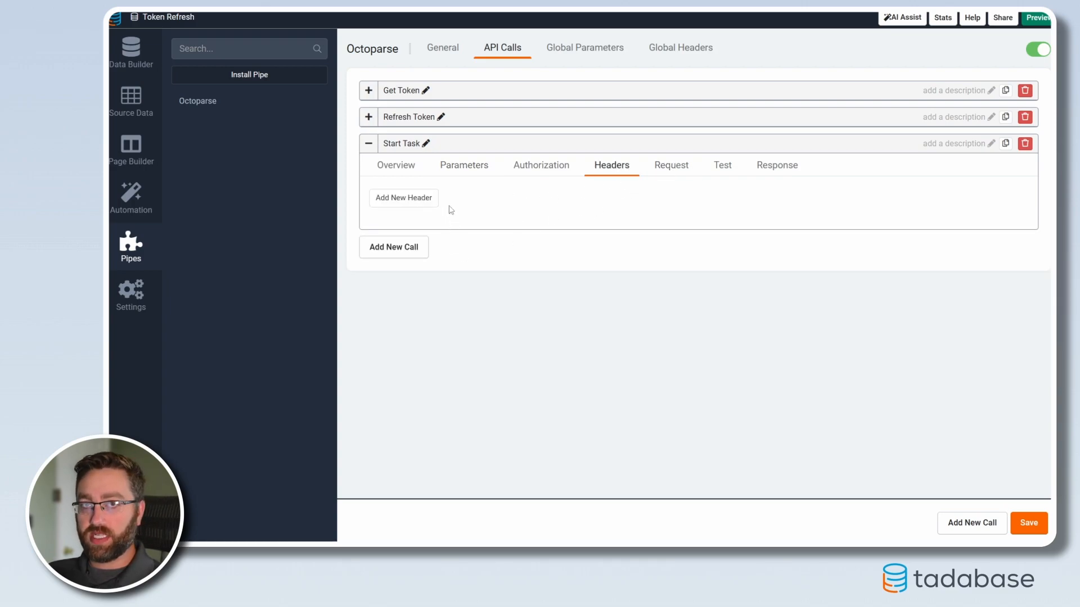
click(438, 169)
click(437, 244)
drag(409, 244, 366, 246)
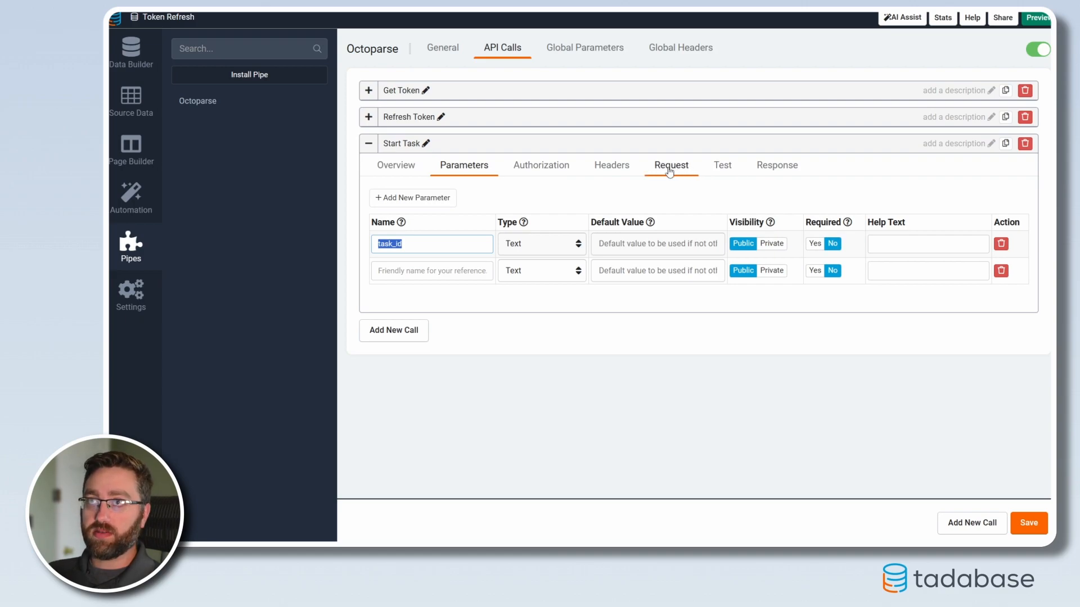
click(432, 274)
text(access_token)
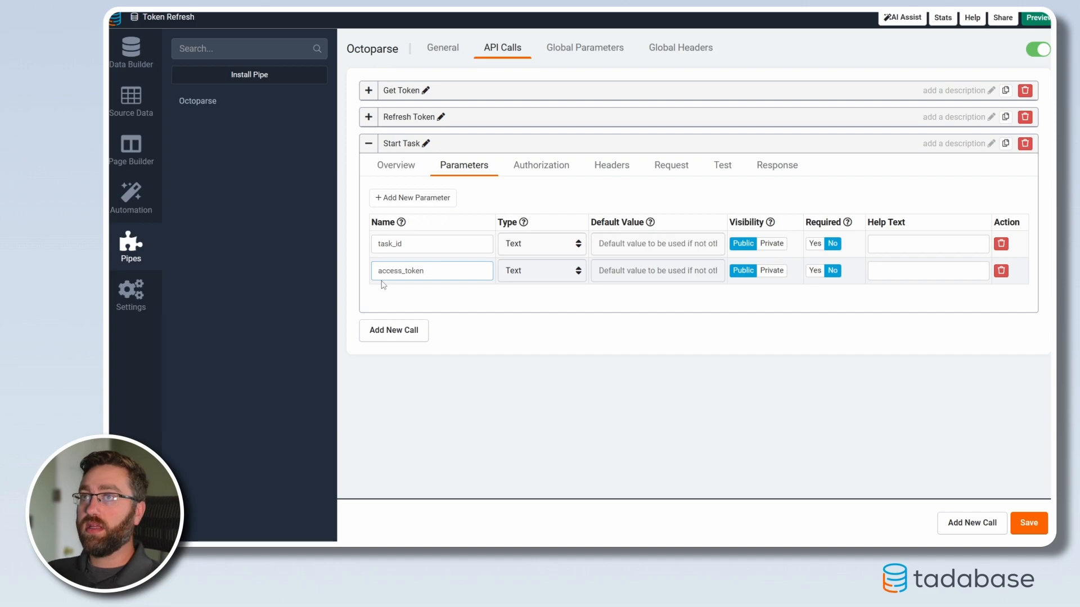
Step: Add a Content-Type header with the value application/json to the Start Task call
click(611, 166)
click(420, 236)
text(Content-Type)
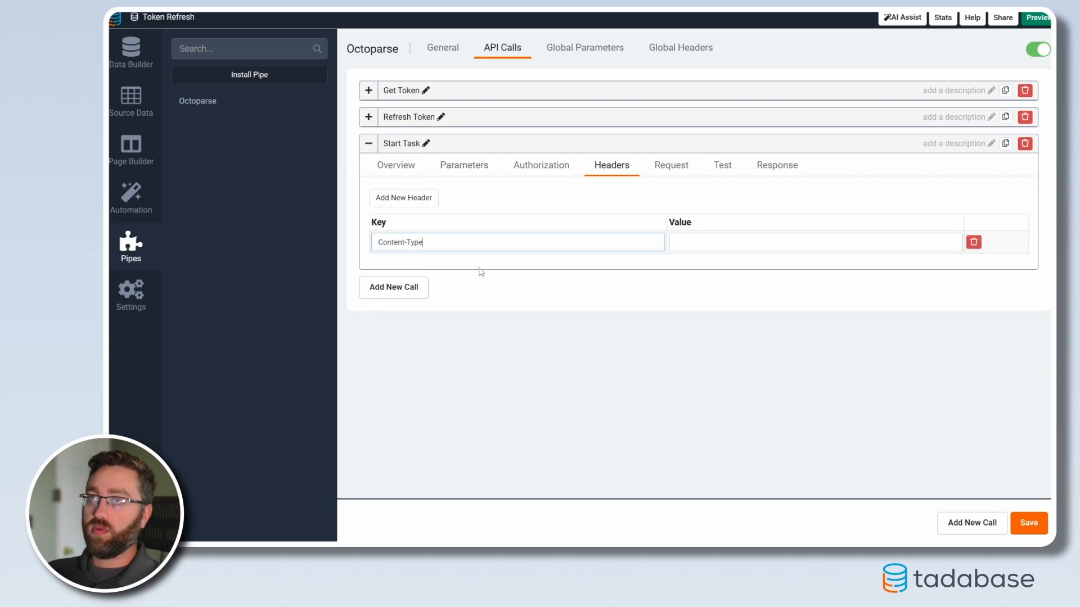
click(752, 249)
click(726, 242)
text(application/json)
Step: Add an Authorization header with the value Bearer {access_token} to the Start Task call
click(397, 198)
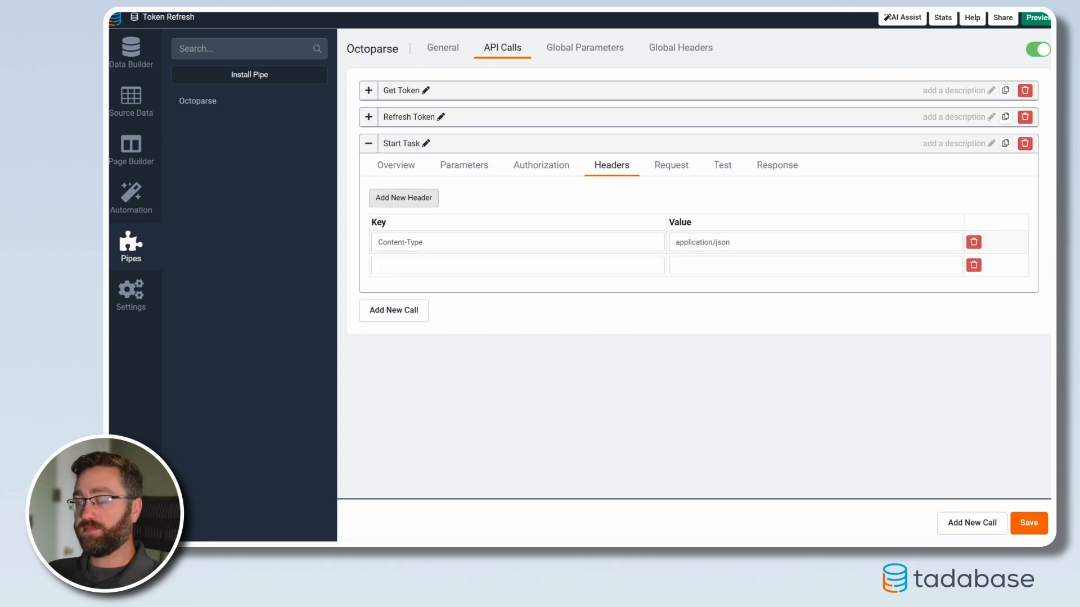
click(450, 264)
text(Authorization)
double_click(446, 265)
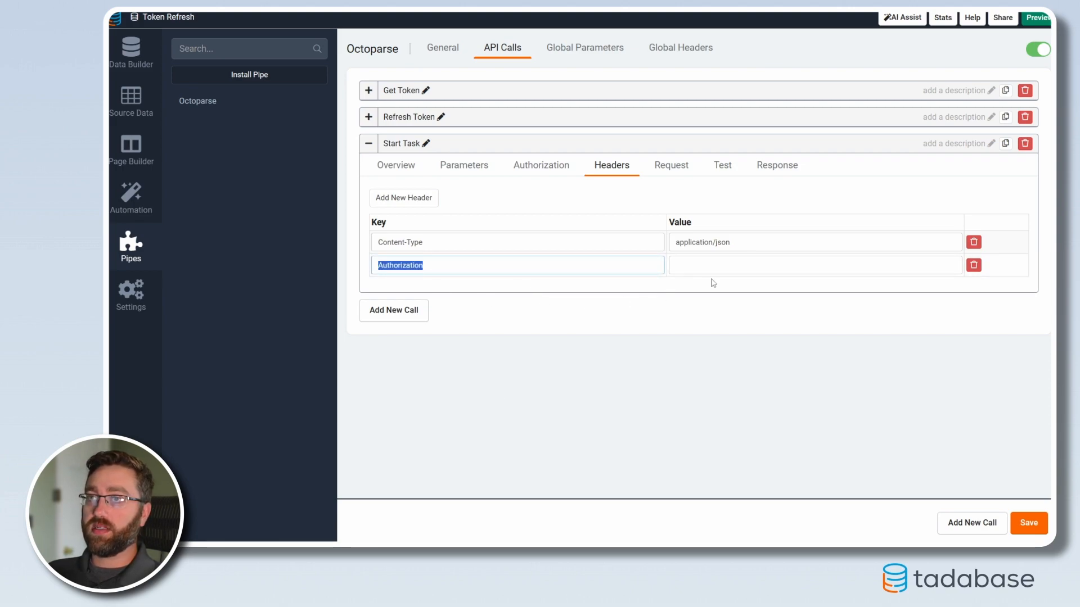
click(731, 263)
text(Bearer {access_token})
drag(700, 266, 751, 266)
click(701, 265)
click(751, 265)
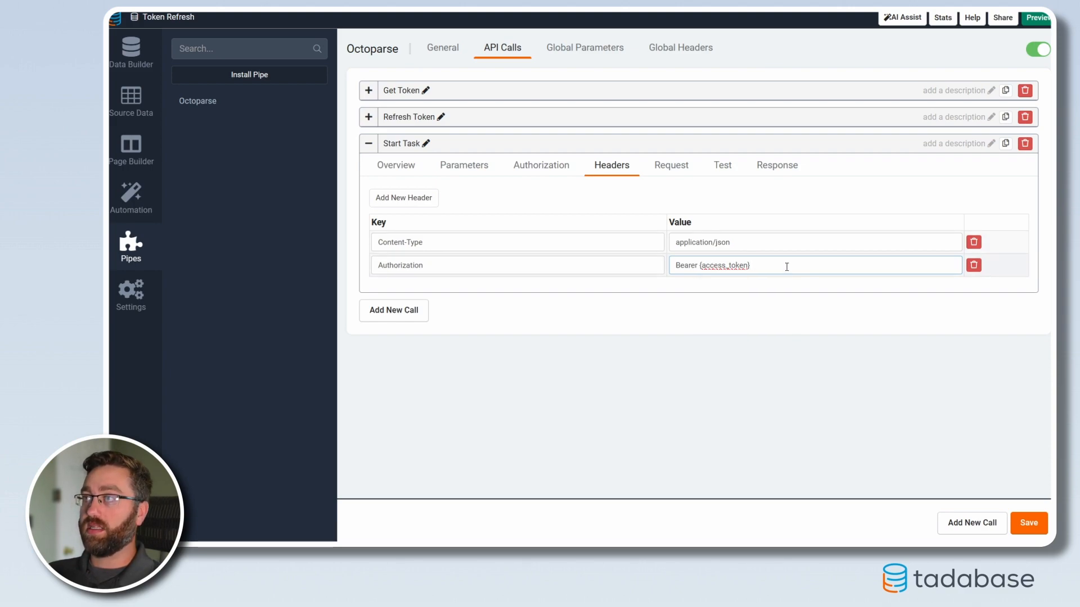
Step: Set the Start Task request to raw JSON with a body that passes "taskId" as "{task_id}"
click(671, 165)
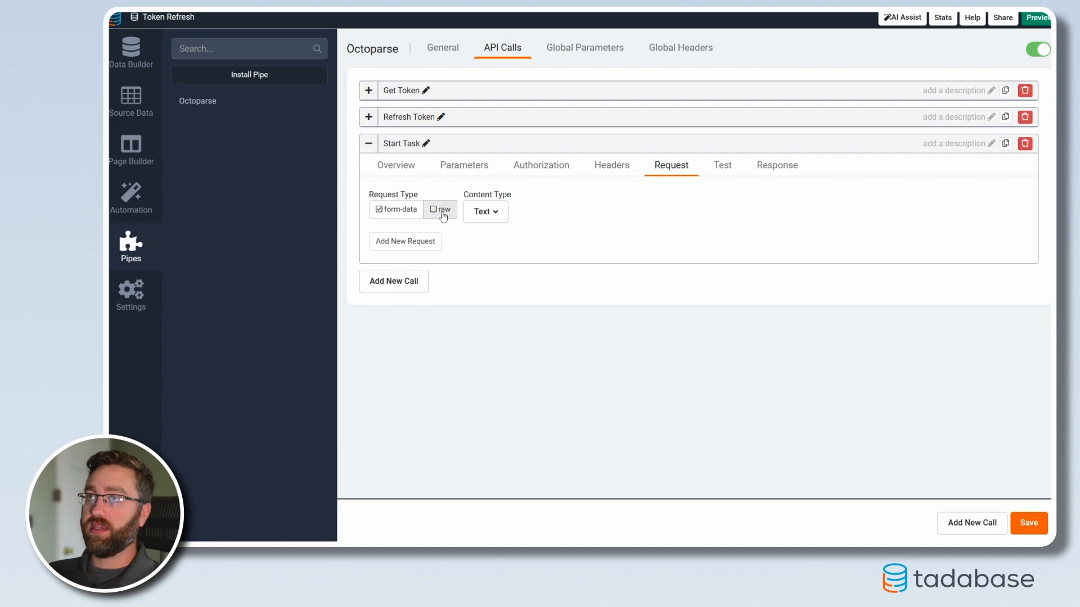
click(434, 212)
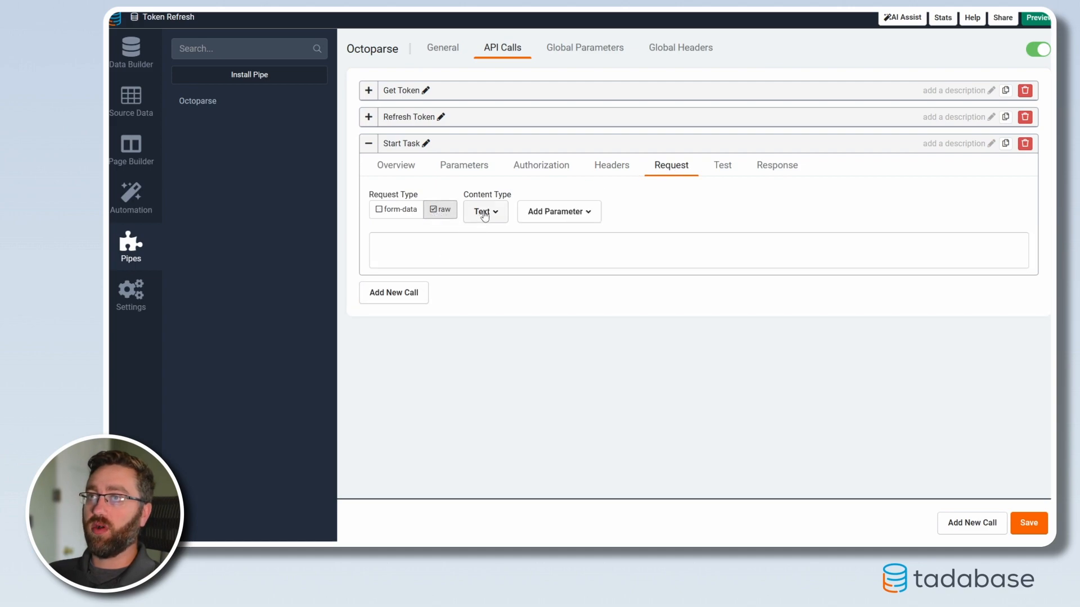
click(483, 216)
click(483, 259)
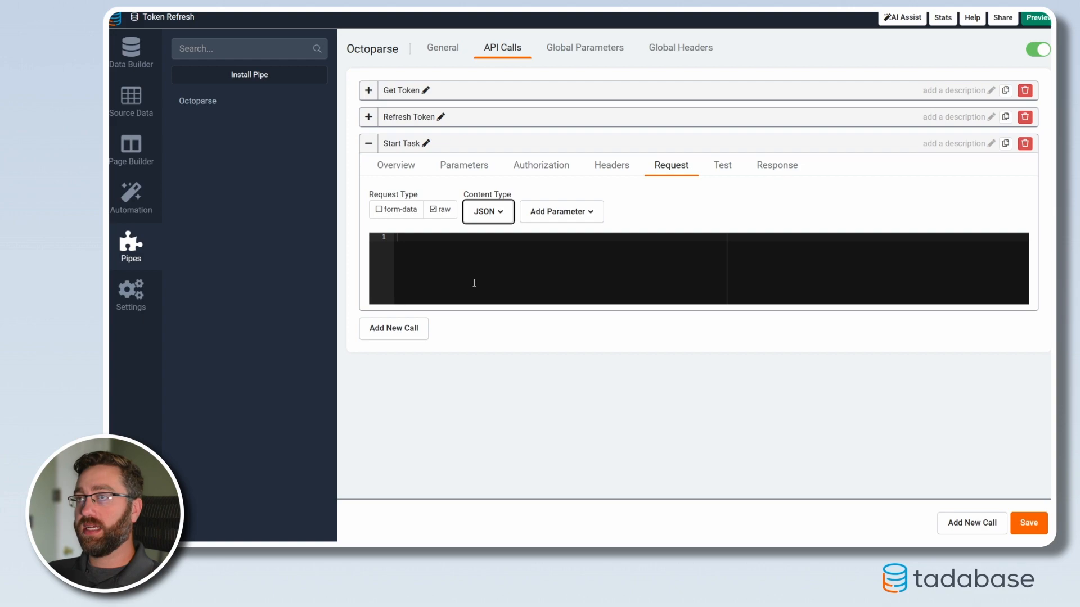
click(522, 269)
text({     "taskId": "{task_id}" })
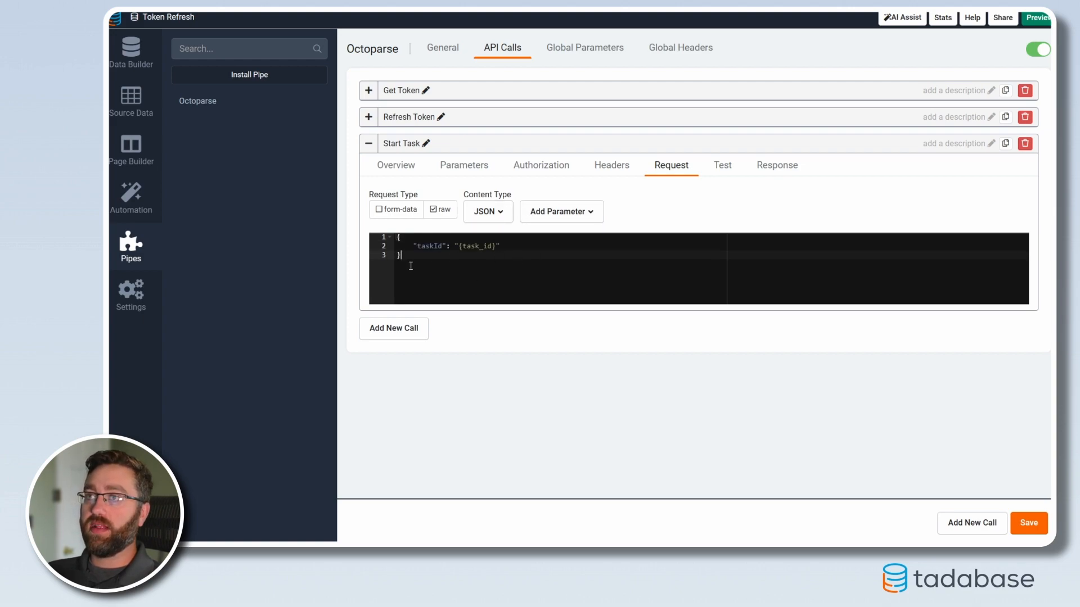
Step: Compare the {task_id} placeholder in the request body and {access_token} in the Authorization header with the Start Task parameter names
drag(410, 256, 396, 237)
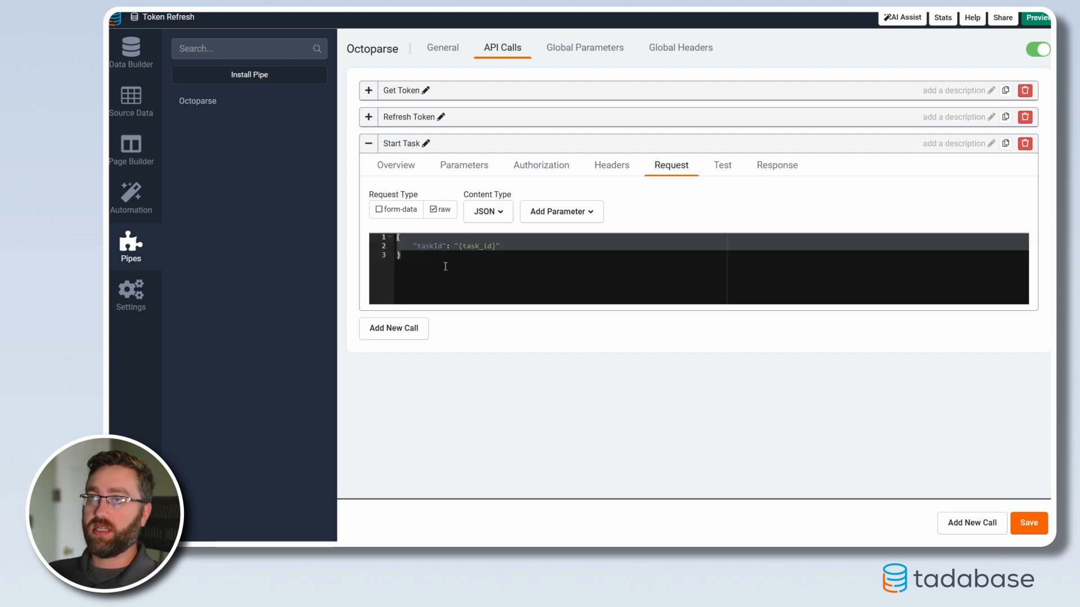
click(446, 266)
drag(460, 247, 497, 246)
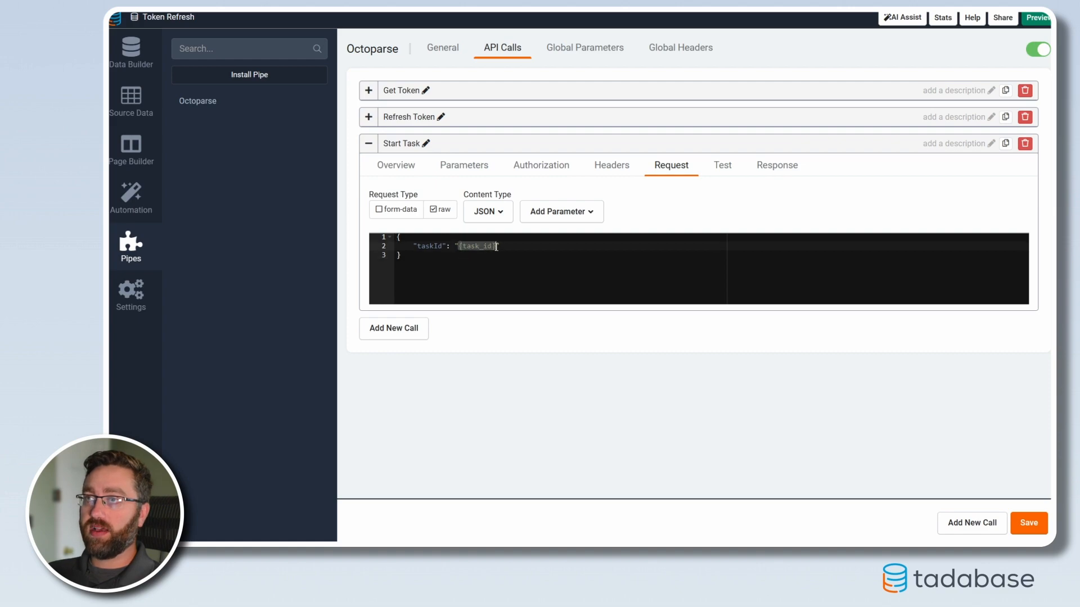
click(462, 165)
mouse_move(403, 244)
mouse_down()
mouse_move(379, 245)
mouse_move(391, 248)
mouse_up()
double_click(391, 247)
click(655, 167)
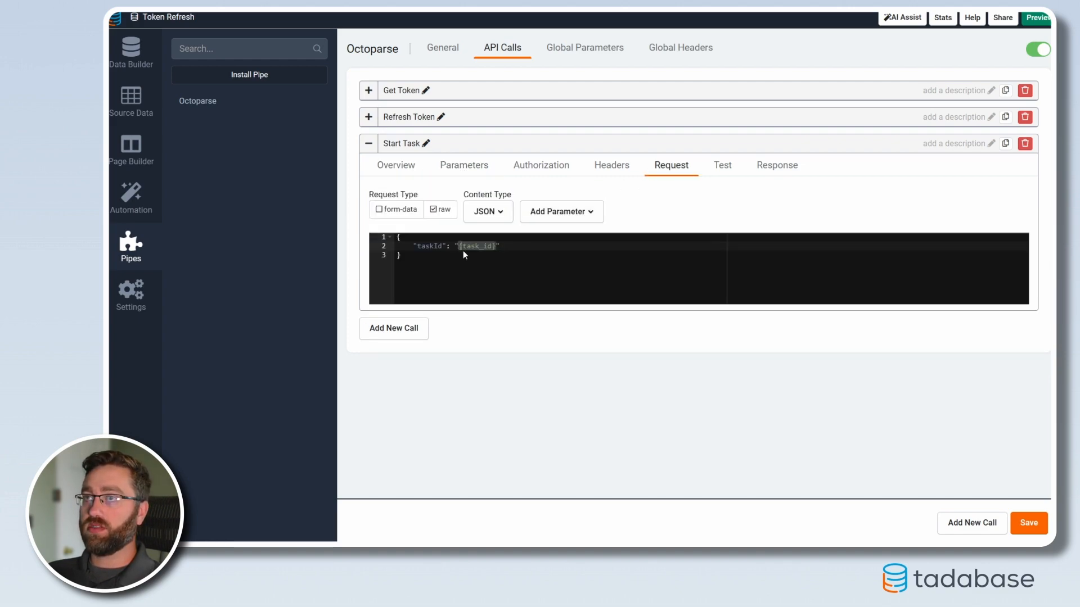
click(464, 165)
double_click(401, 271)
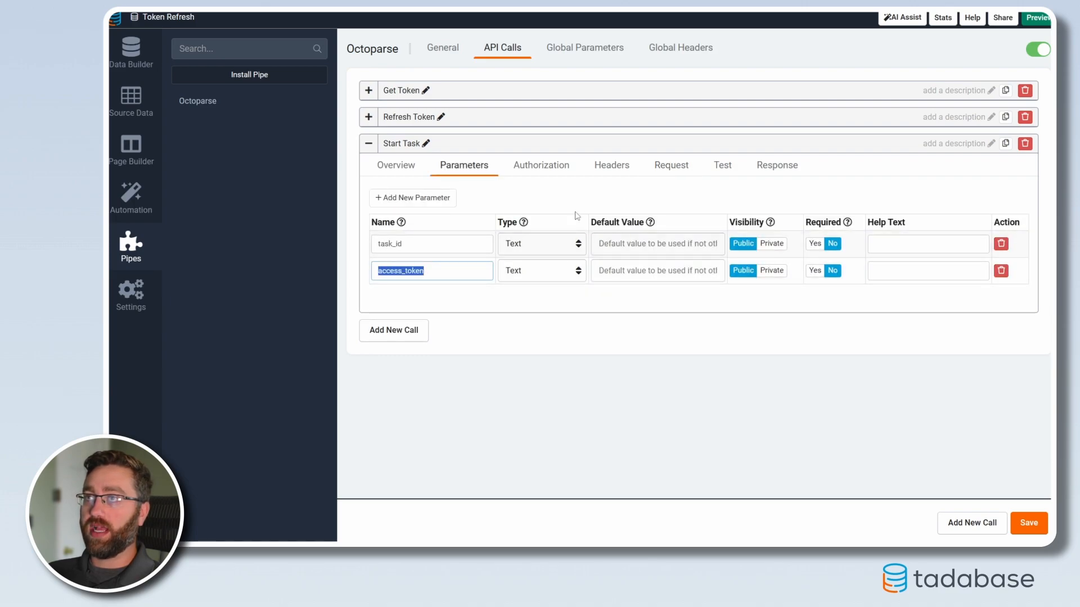
click(609, 169)
double_click(725, 266)
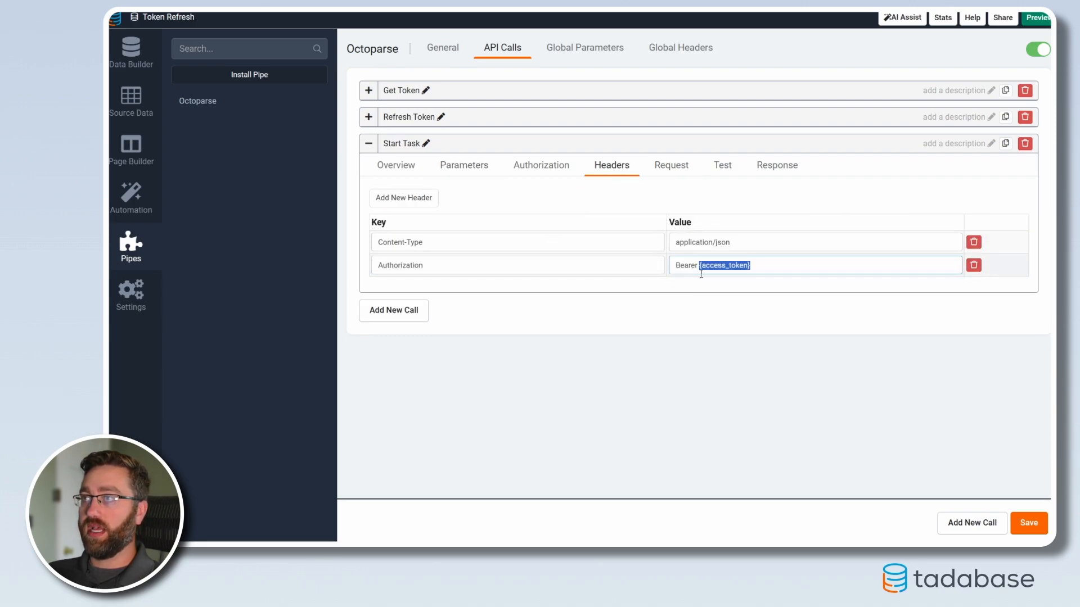
click(669, 175)
Step: Save the pipe and set the Start Task call's test task_id to 59efc2fa-6d27-d085-5970-c7aebaf96414
click(1039, 523)
click(722, 167)
click(508, 217)
click(539, 229)
key(ctrl+v)
drag(641, 218, 246, 153)
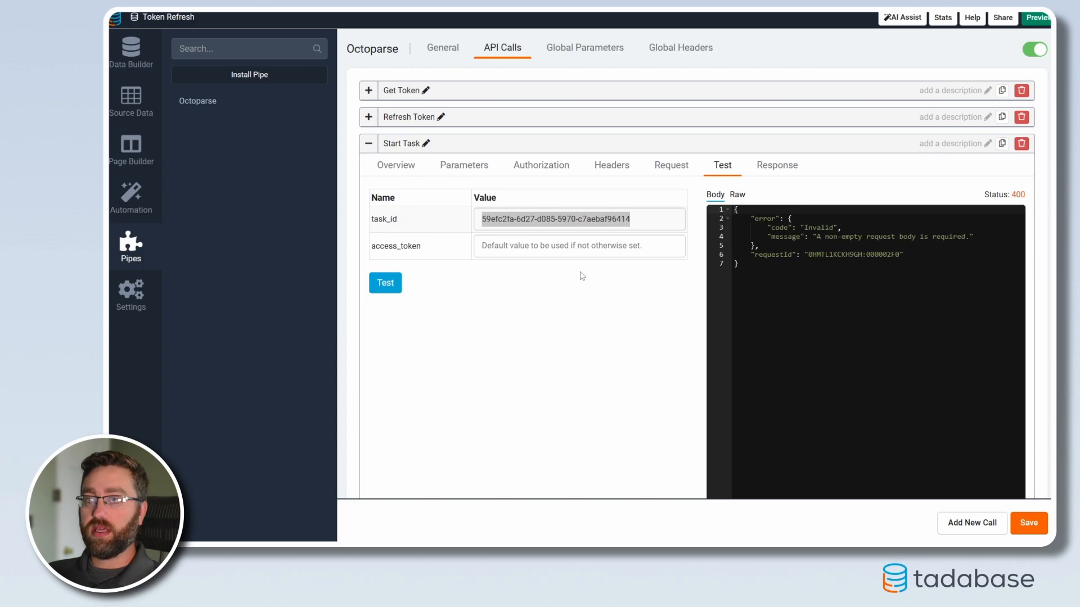
Step: Paste the access token as the test access_token value, run the Start Task test and examine the returned data and requestId
click(555, 248)
key(ctrl+v)
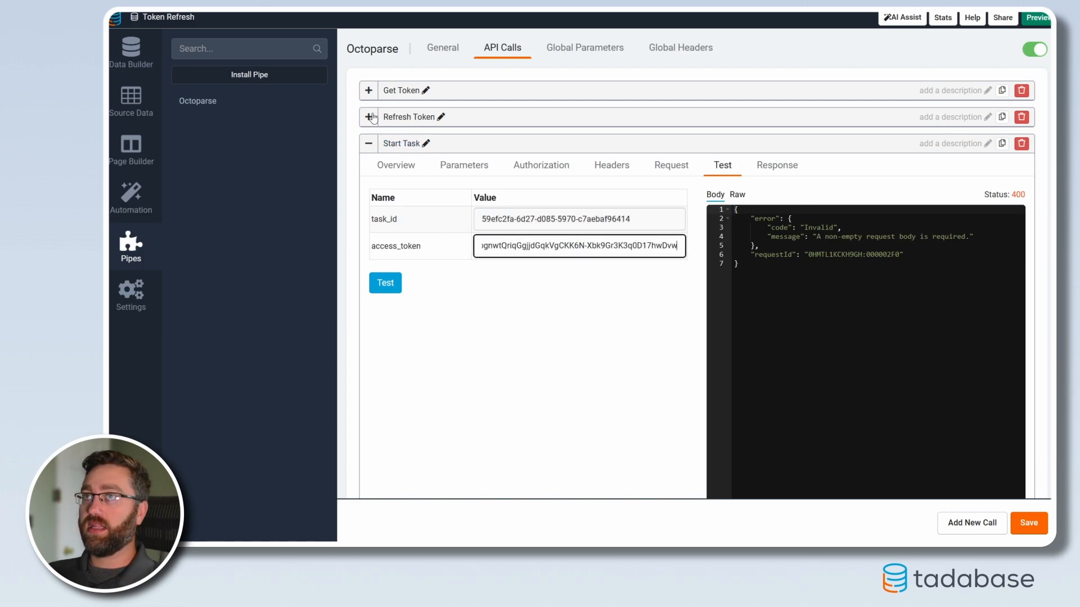
click(370, 117)
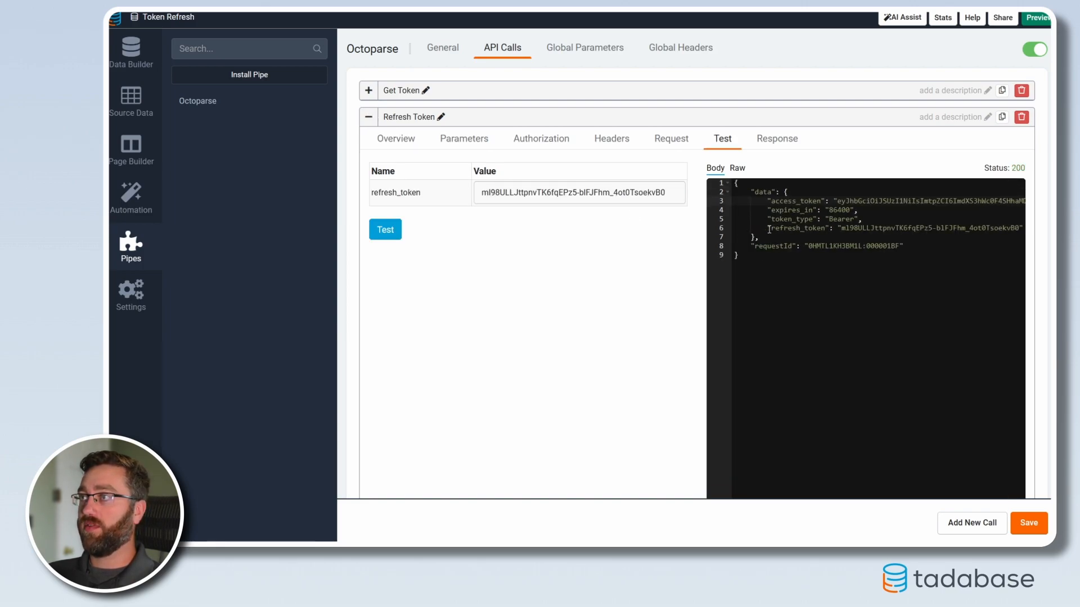
click(368, 117)
click(397, 291)
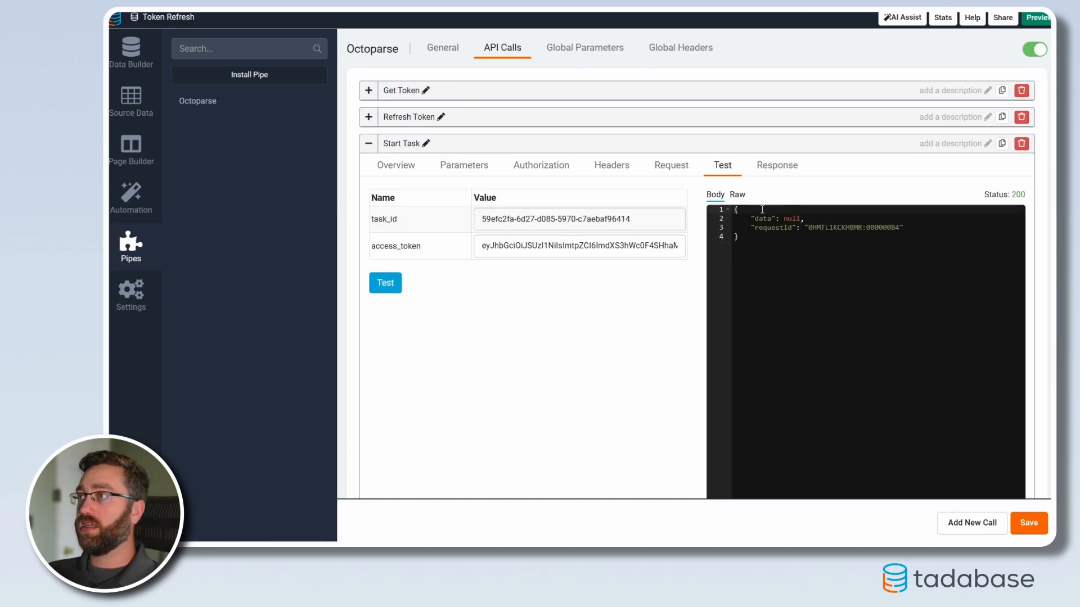
drag(785, 219, 802, 220)
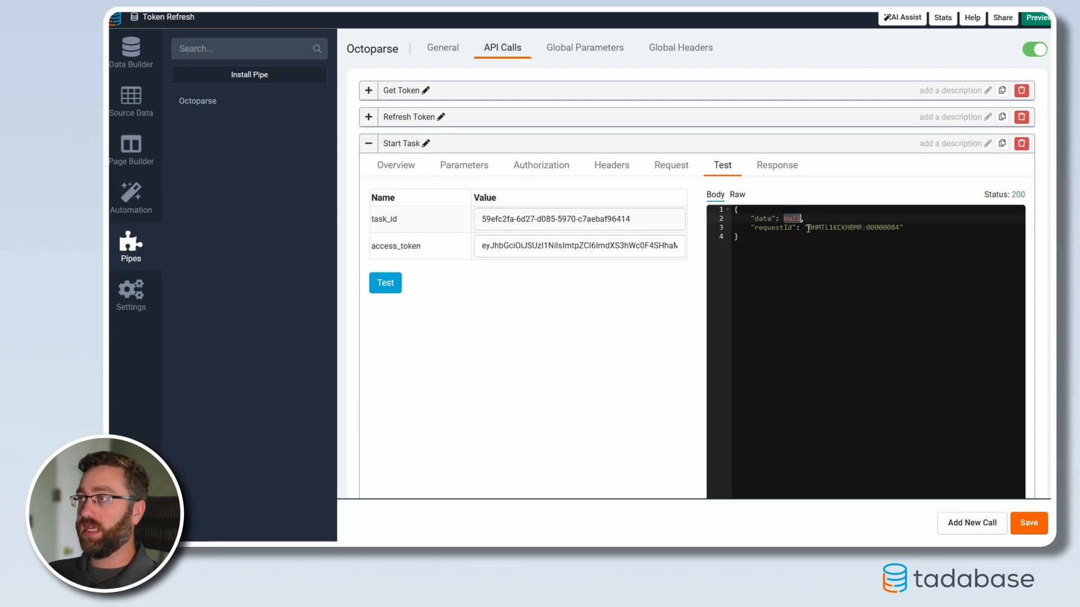
drag(809, 227, 917, 226)
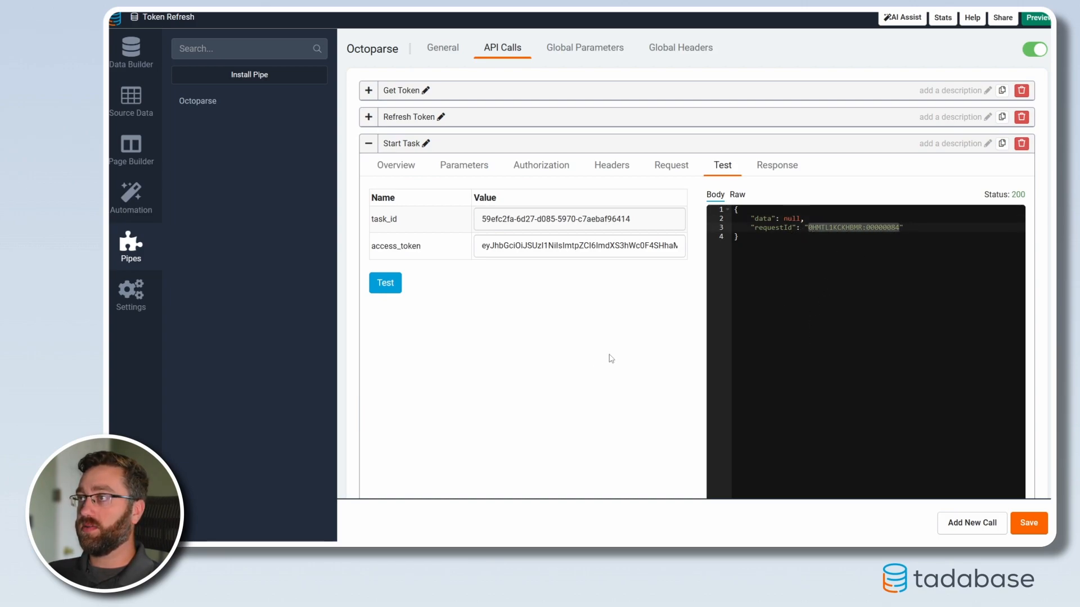
Step: Populate the Start Task call's saved responses with only requestId, leaving out data
scroll(648, 373, down, 1)
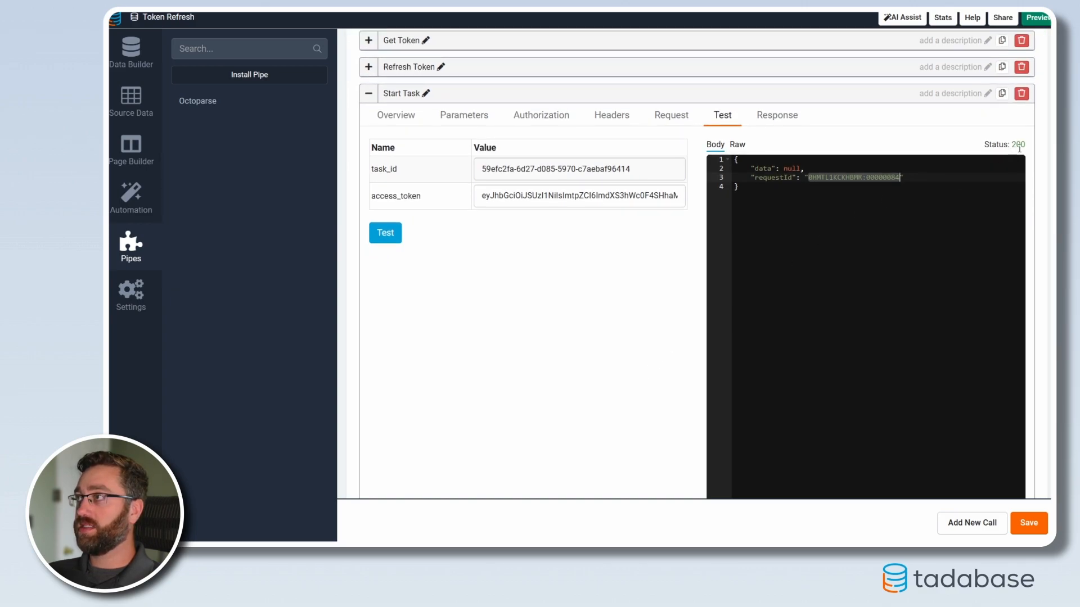
scroll(666, 328, down, 2)
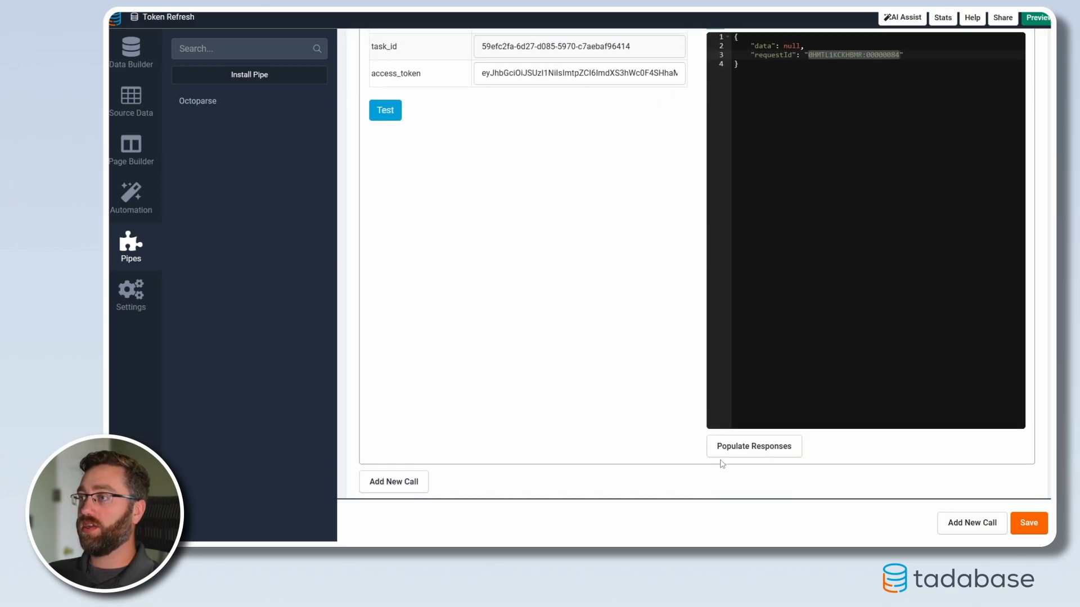
click(754, 449)
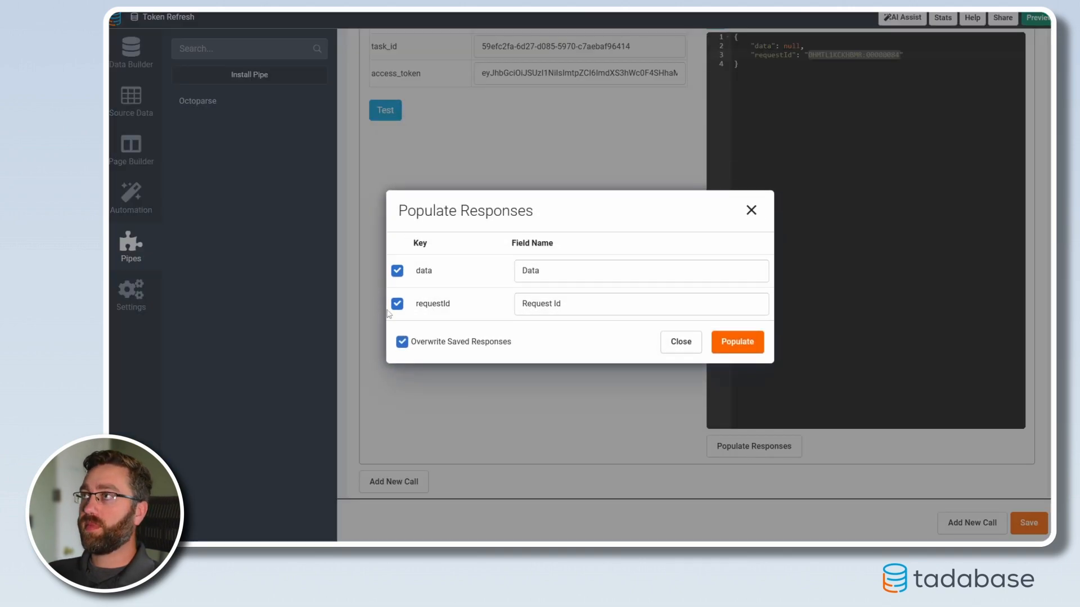
click(397, 271)
click(579, 305)
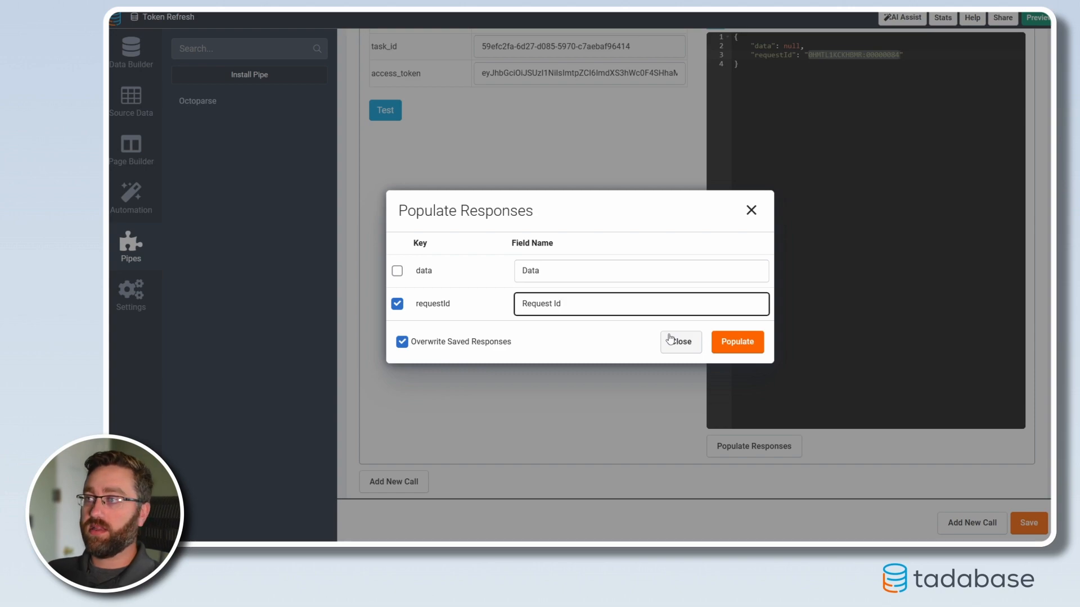
click(738, 342)
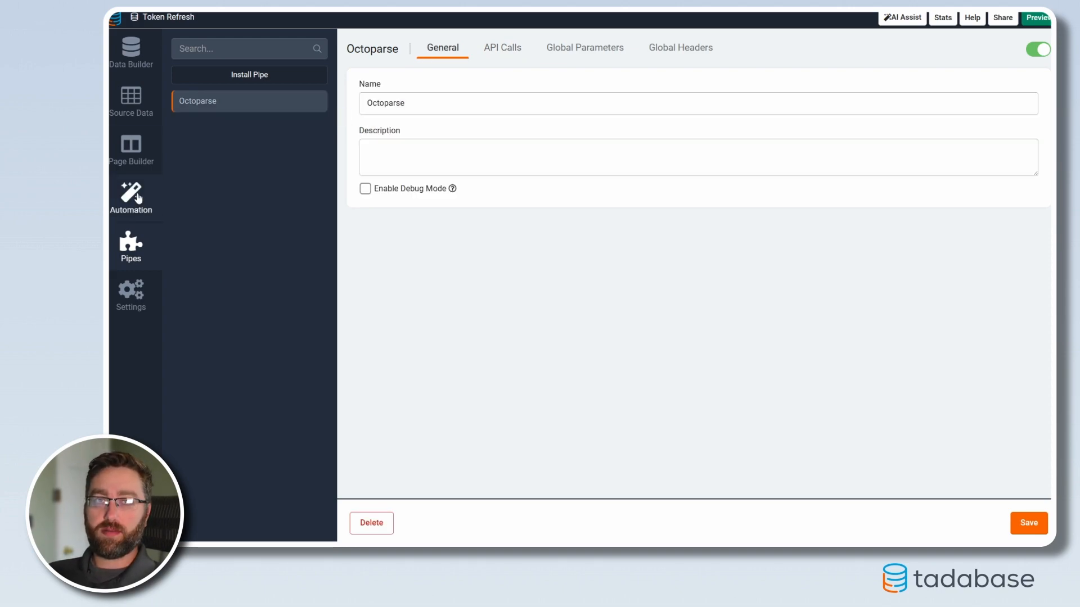
Step: View the Task ID of the Fetch Announcements Posts record in the Octoparse Web Scraping Tasks data table
click(128, 69)
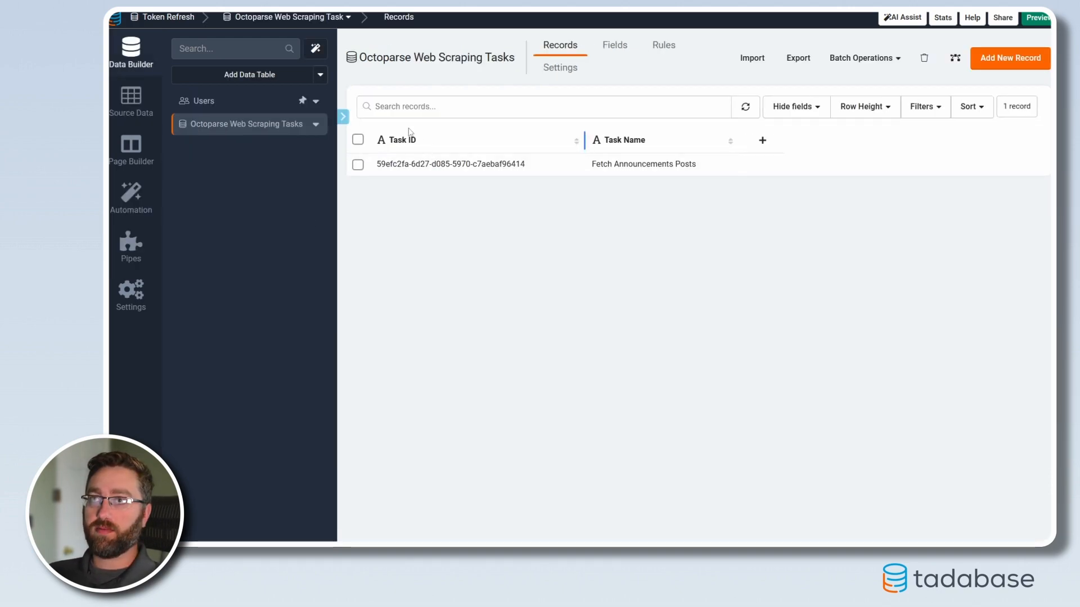
drag(535, 170, 374, 163)
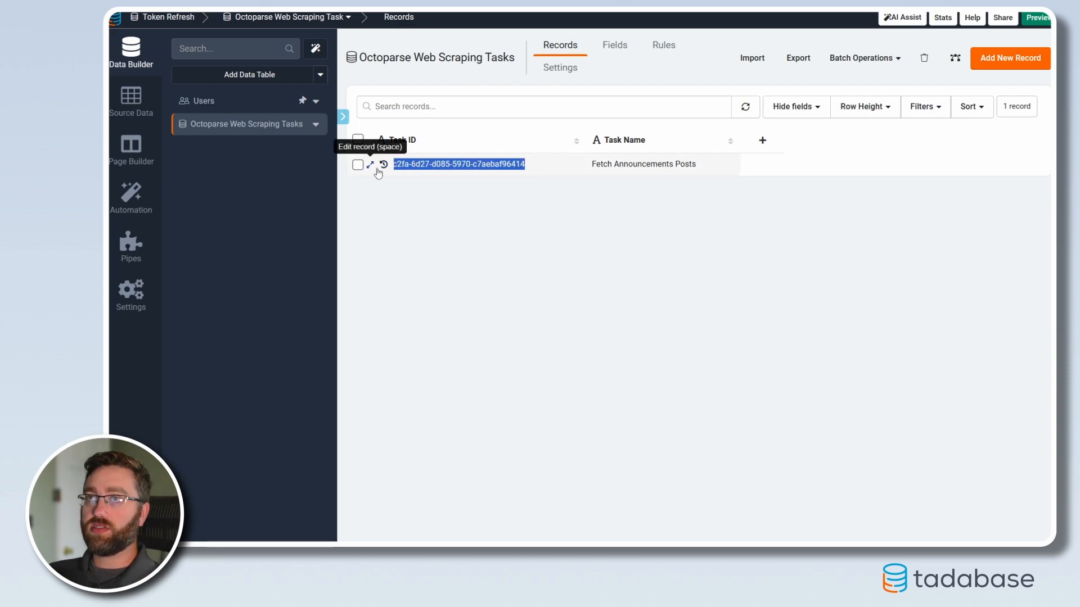
click(429, 220)
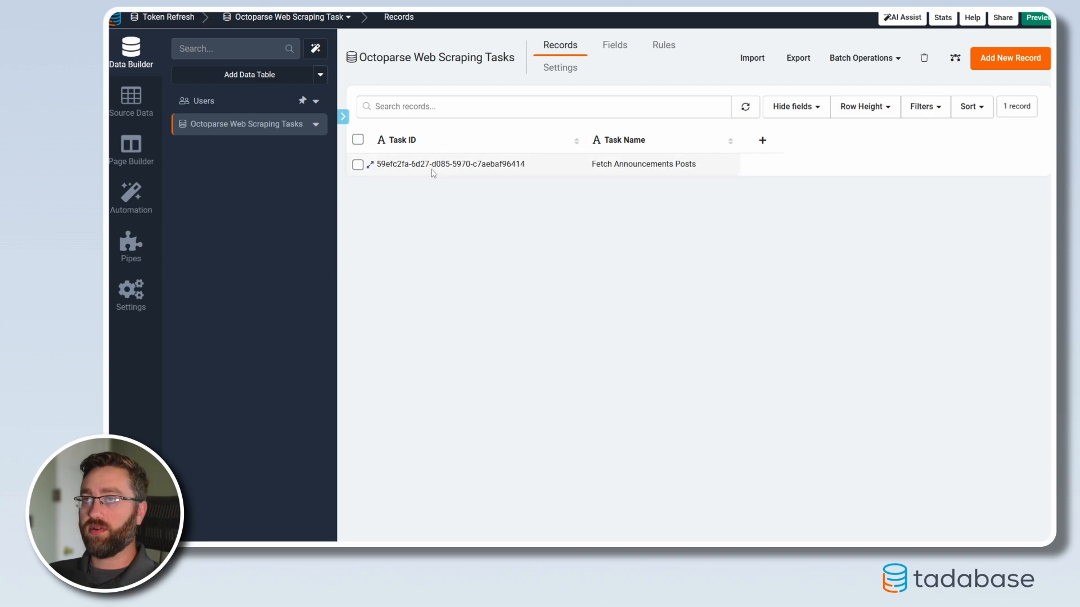
Step: Add a Long Text field named Access Token to the Octoparse Web Scraping Tasks table
click(615, 49)
mouse_move(383, 82)
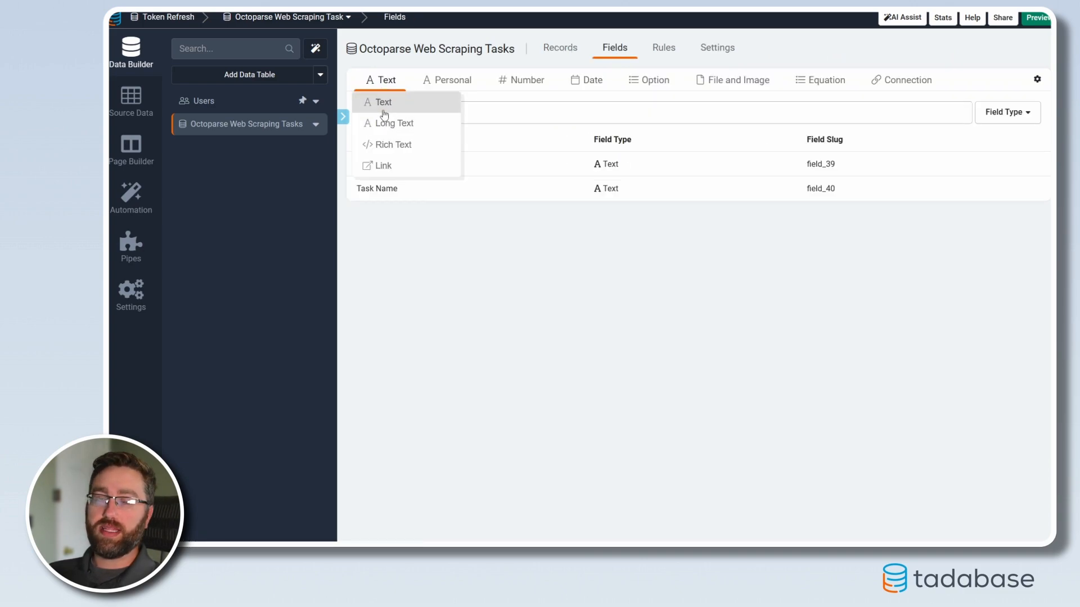
click(393, 125)
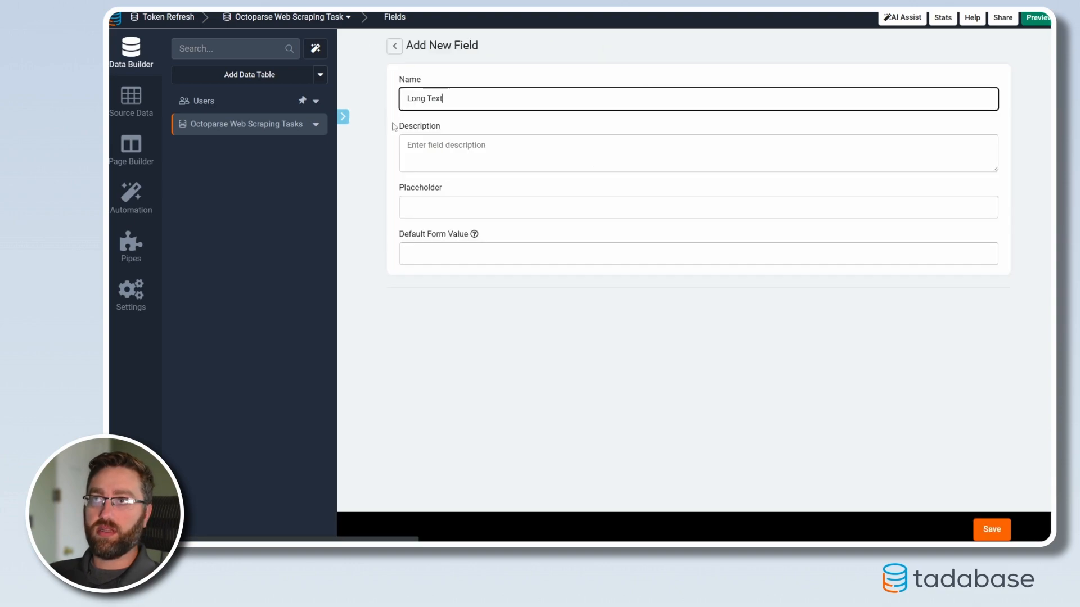
triple_click(460, 106)
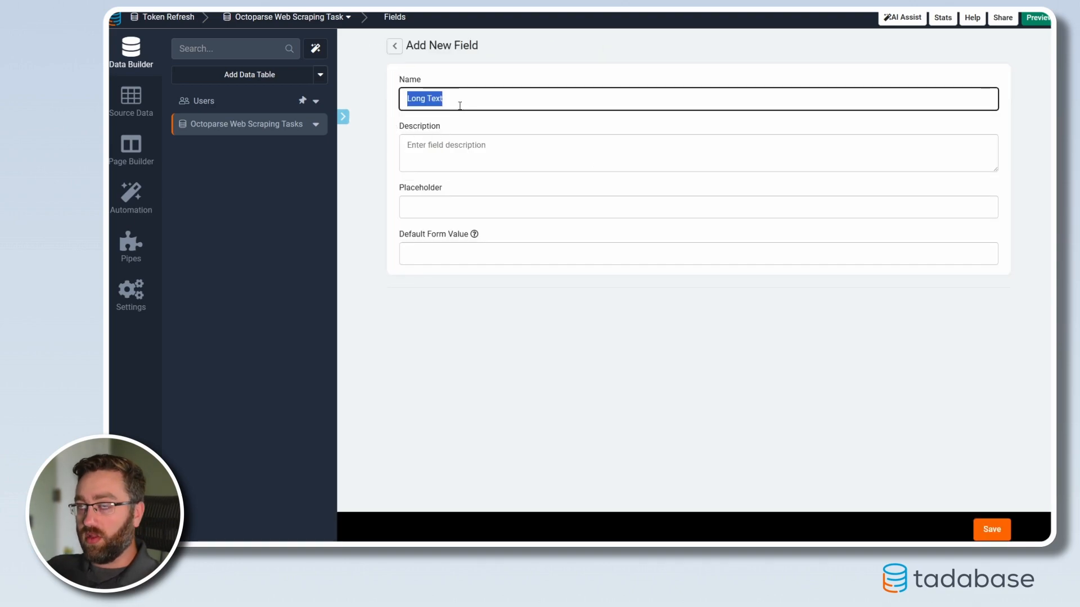
text(Access Token)
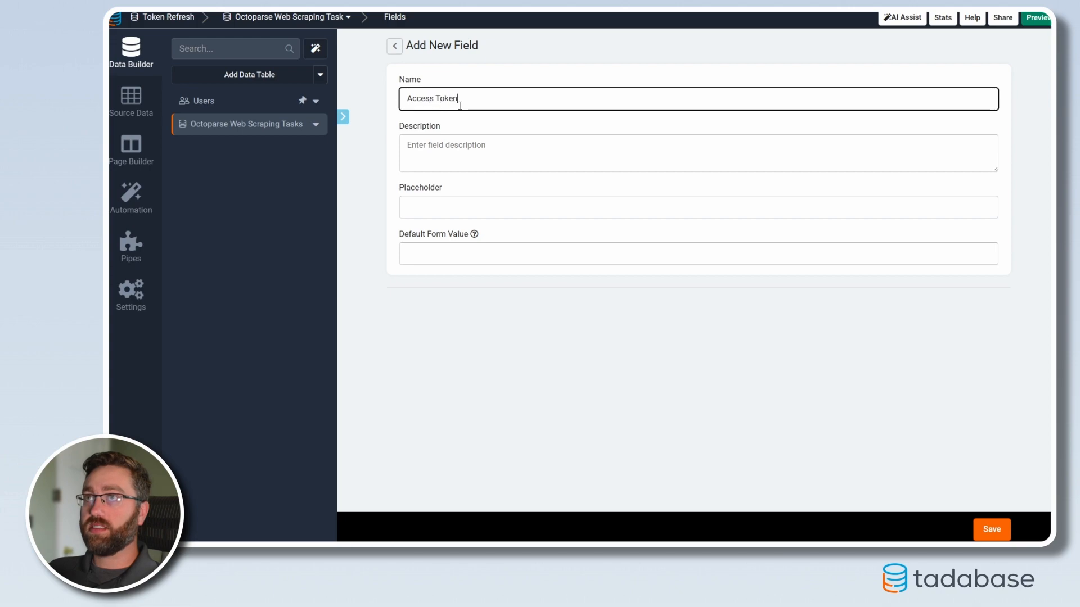
click(992, 531)
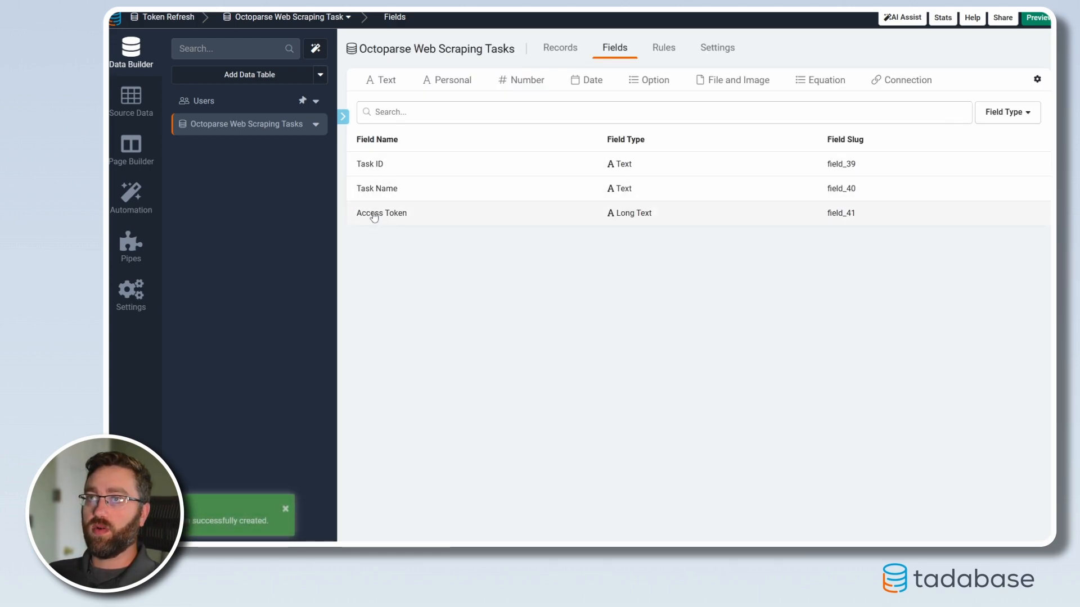
Step: Add a Text field named Refresh Token to the Octoparse Web Scraping Tasks table
click(383, 81)
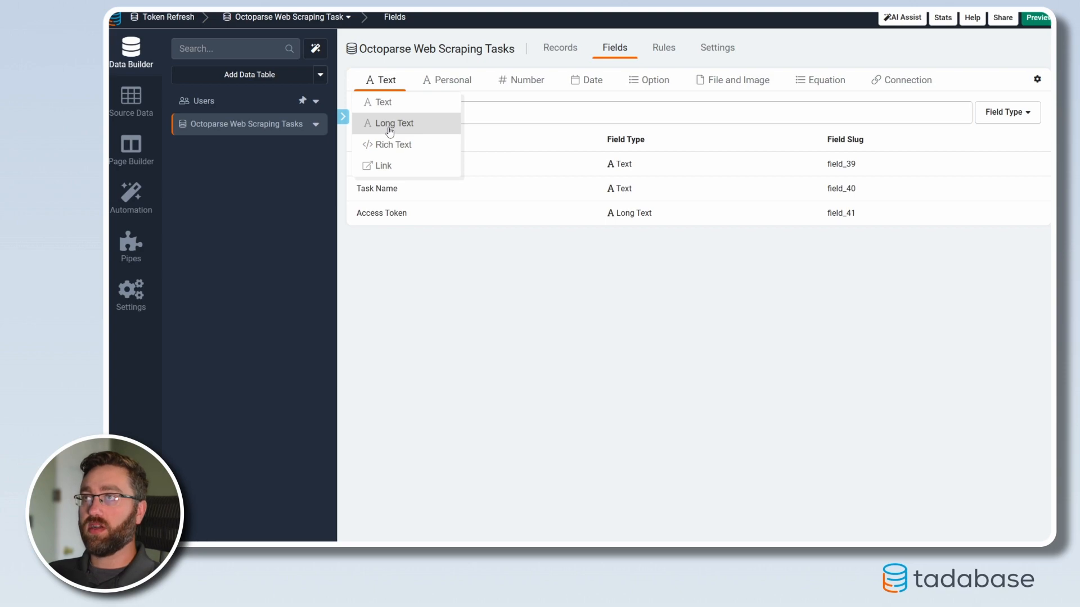
click(385, 105)
key(ctrl+a)
text(Refresh Token)
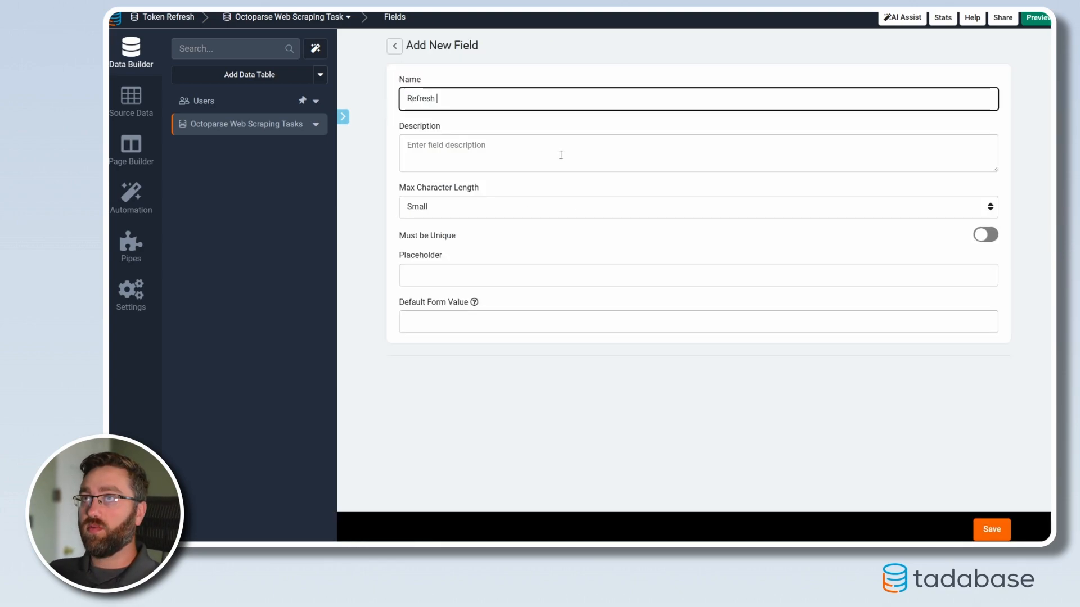
key(BackSpace)
key(BackSpace)
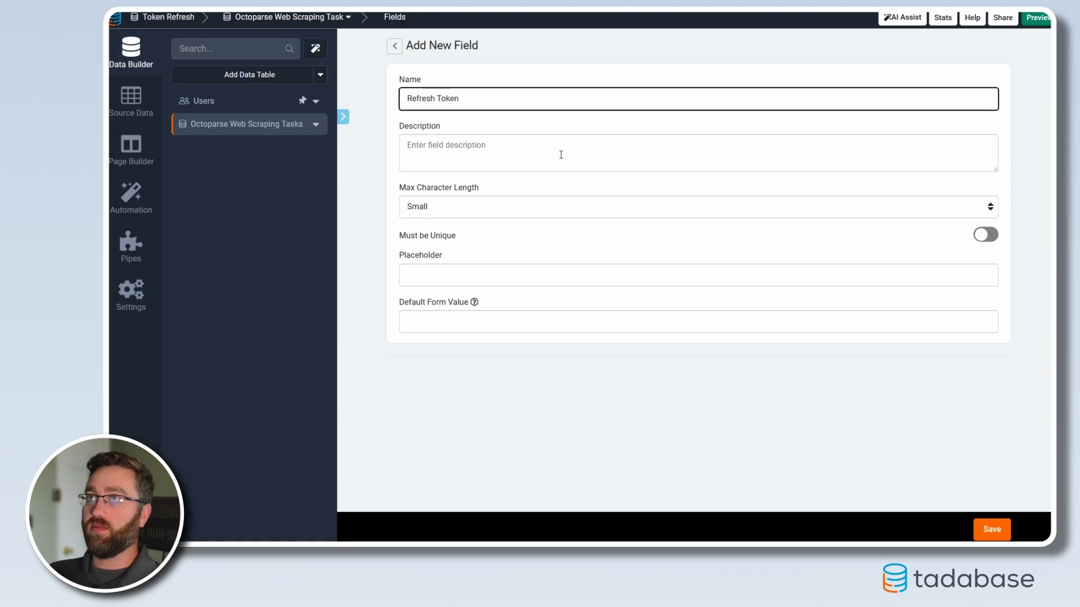
click(990, 530)
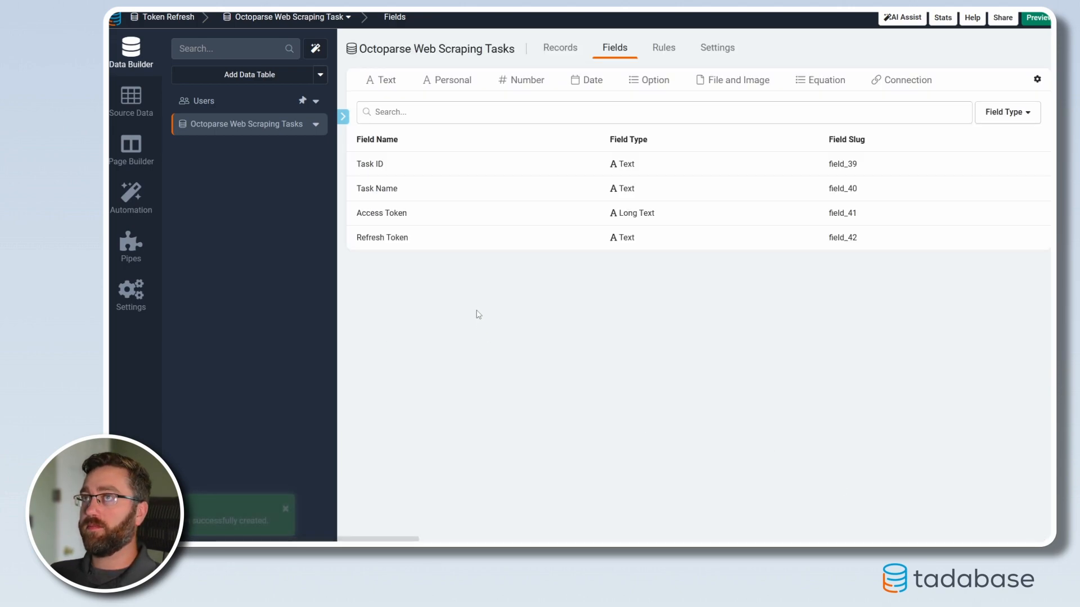
Step: Add a table rule that runs after a record in the table is Created
click(662, 49)
click(681, 264)
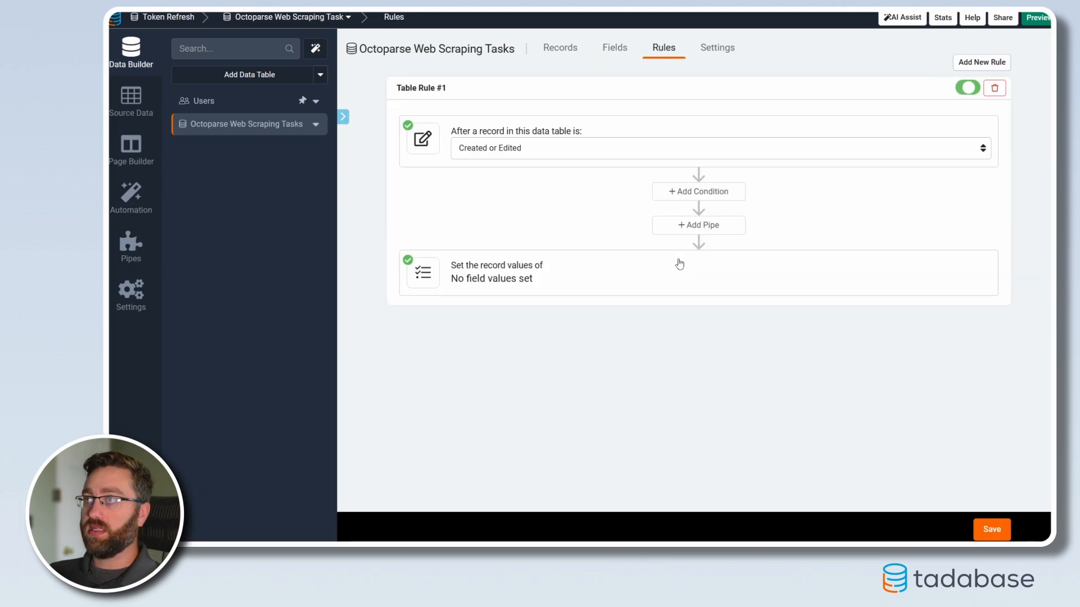
click(541, 149)
click(506, 178)
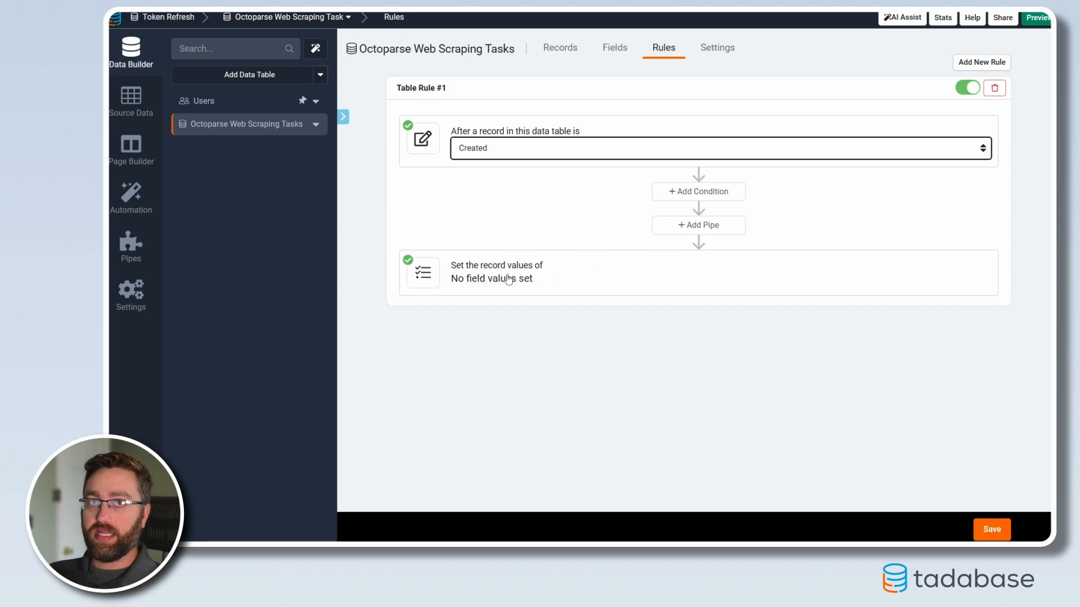
Step: Have the rule trigger the Octoparse pipe's Get Token method without any parameters
click(695, 227)
click(472, 292)
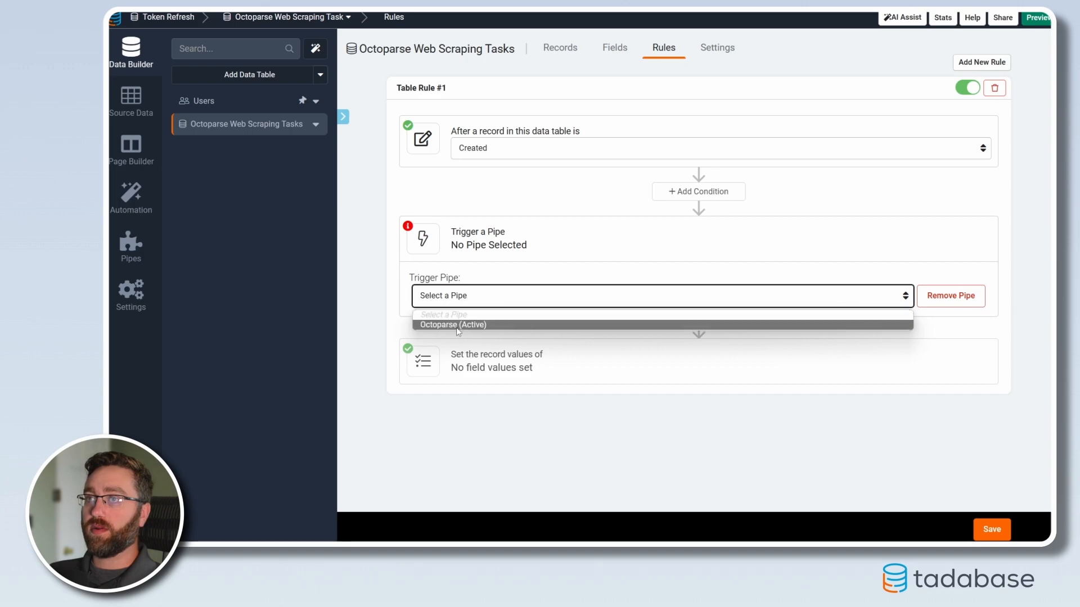
click(457, 325)
click(723, 303)
click(699, 322)
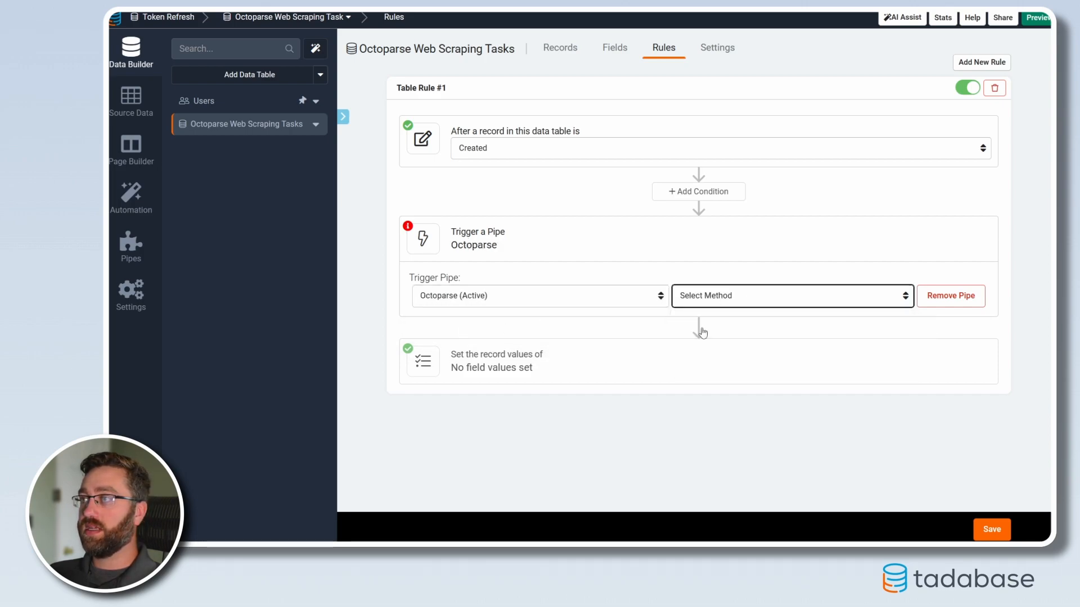
click(430, 335)
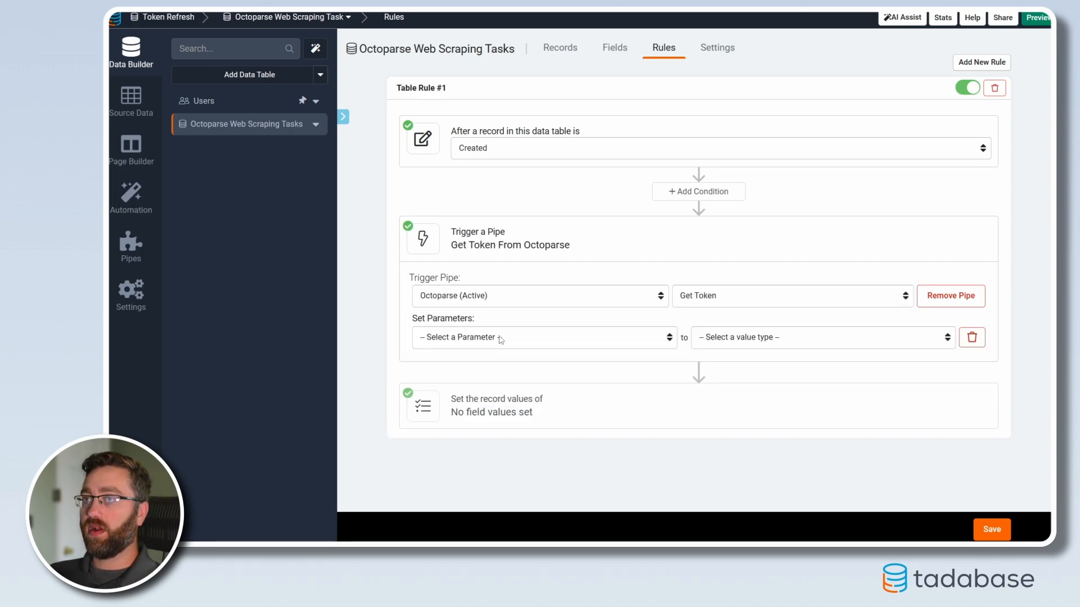
click(500, 340)
click(977, 339)
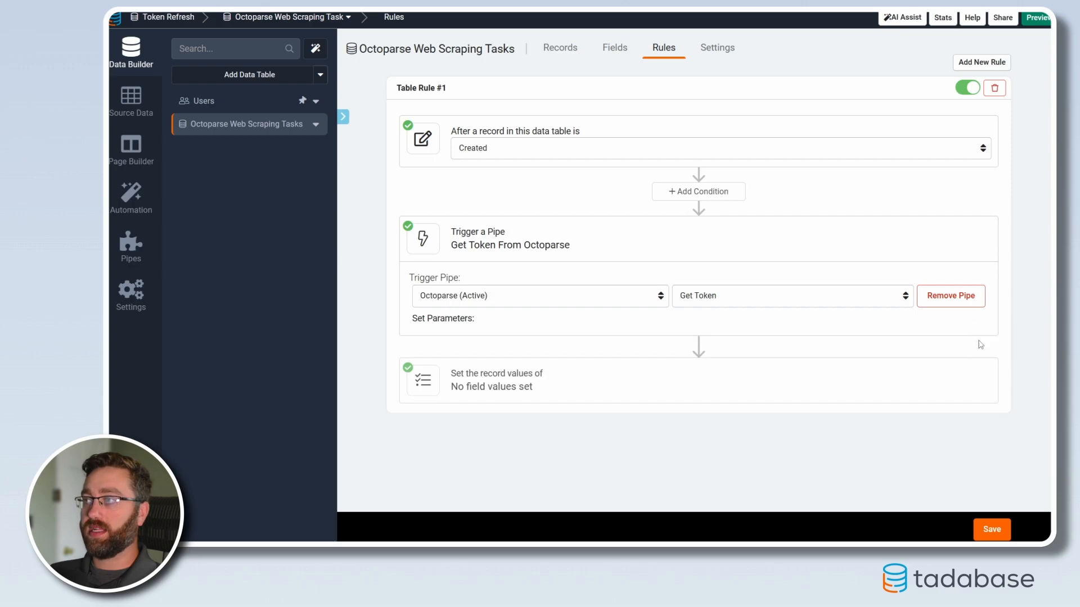
Step: In the rule's record values, set Access Token to the pipe response Data Access Token
click(503, 400)
click(465, 457)
click(465, 459)
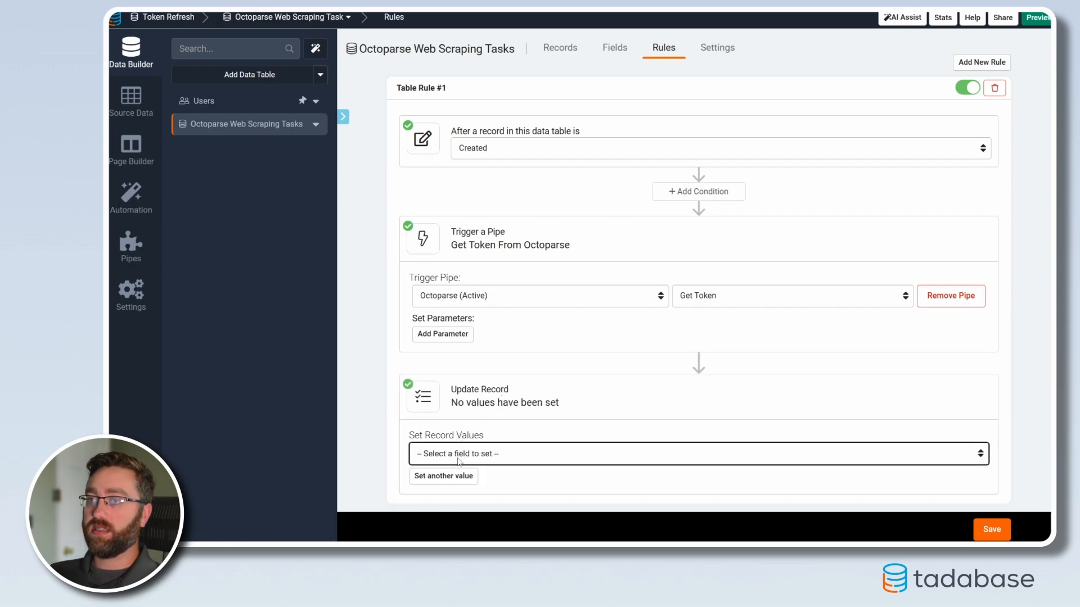
click(466, 454)
click(507, 501)
click(759, 454)
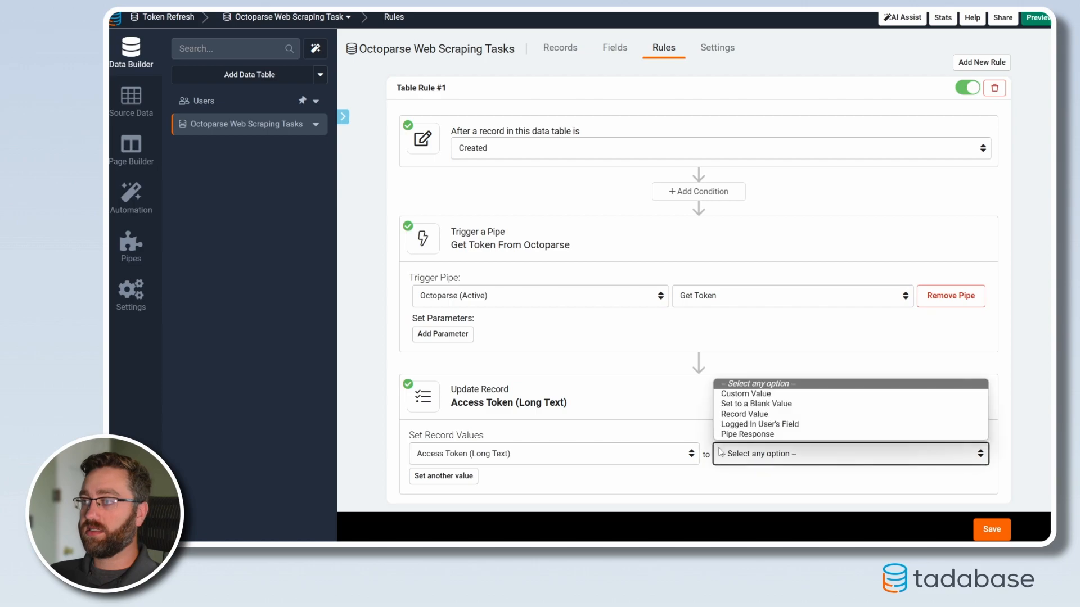
click(748, 434)
click(835, 456)
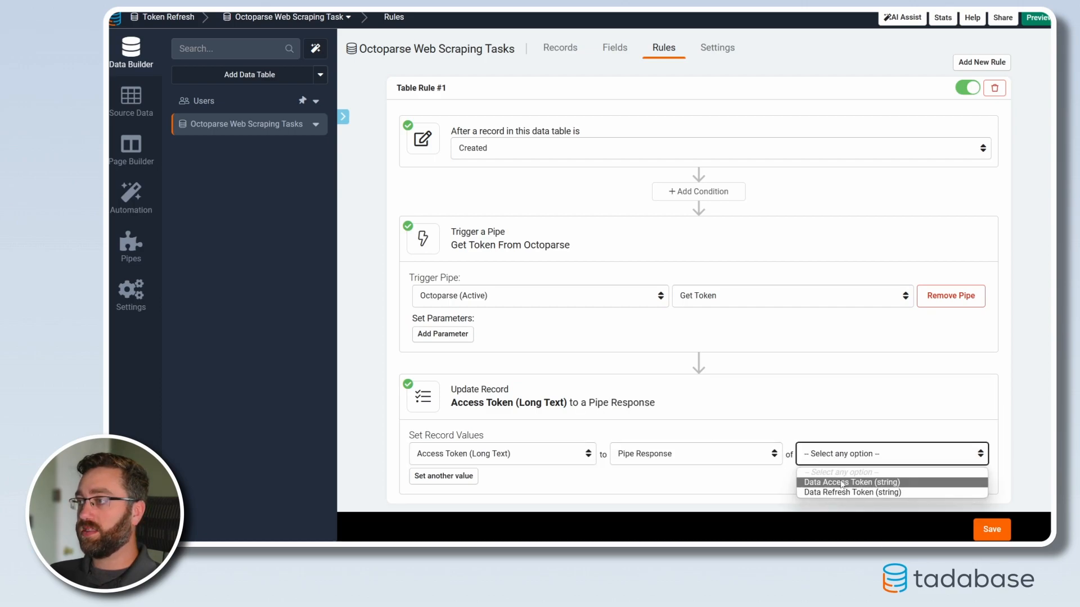
click(836, 482)
Step: Add a second record value setting Refresh Token to the pipe response Data Refresh Token, and save the rule
click(416, 476)
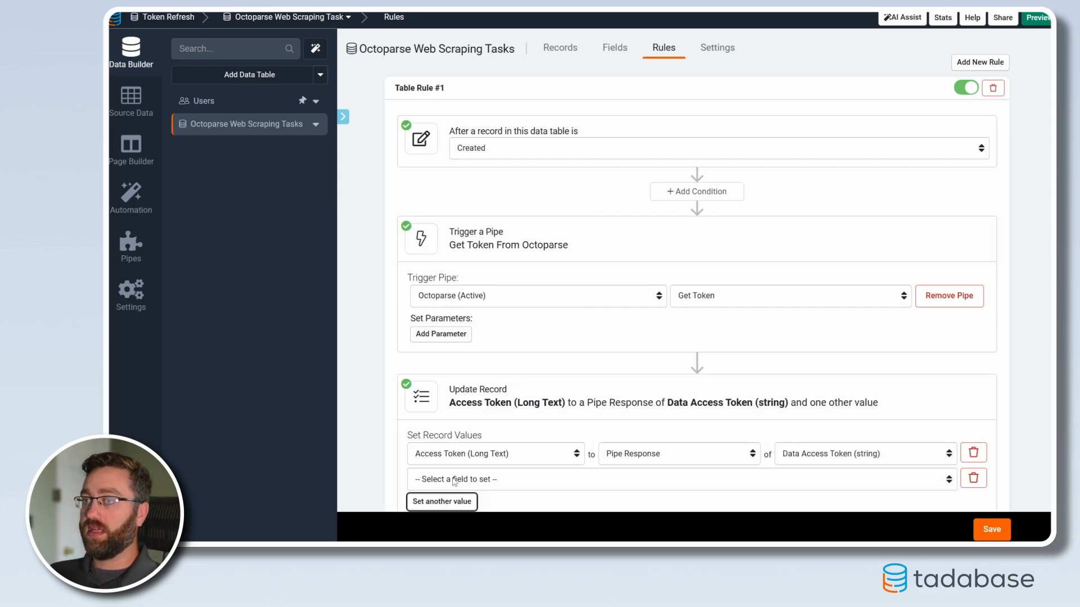
click(461, 479)
click(458, 466)
click(636, 479)
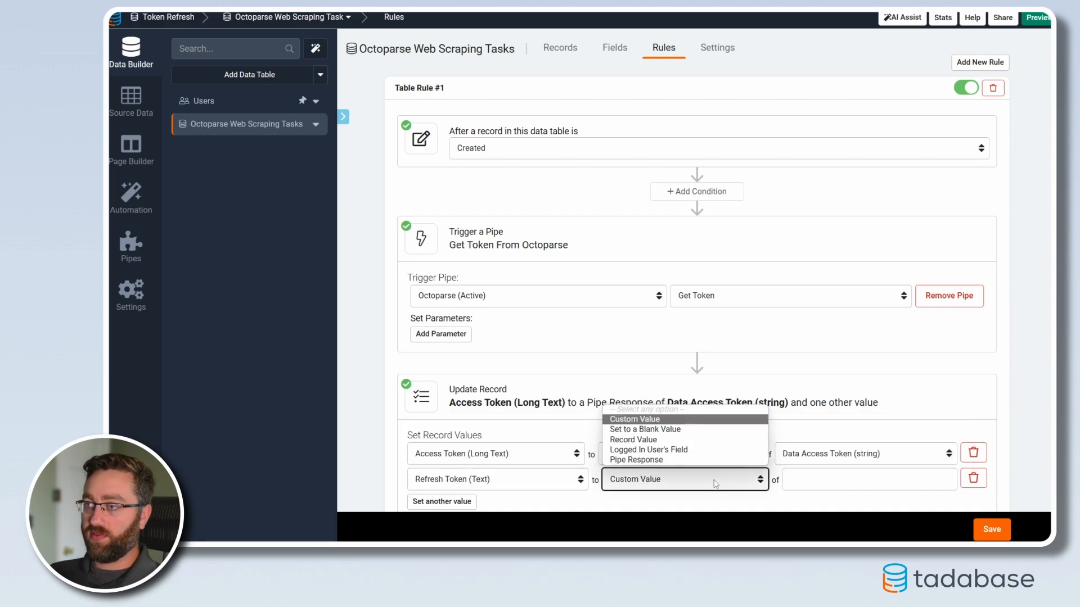
click(636, 460)
click(796, 478)
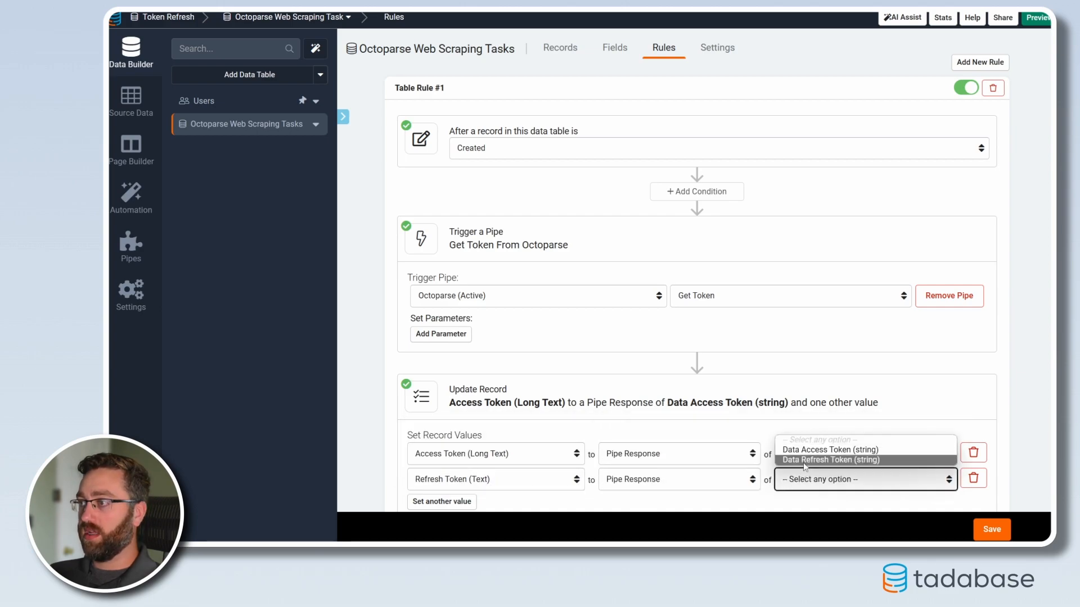
click(807, 460)
click(989, 537)
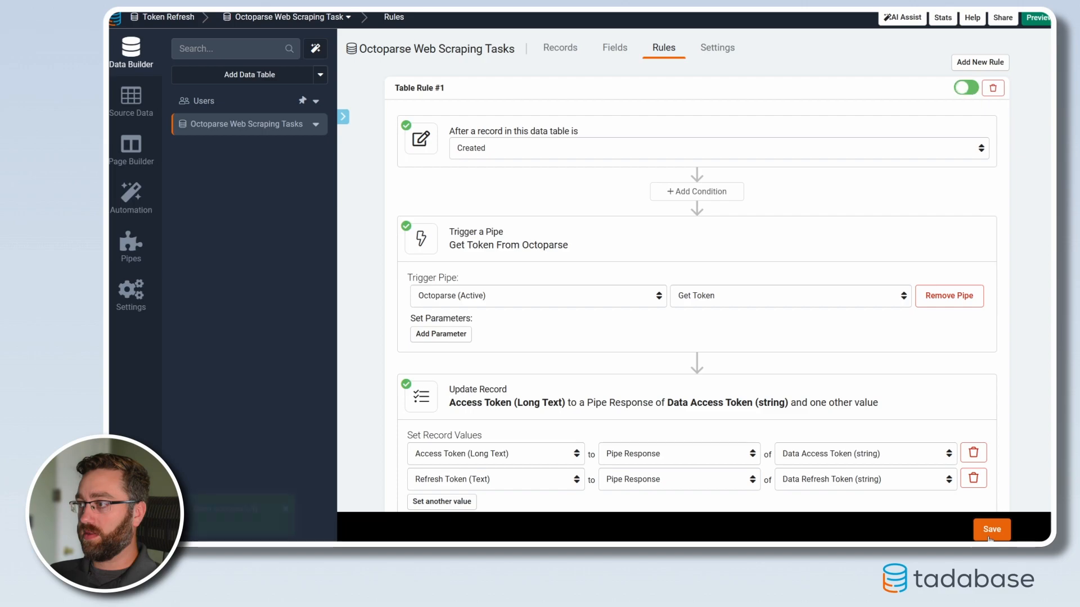
Step: Change the rule's event to Created or Edited and re-save the Fetch Announcements Posts record to trigger it
click(488, 149)
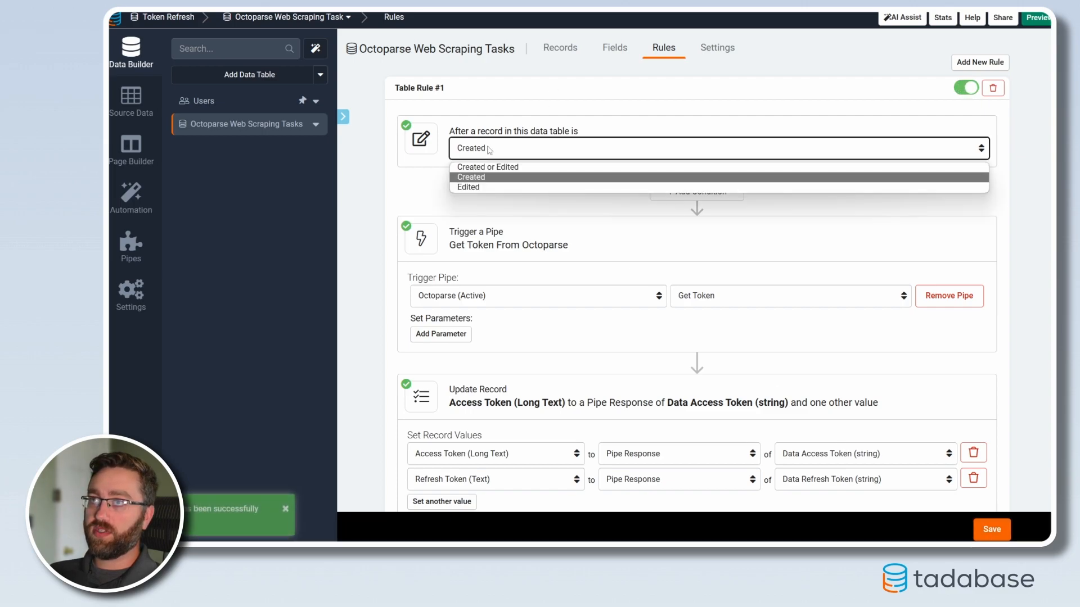
click(467, 168)
click(561, 47)
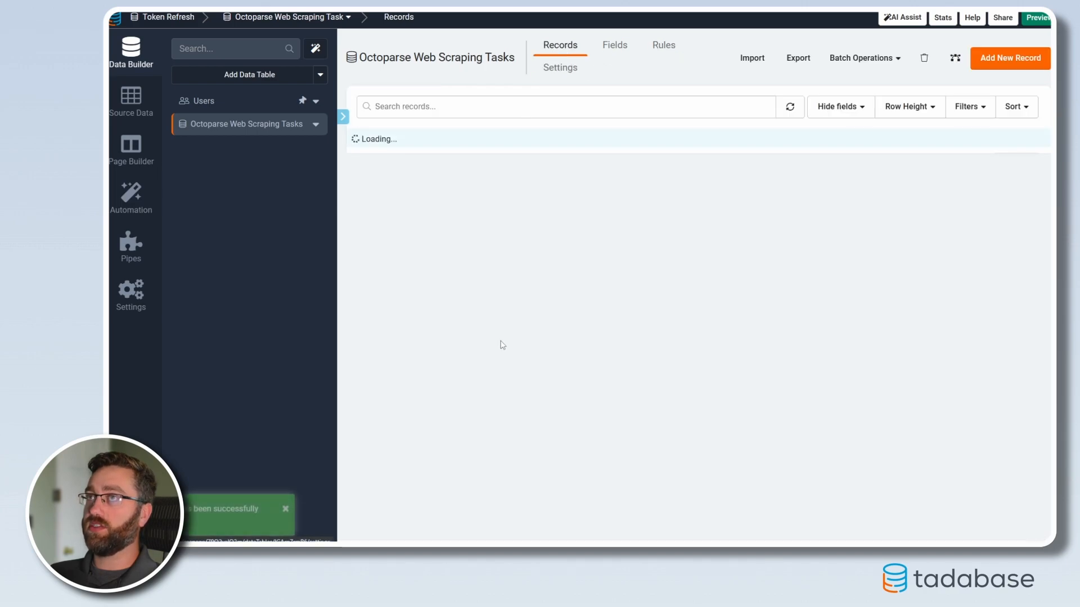
click(370, 165)
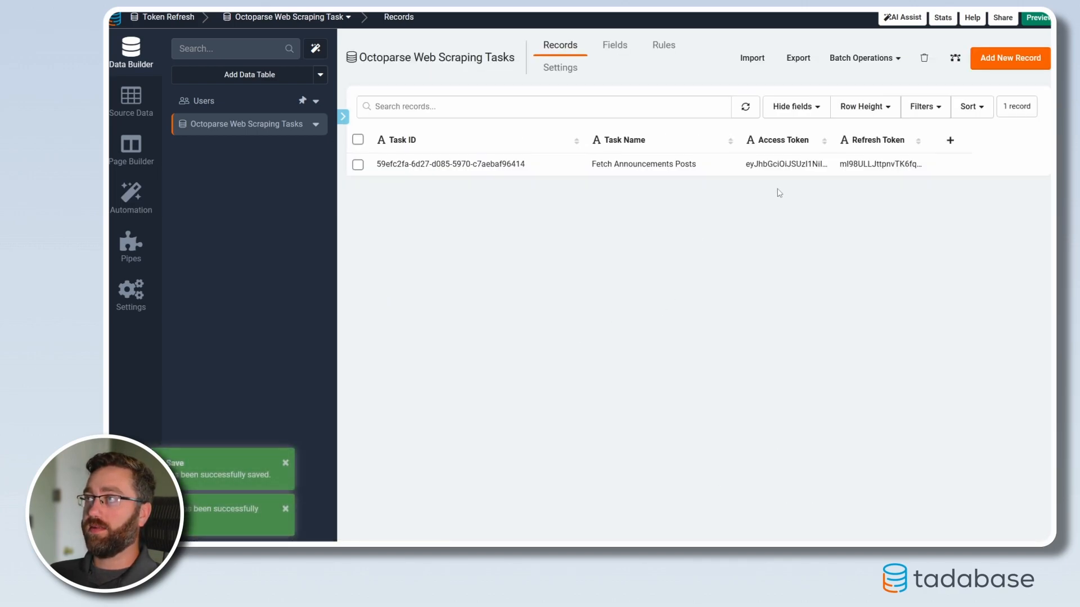
Step: Widen the Access Token column and increase the row height to examine the stored access and refresh tokens
drag(833, 140, 894, 140)
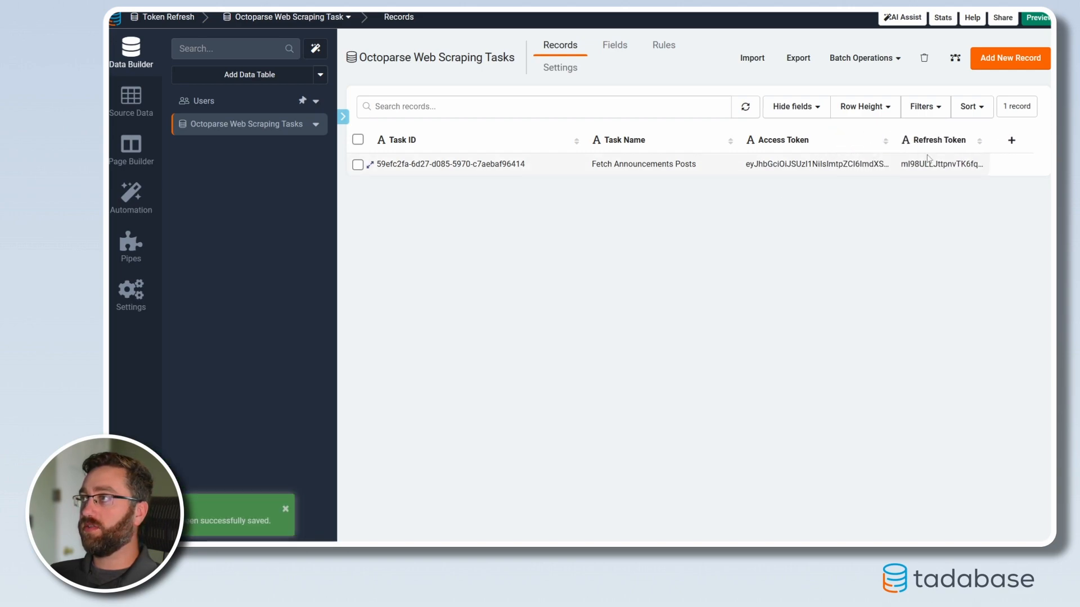
click(822, 113)
click(850, 112)
click(854, 174)
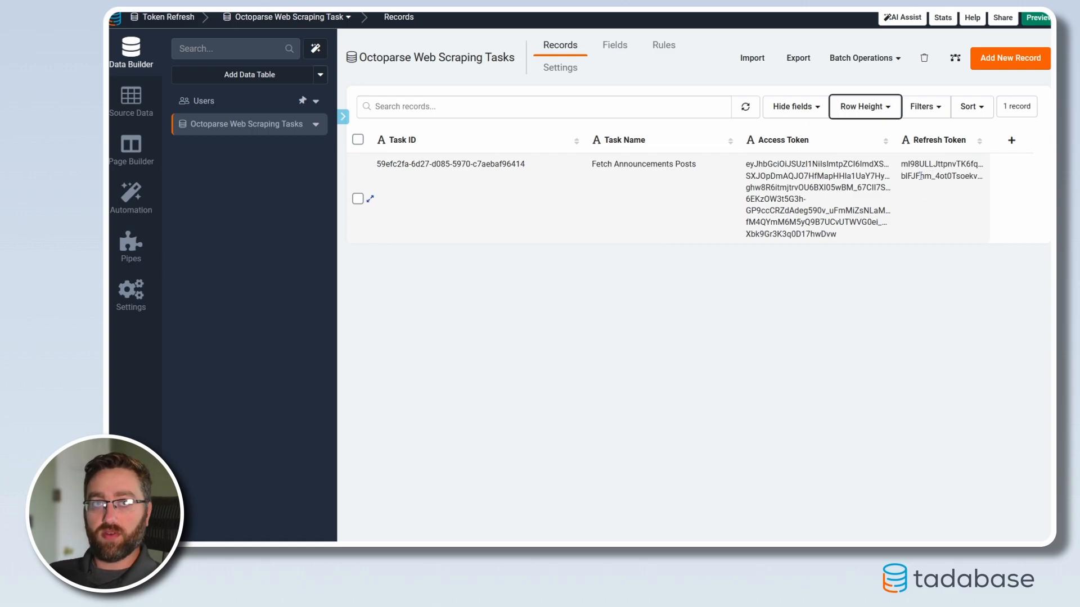
Step: Create a scheduled task named Refresh Token on the Octoparse Web Scraping Tasks data table
click(130, 194)
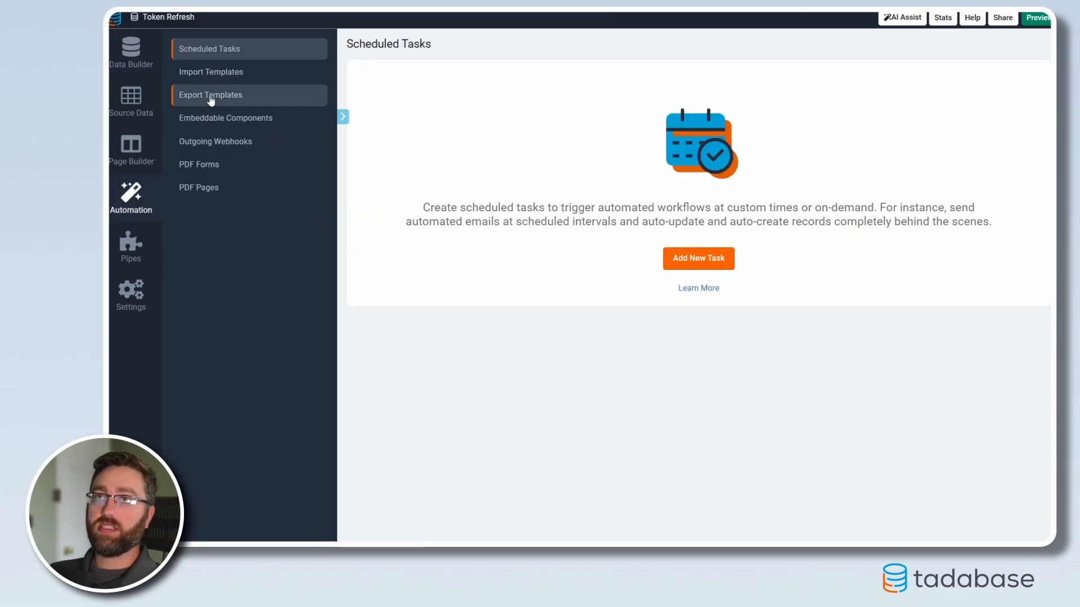
click(696, 259)
click(463, 118)
text(Refresh Token)
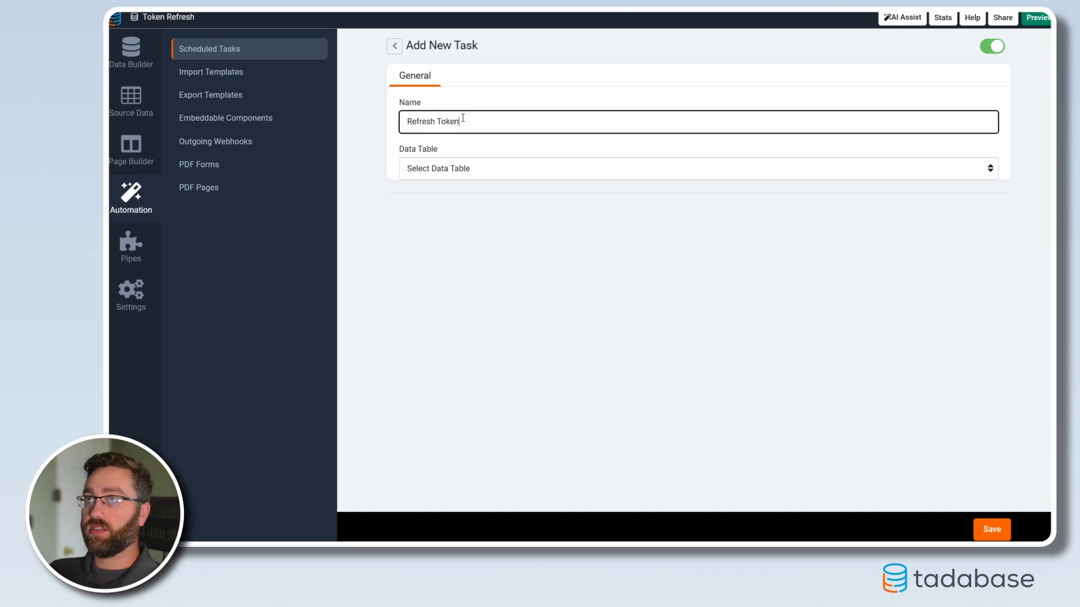
click(447, 176)
click(431, 206)
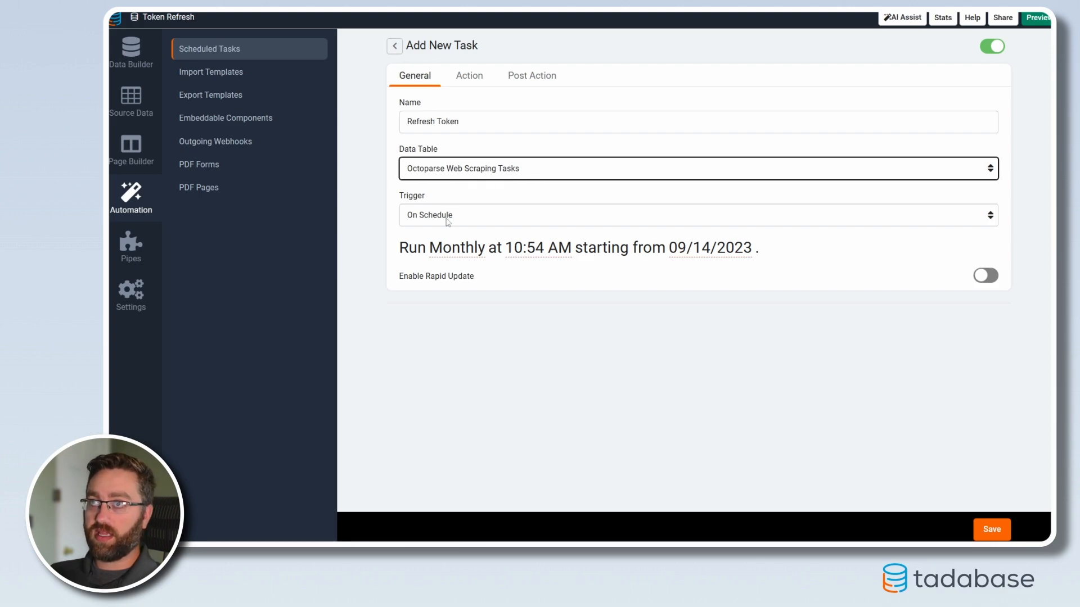
Step: Schedule the Refresh Token task to run Daily at 12:00 AM
click(448, 261)
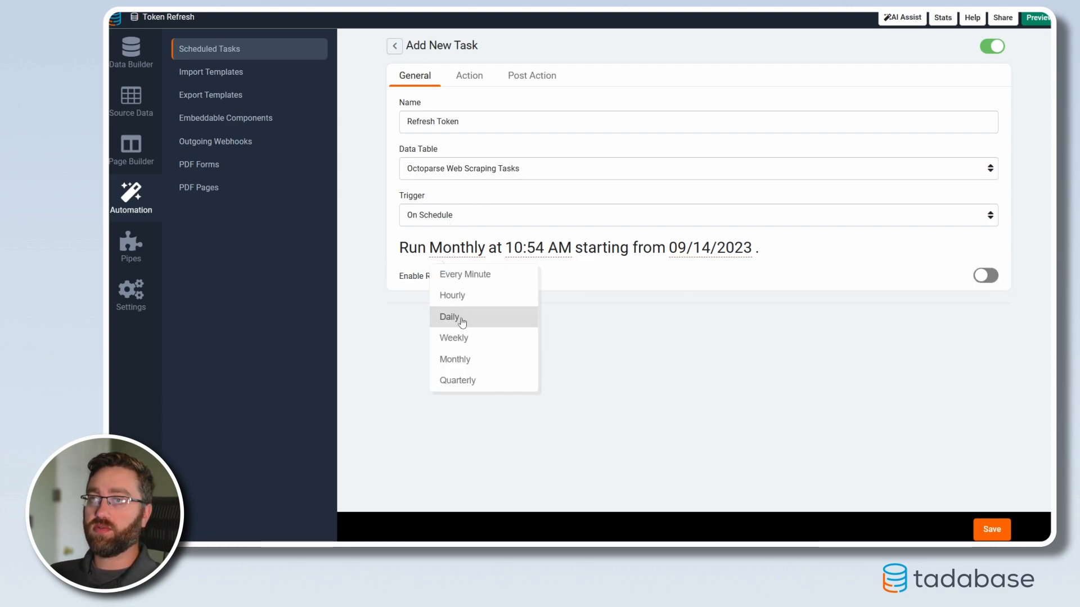
click(465, 318)
click(506, 250)
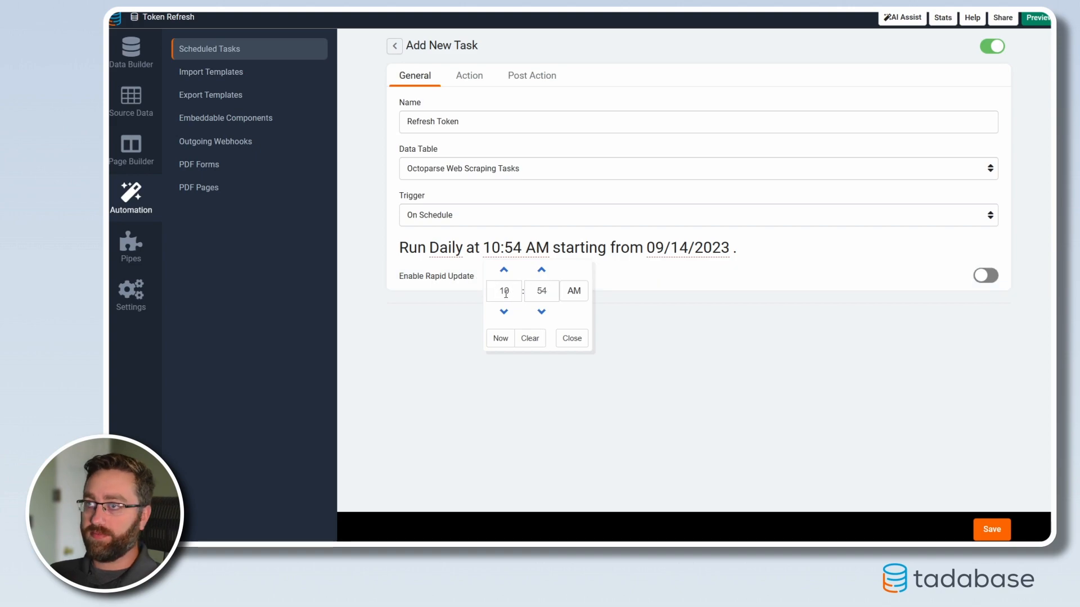
click(512, 293)
key(BackSpace)
text(2)
click(550, 290)
key(BackSpace)
key(BackSpace)
text(0)
click(575, 339)
click(988, 528)
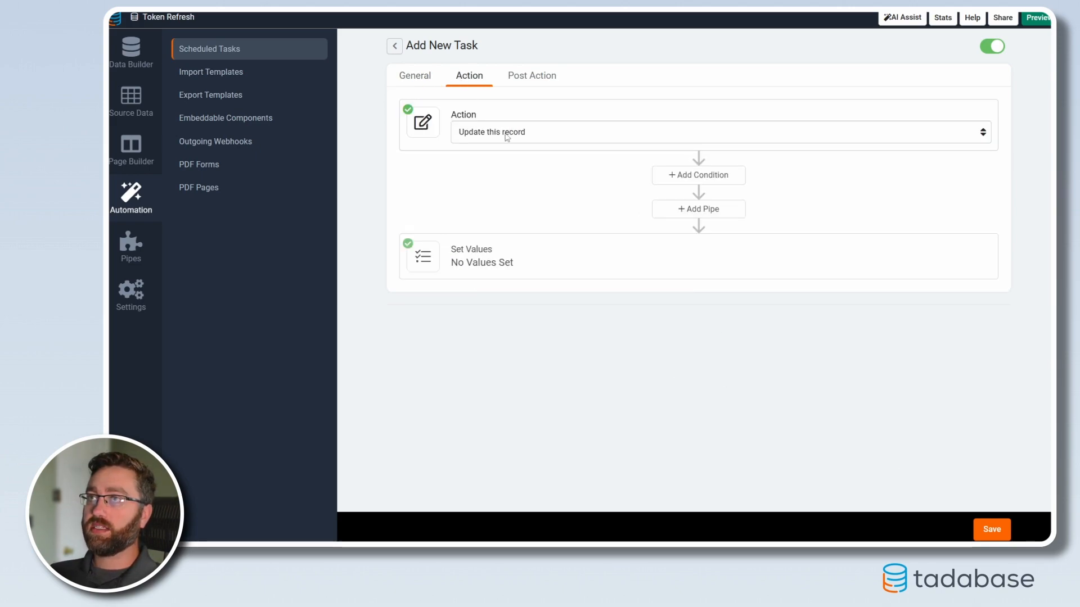
Step: Add a pipe to the Refresh Token task's action that triggers the Octoparse pipe's Refresh Token method
click(672, 211)
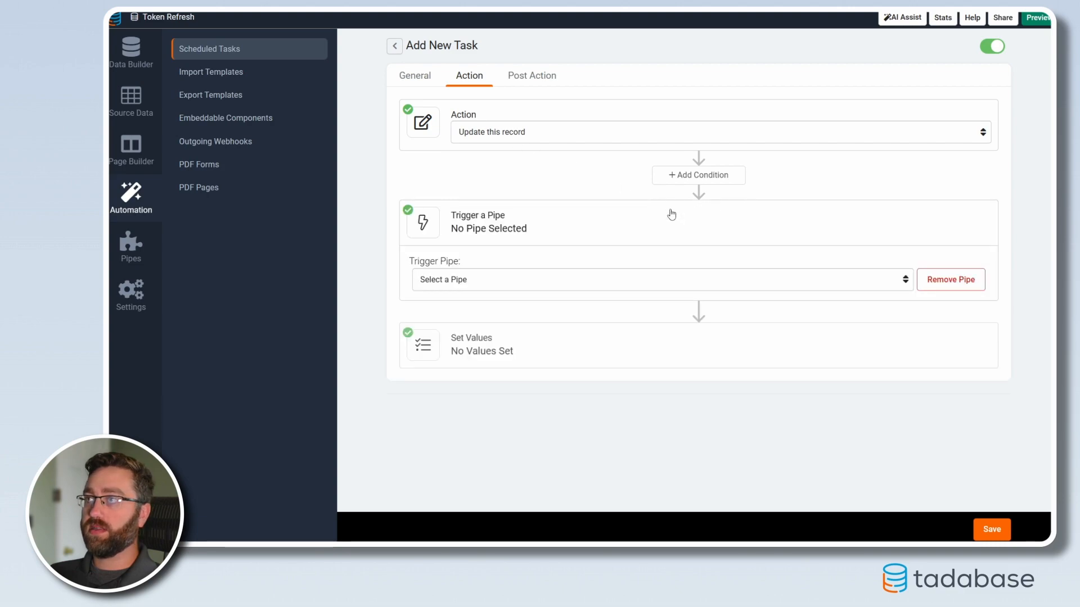
click(450, 280)
click(444, 309)
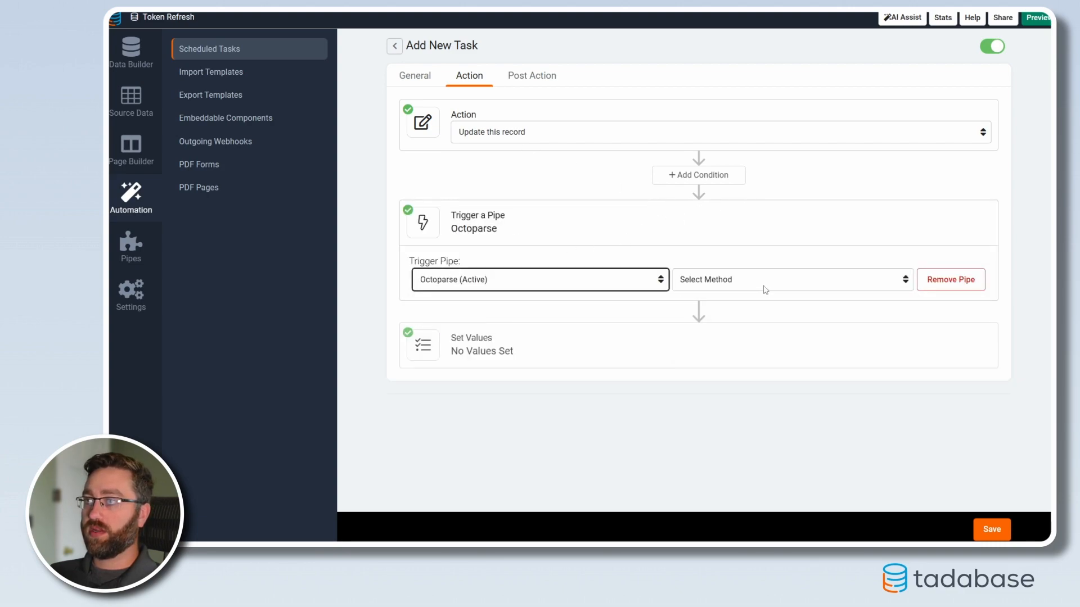
click(759, 286)
click(715, 320)
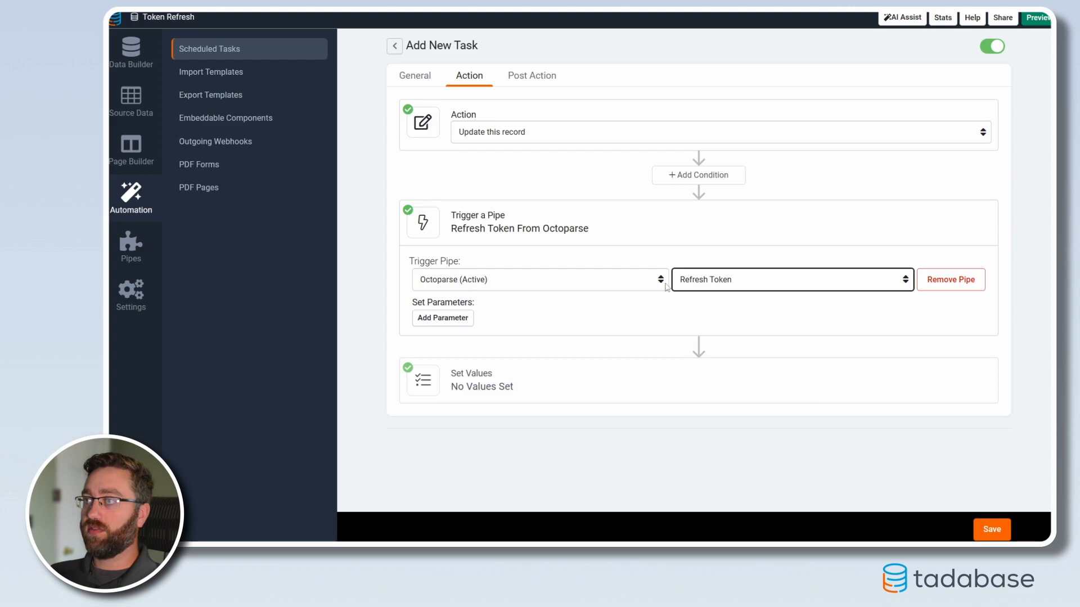
Step: Map the pipe's refresh_token parameter to the Refresh Token record value
click(448, 321)
click(450, 326)
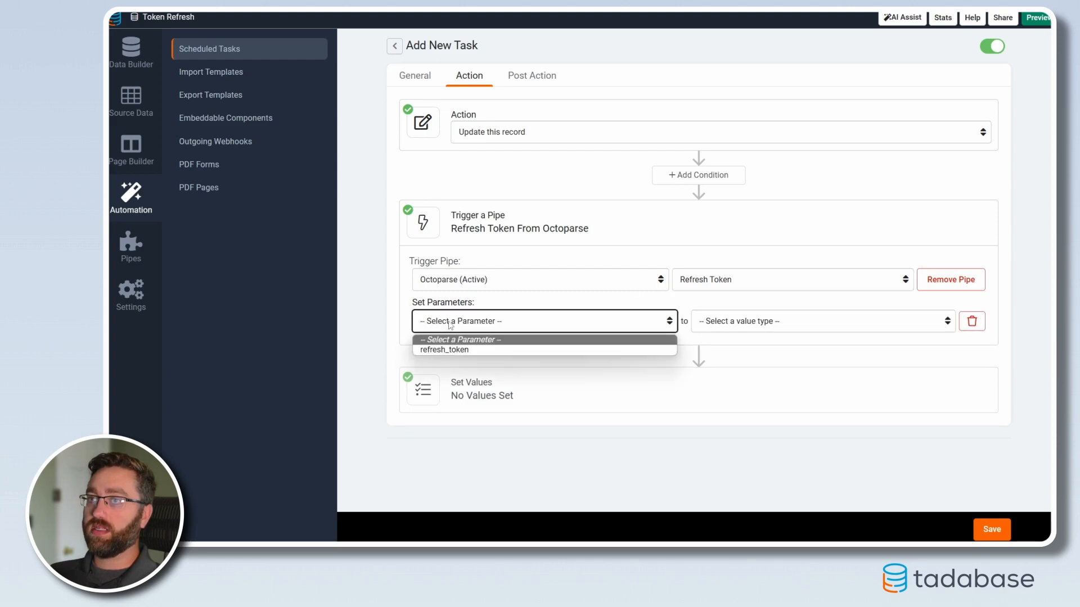
click(444, 348)
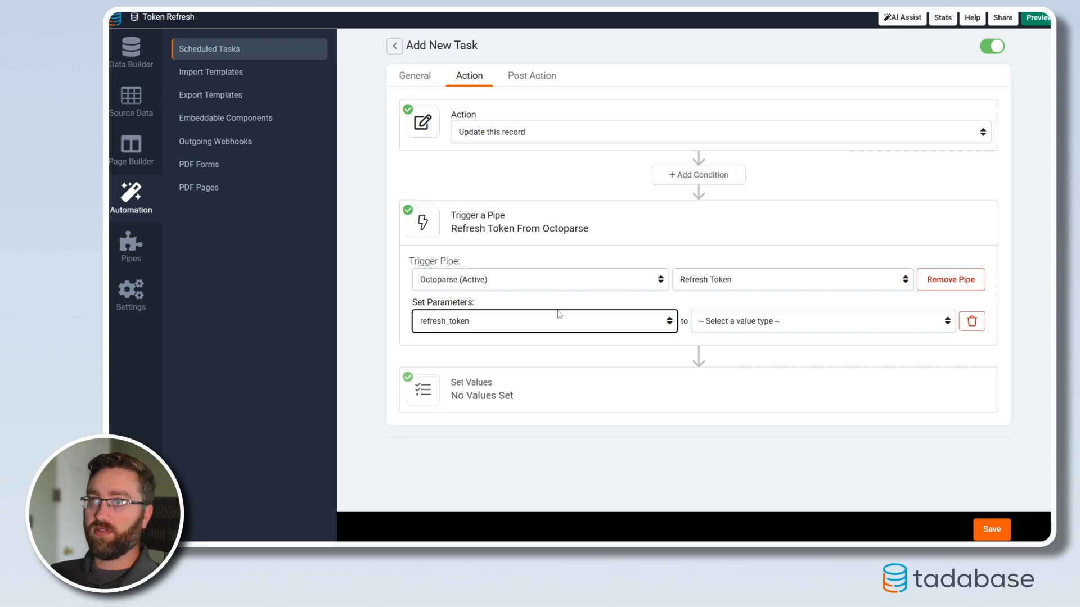
click(779, 320)
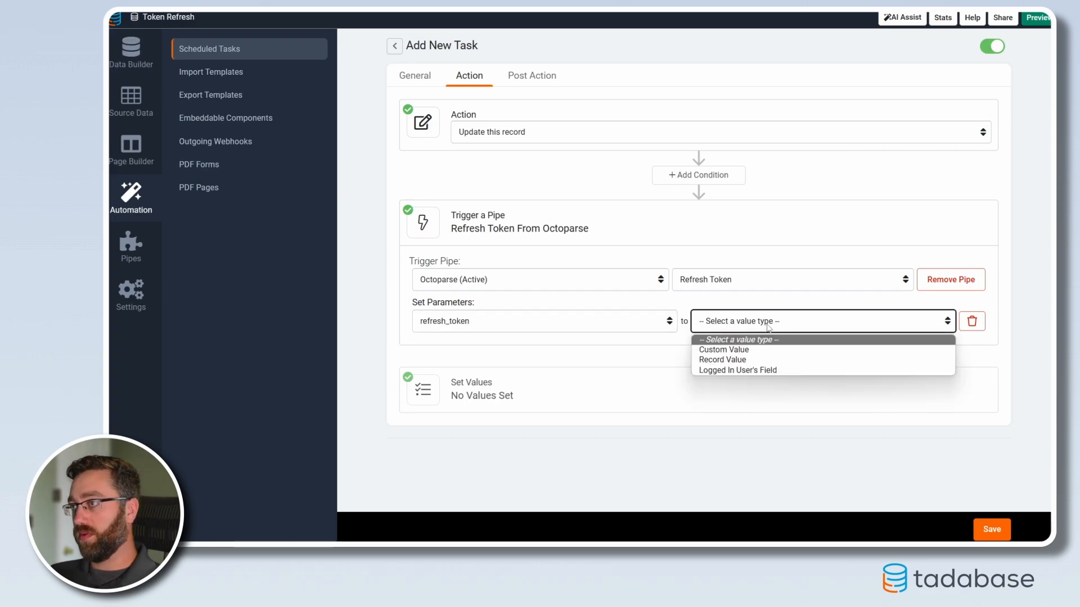
click(745, 360)
click(790, 321)
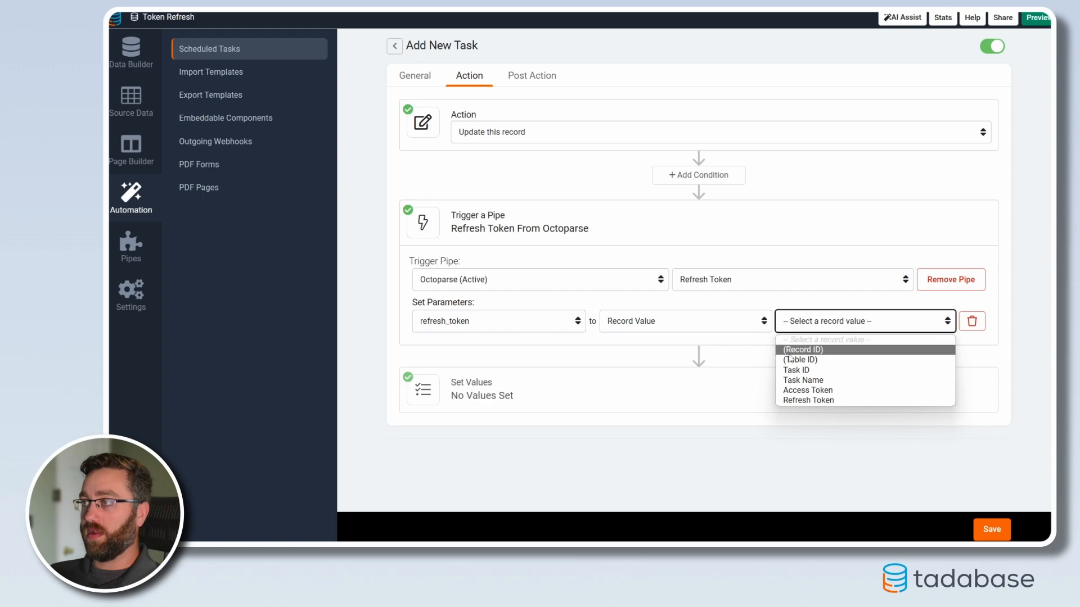
click(790, 400)
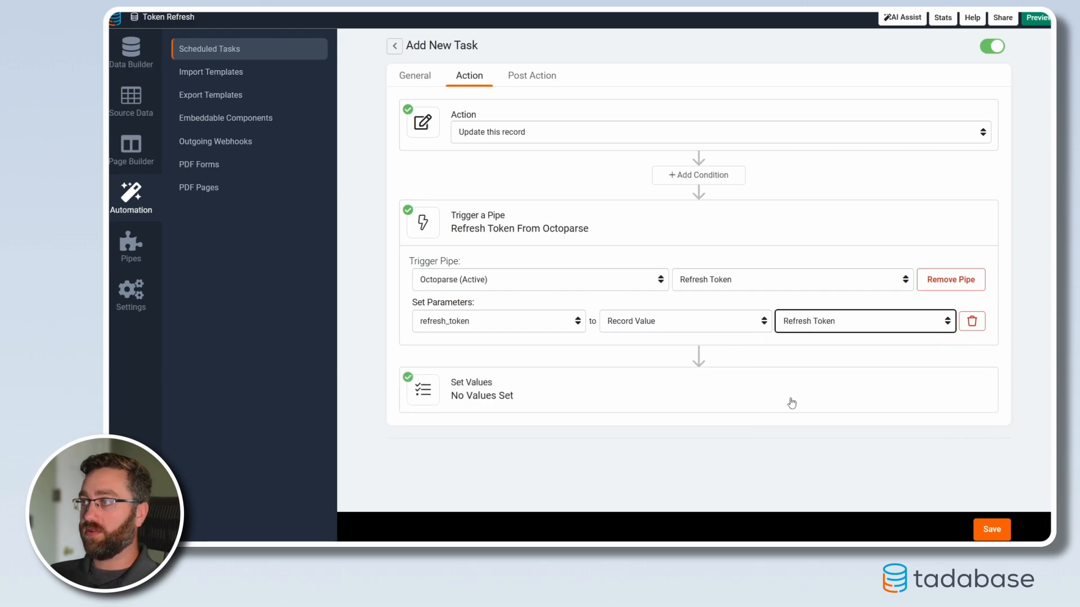
Step: Set the Access Token (Long Text) record value from the pipe response's access token and add a second value row
click(506, 396)
click(441, 447)
click(449, 487)
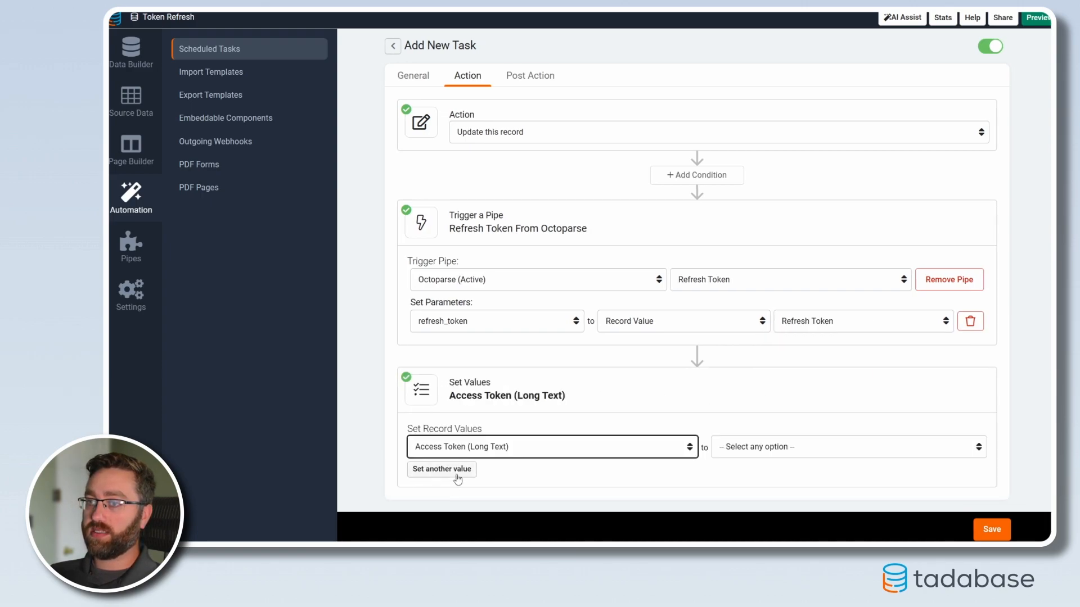
click(453, 470)
click(460, 472)
click(445, 453)
click(731, 447)
click(731, 516)
click(816, 447)
click(815, 471)
Step: Set the second record value, Refresh Token, from the pipe response's refresh token and save the scheduled task
click(678, 475)
click(636, 454)
click(866, 472)
click(872, 509)
scroll(873, 477, down, 1)
click(991, 529)
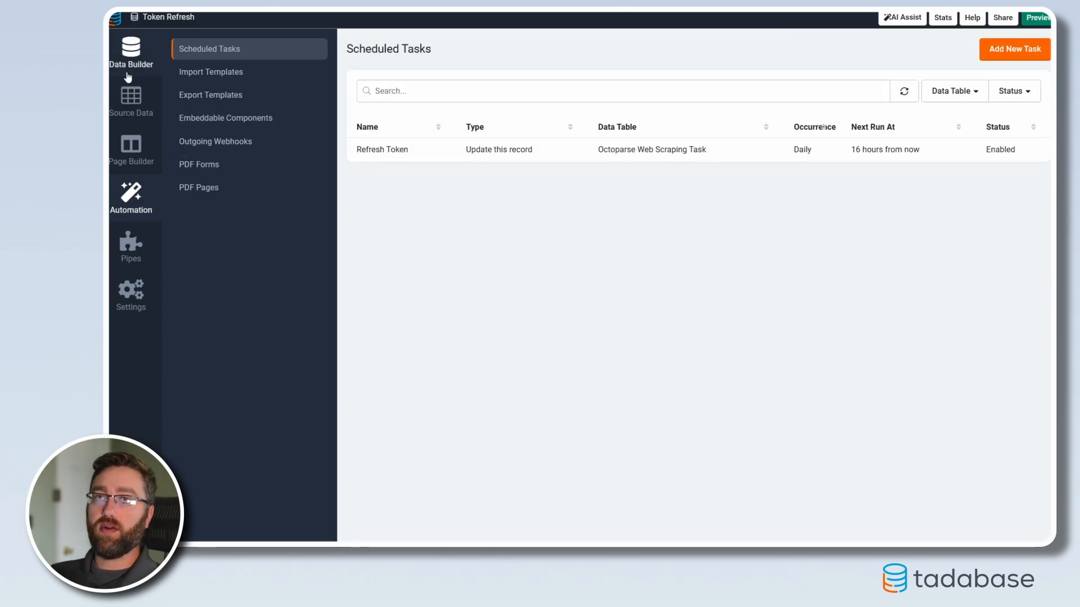
Step: Review the Fetch Announcements Posts record's task ID and access token, plus the table rule of Octoparse Web Scraping Tasks
click(131, 54)
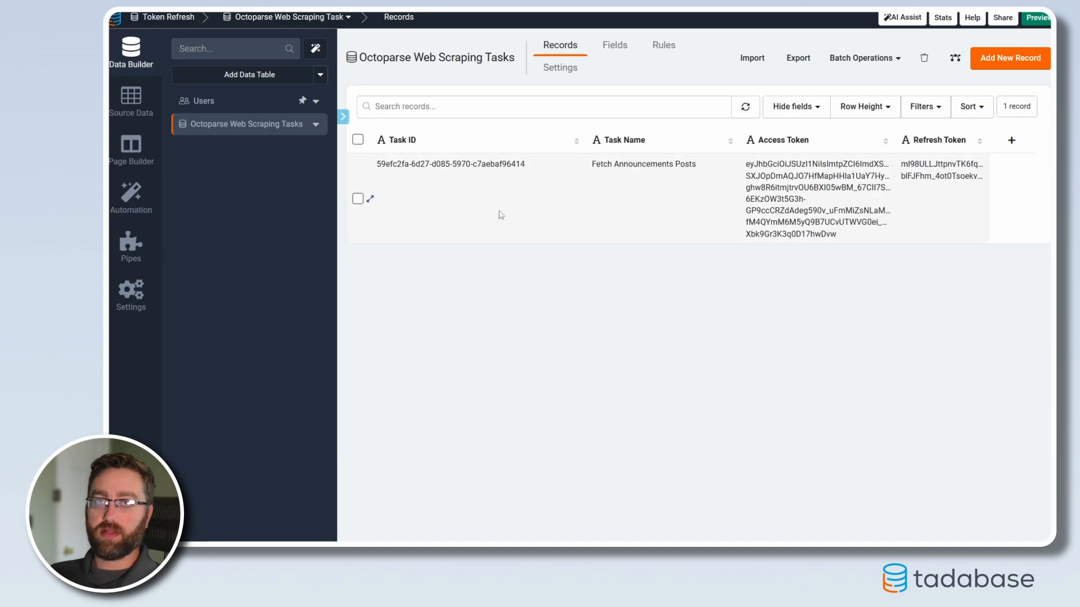
drag(529, 167, 379, 174)
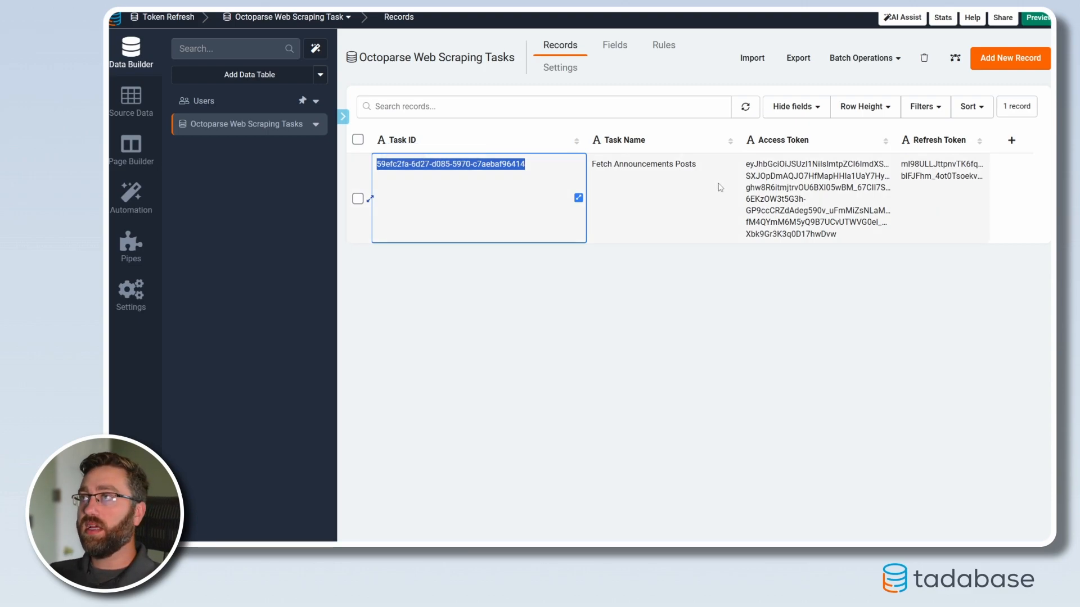
drag(746, 163, 839, 237)
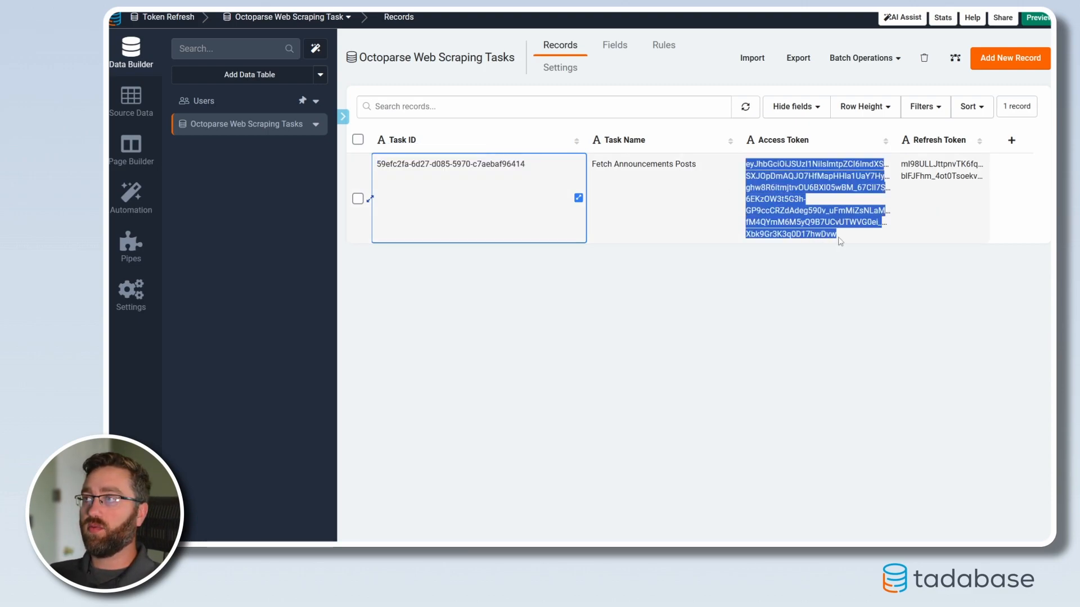
click(819, 281)
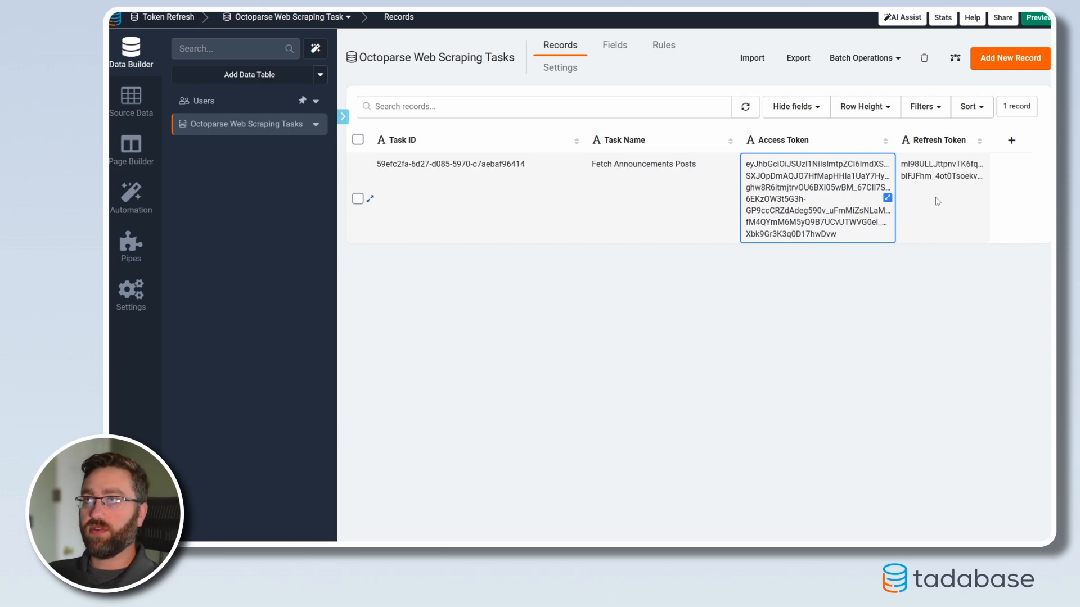
click(664, 45)
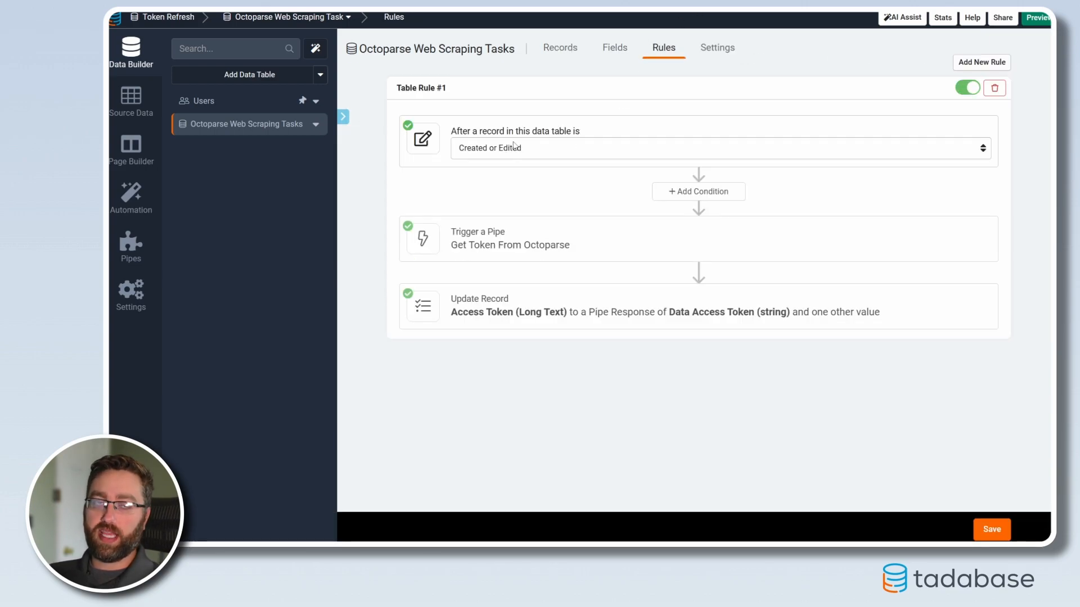
click(545, 54)
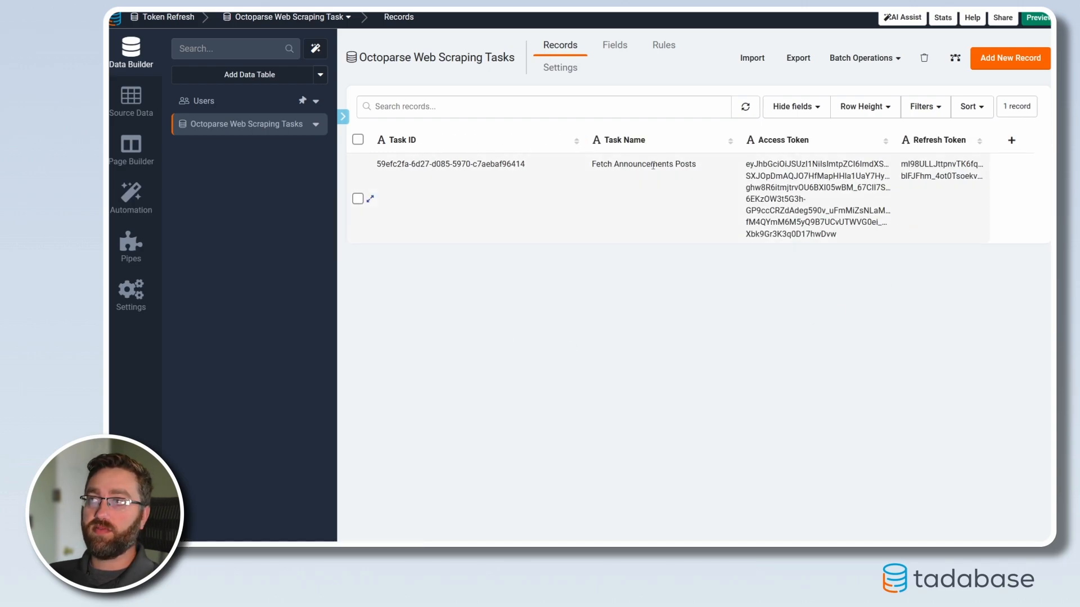
Step: Reopen the Refresh Token scheduled task and review its schedule and action settings
click(140, 208)
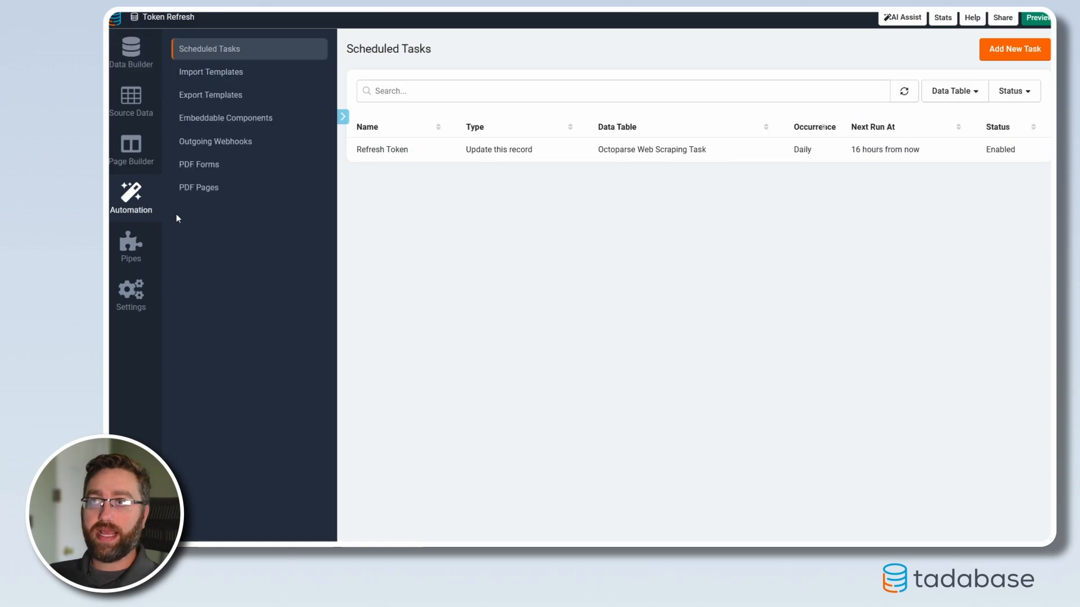
click(543, 156)
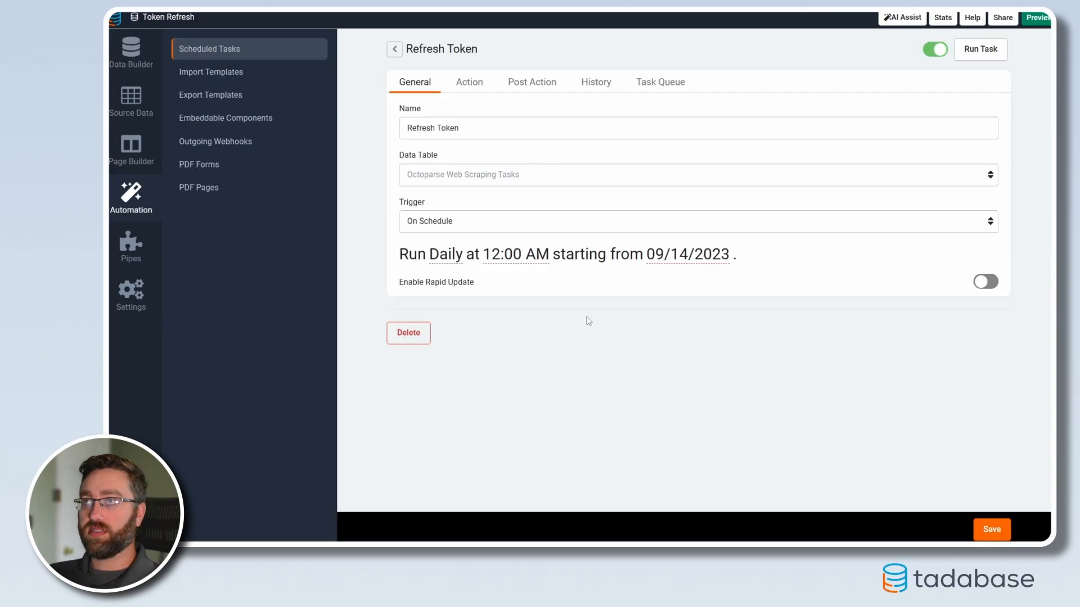
click(469, 84)
click(519, 229)
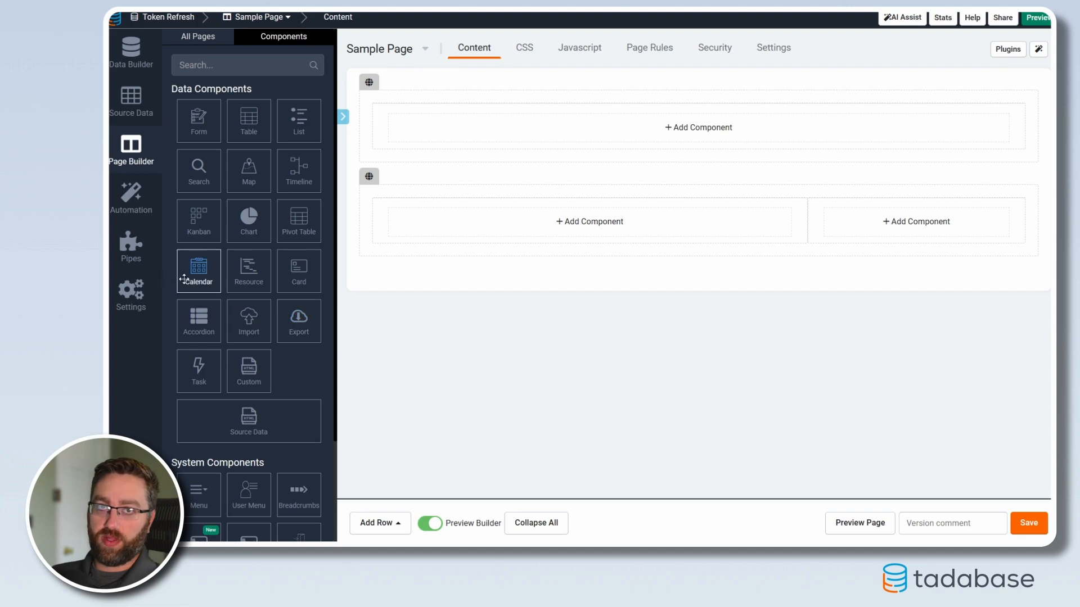
click(130, 196)
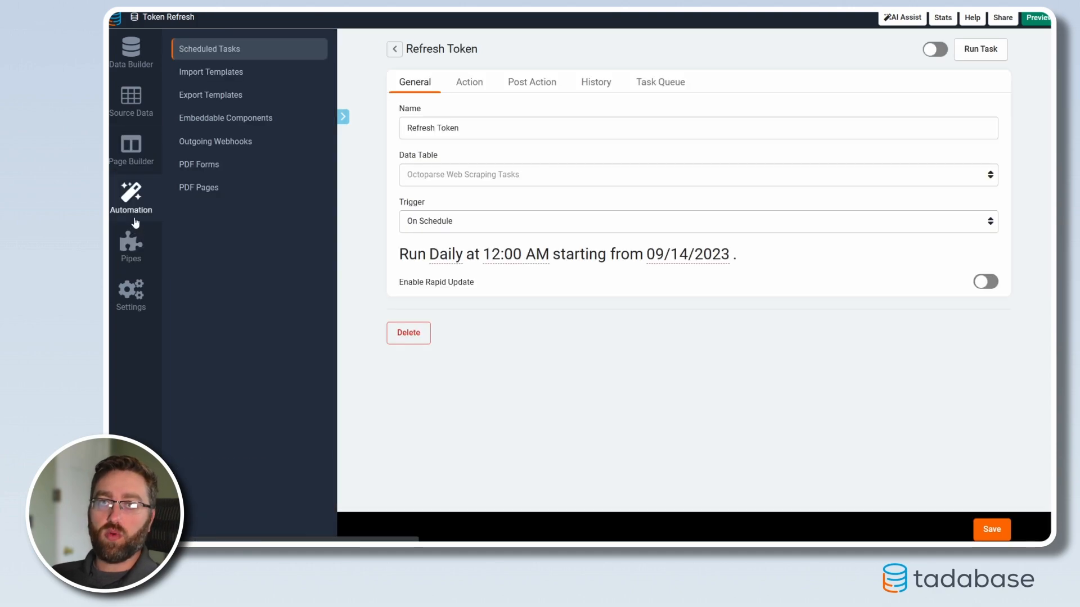
click(395, 49)
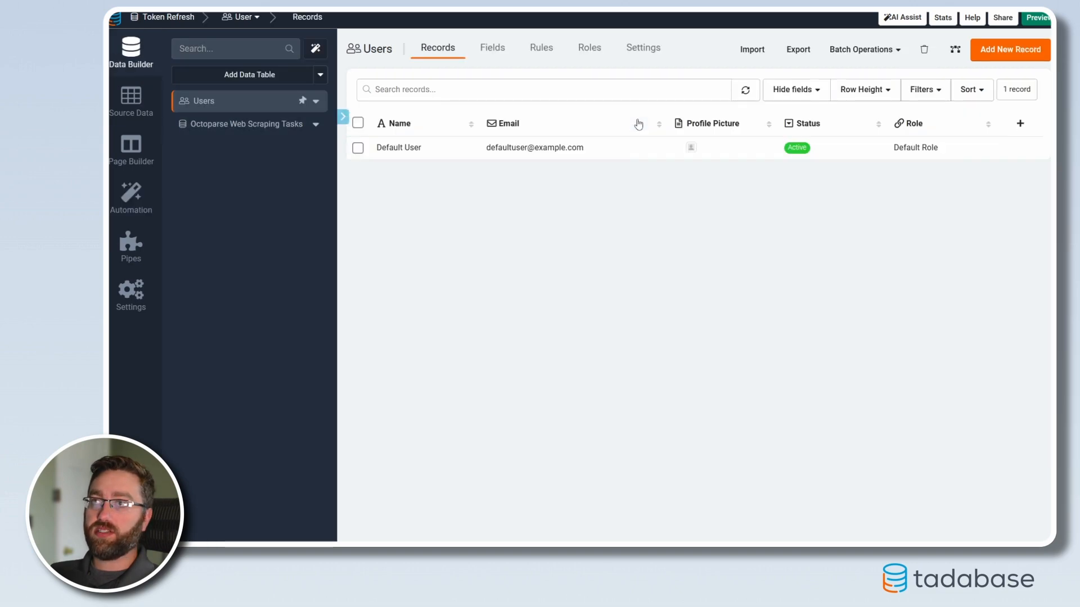
Step: Return to the Octoparse Web Scraping Tasks records and examine the stored access token and task ID
click(295, 124)
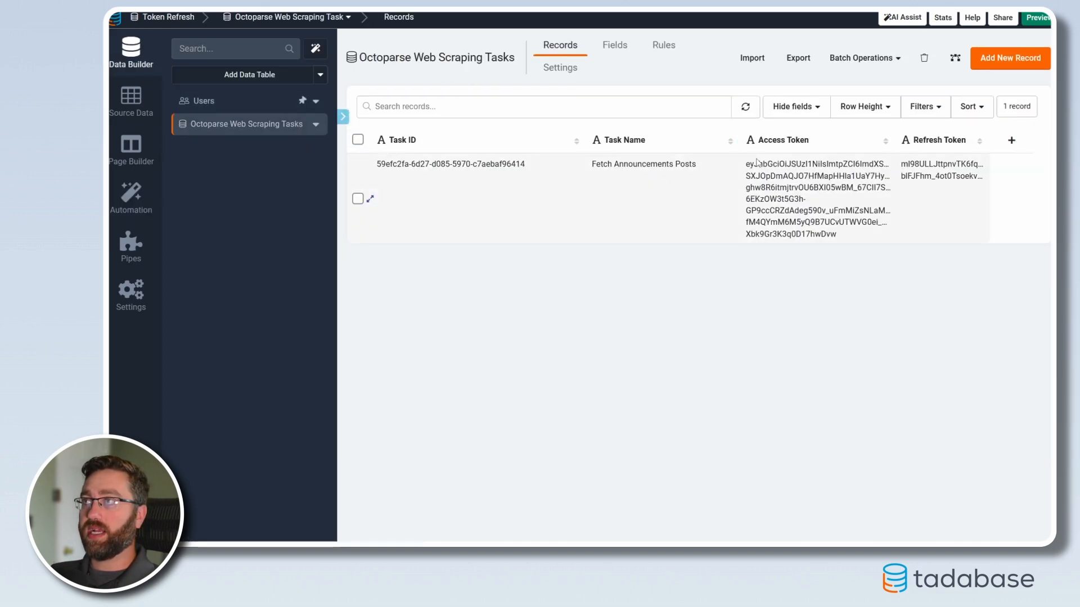
drag(841, 233, 746, 163)
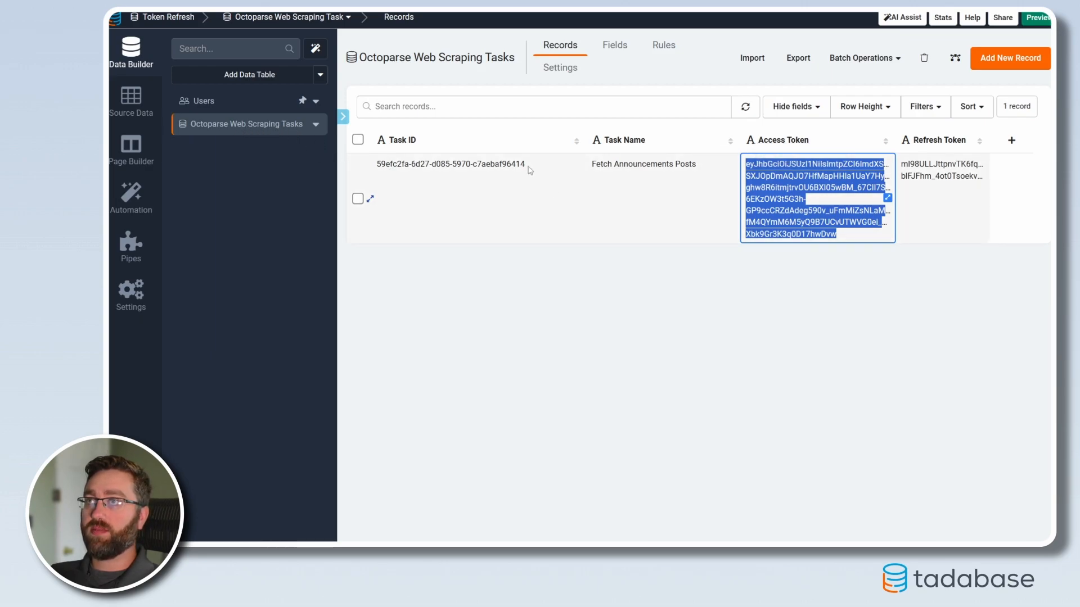
drag(525, 164, 378, 171)
click(558, 377)
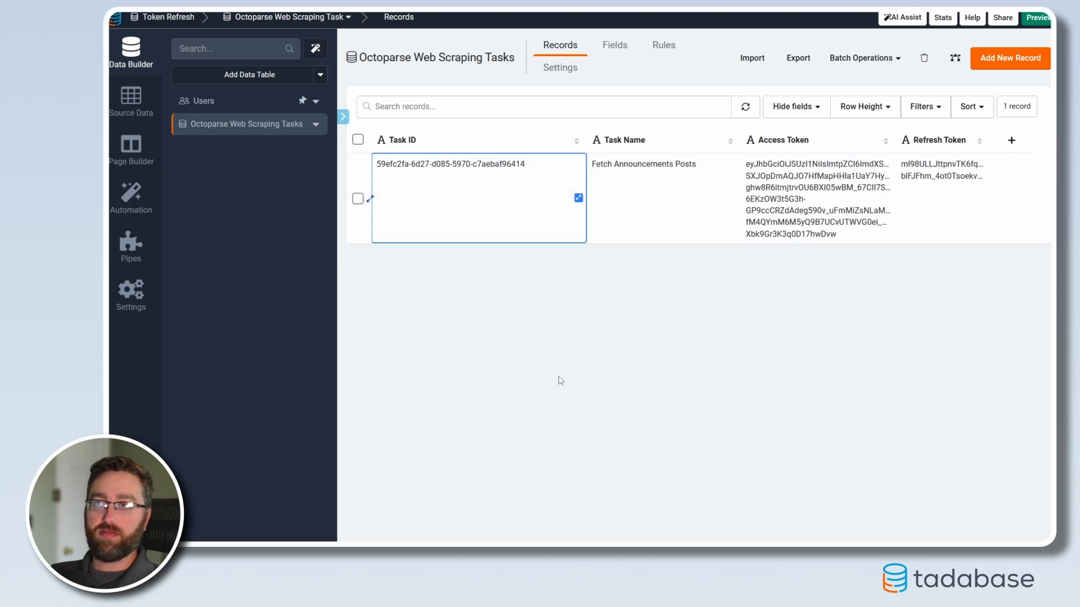